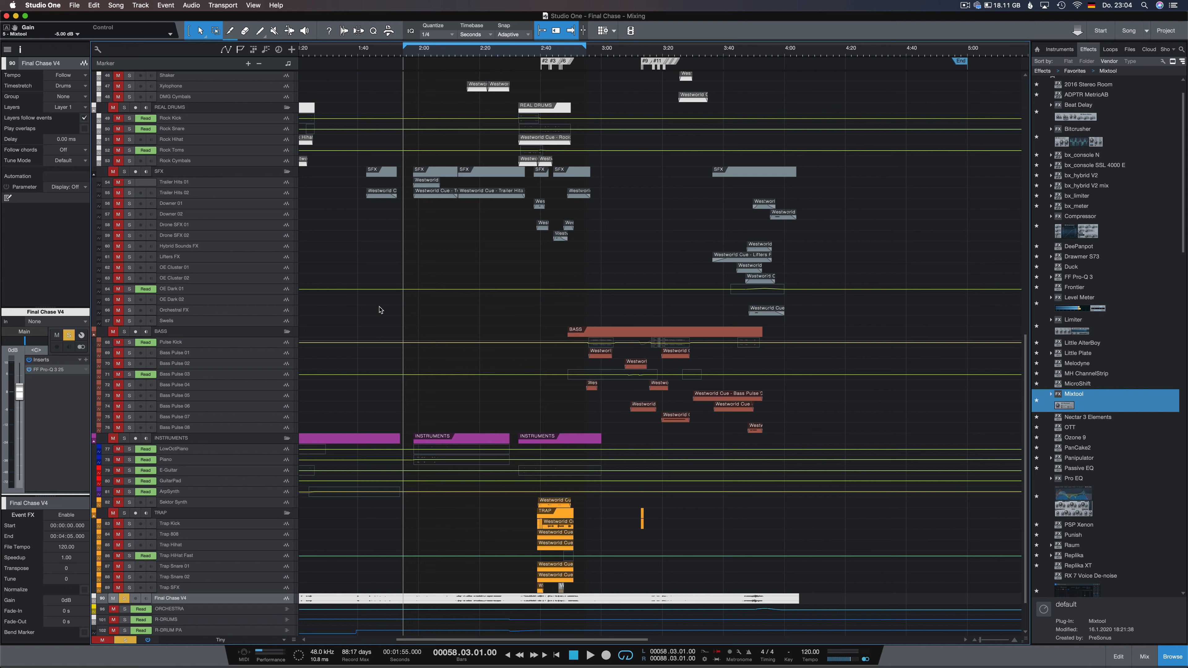
# Play the soloed Final Chase V4 mix track from 1:55, stop playback, and turn off its solo
pyautogui.press('space')
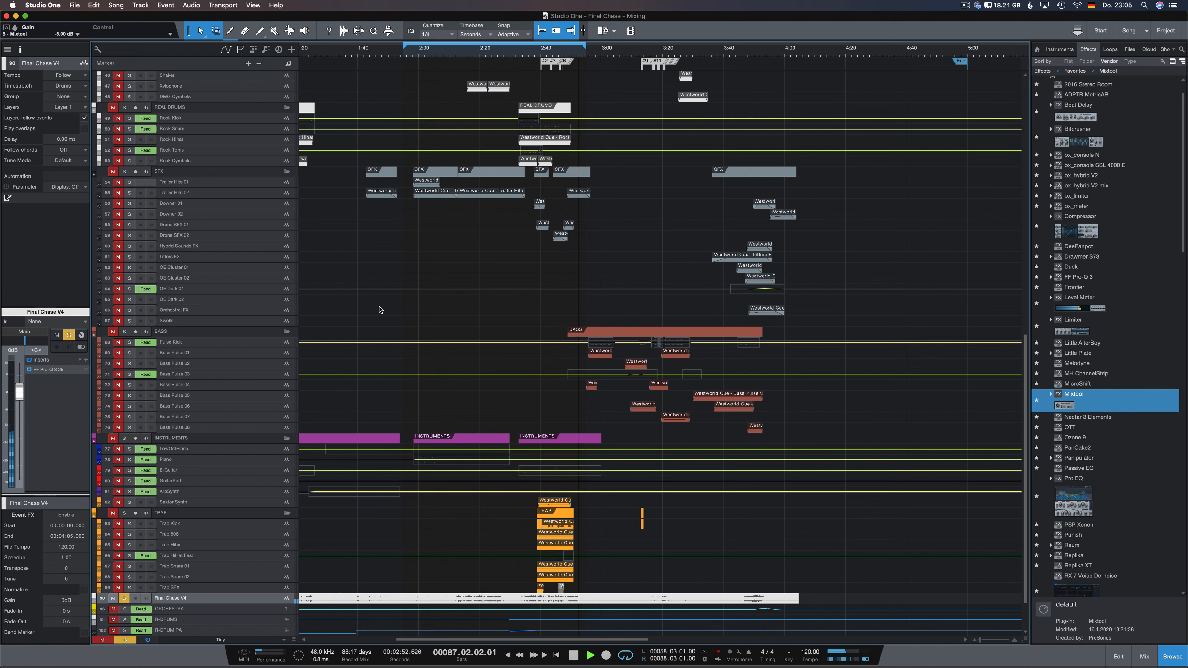
pyautogui.press('space')
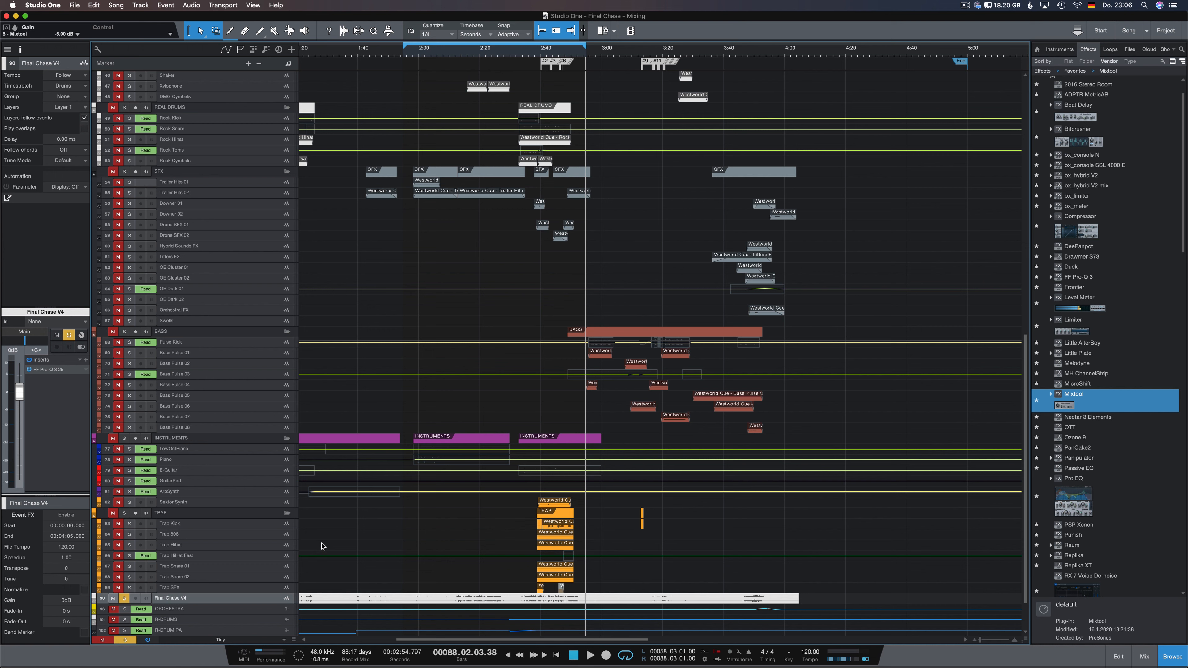
pyautogui.click(124, 599)
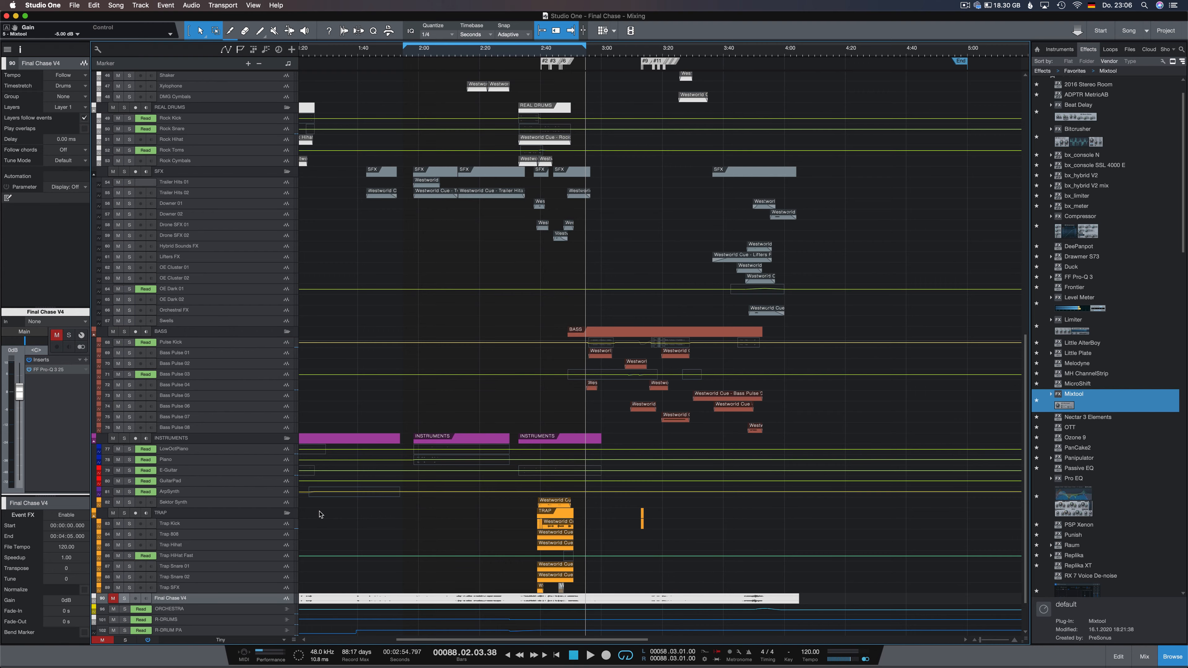
# Look over the arrangement's track groups, from the tutti hits and percussion down to the trap tracks and buses
pyautogui.scroll(5, 320, 514)
pyautogui.scroll(-5, 320, 514)
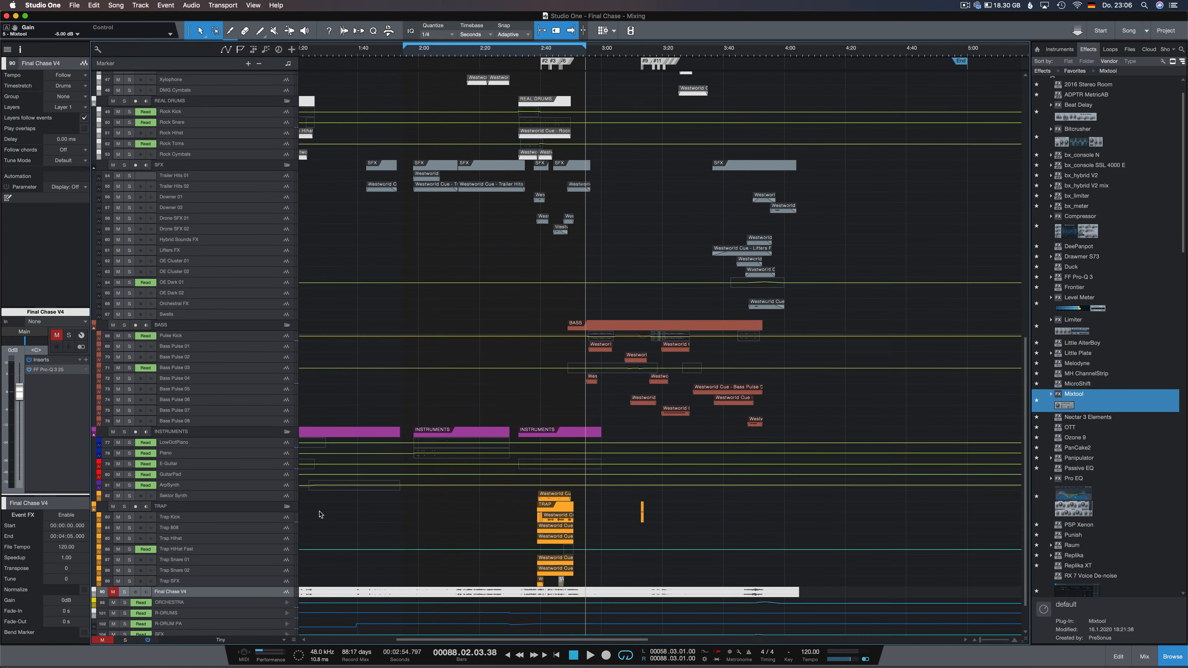
pyautogui.scroll(12, 320, 514)
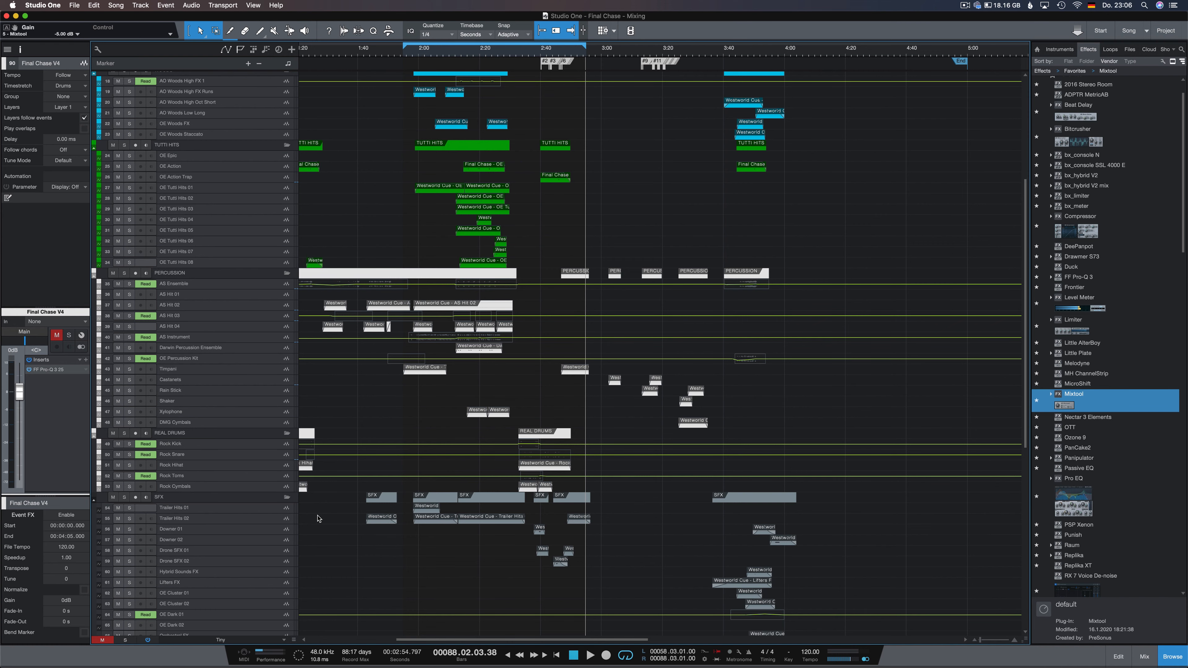
pyautogui.scroll(-10, 318, 518)
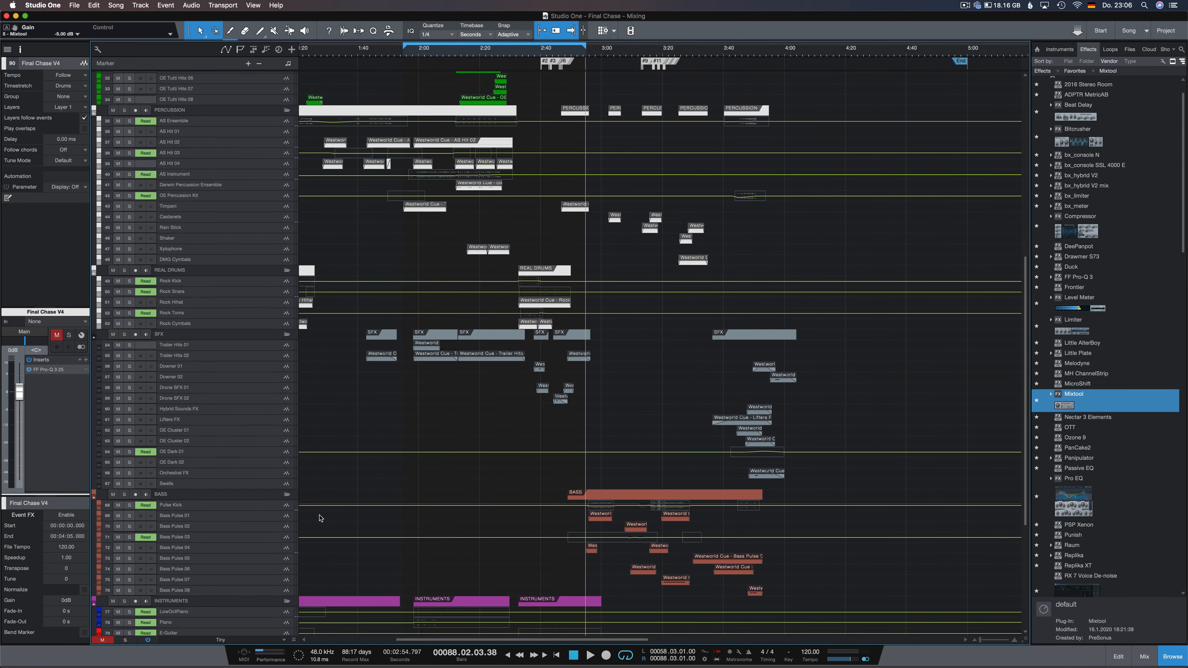
pyautogui.press('e')
pyautogui.press('e')
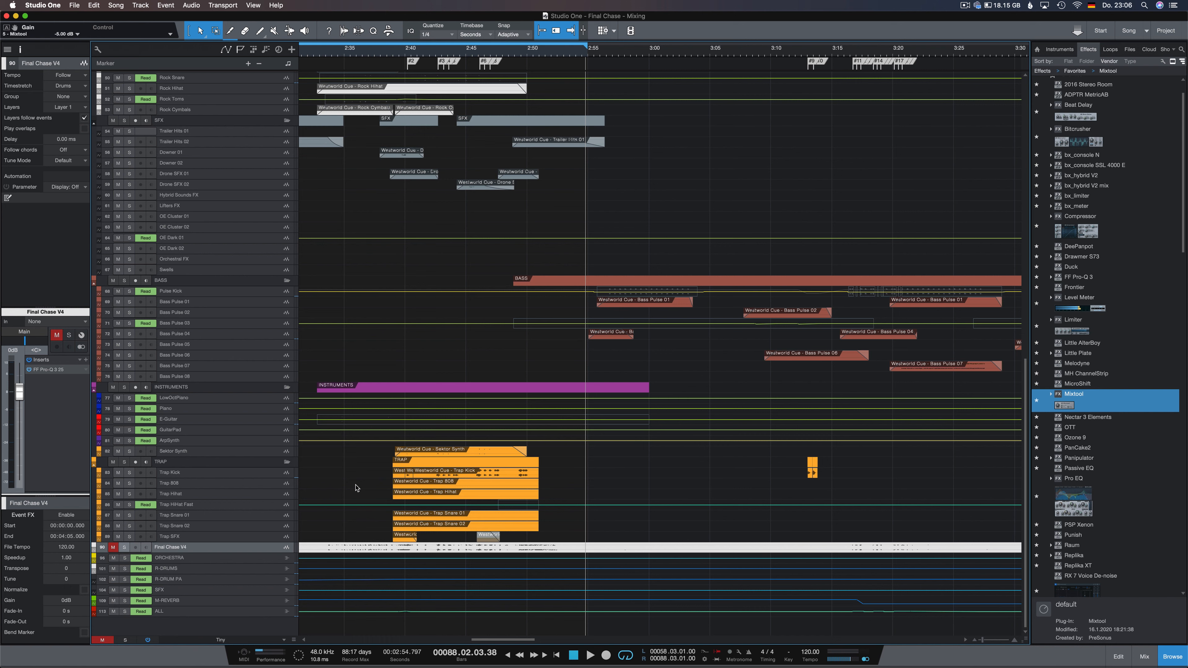
pyautogui.press('w')
pyautogui.press('e')
pyautogui.press('w')
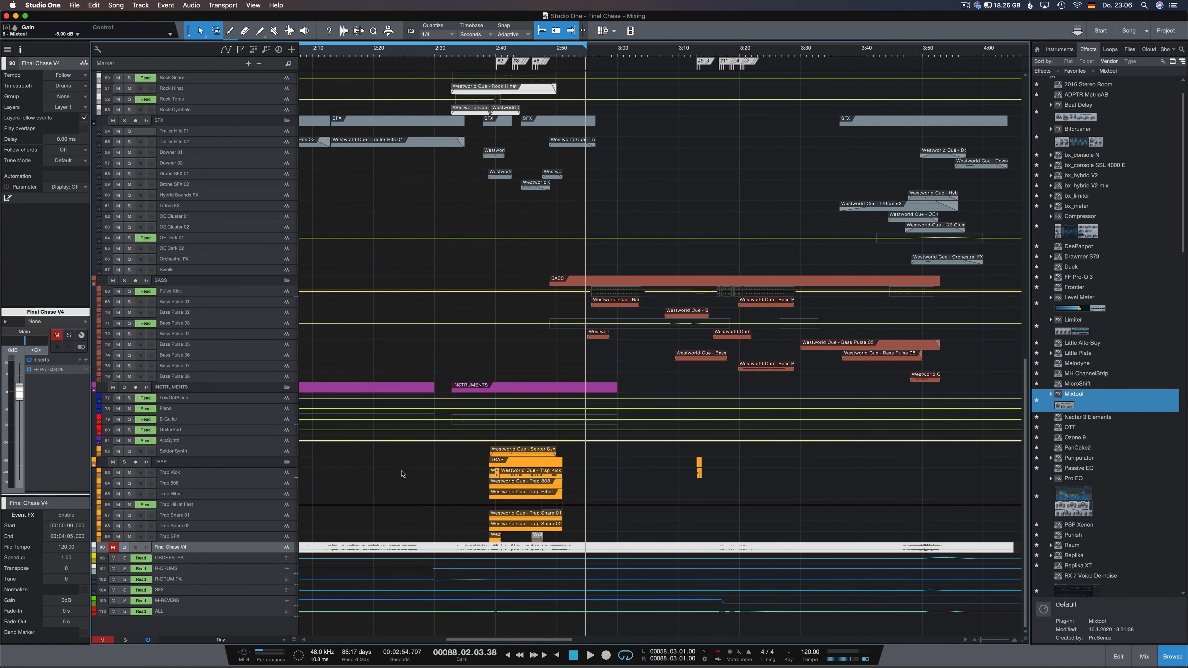
pyautogui.press('w')
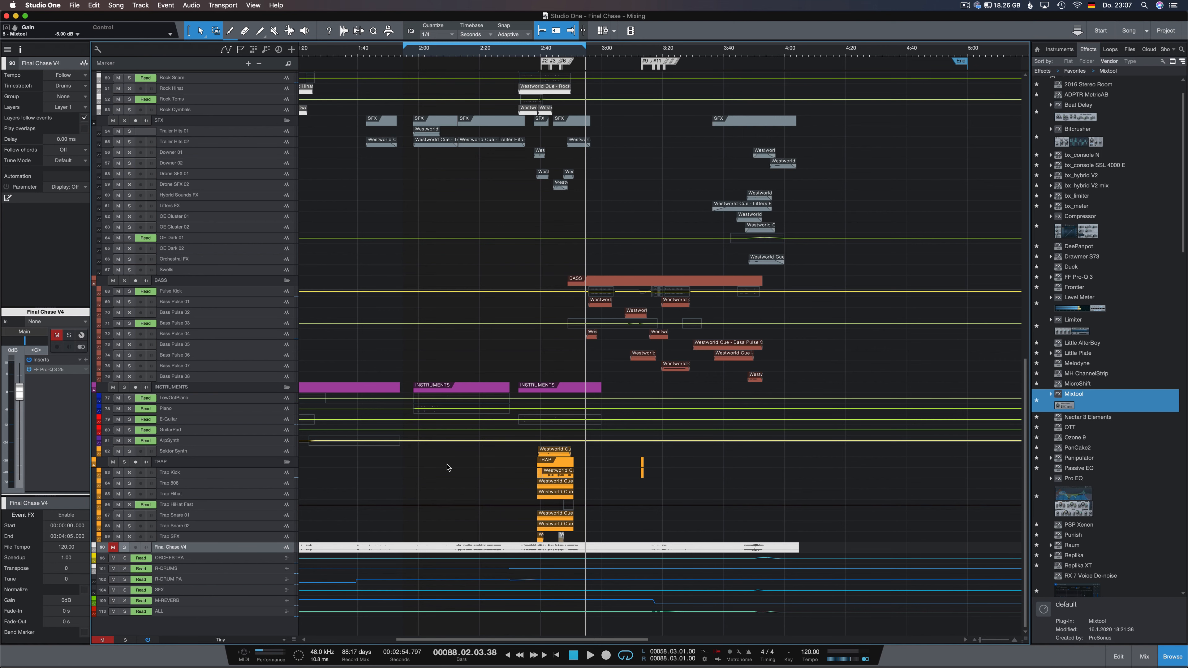
# Play the trap section from 2:38 with no track soloed, and stop playback
pyautogui.press('e')
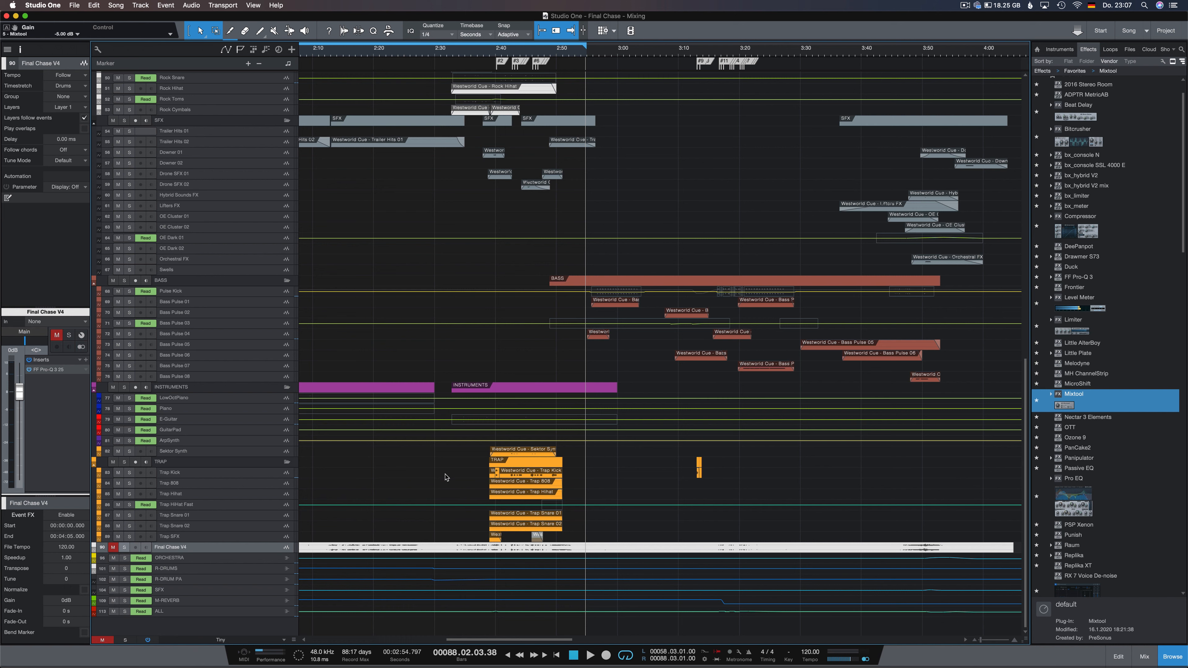
pyautogui.click(489, 52)
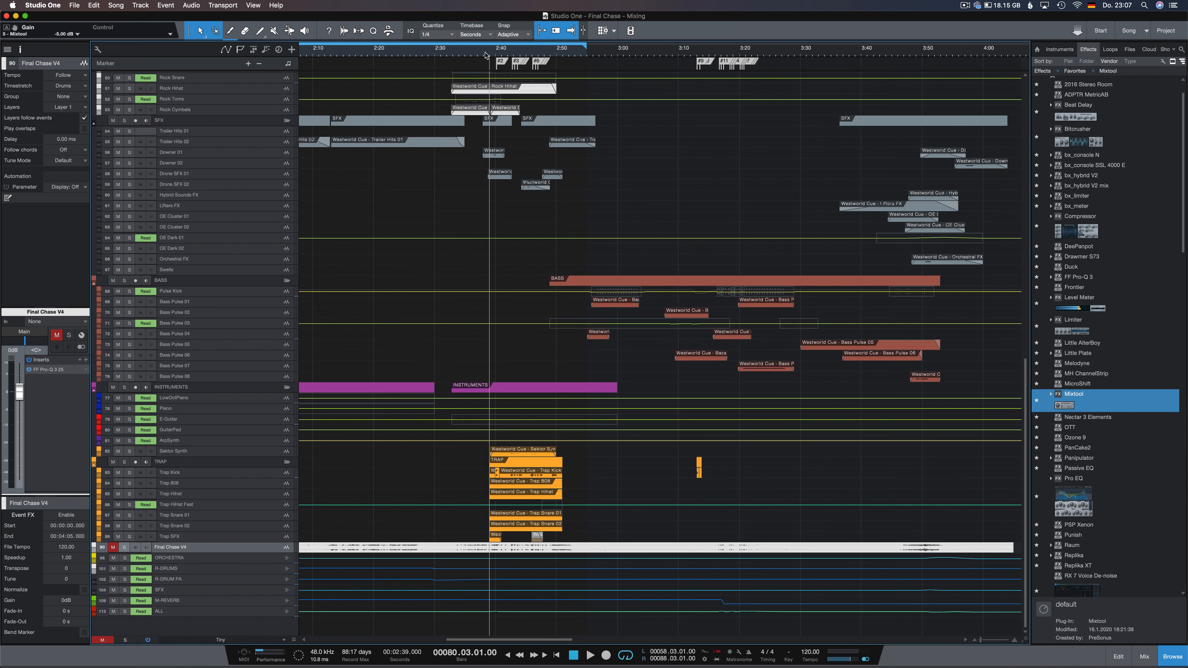
pyautogui.click(483, 51)
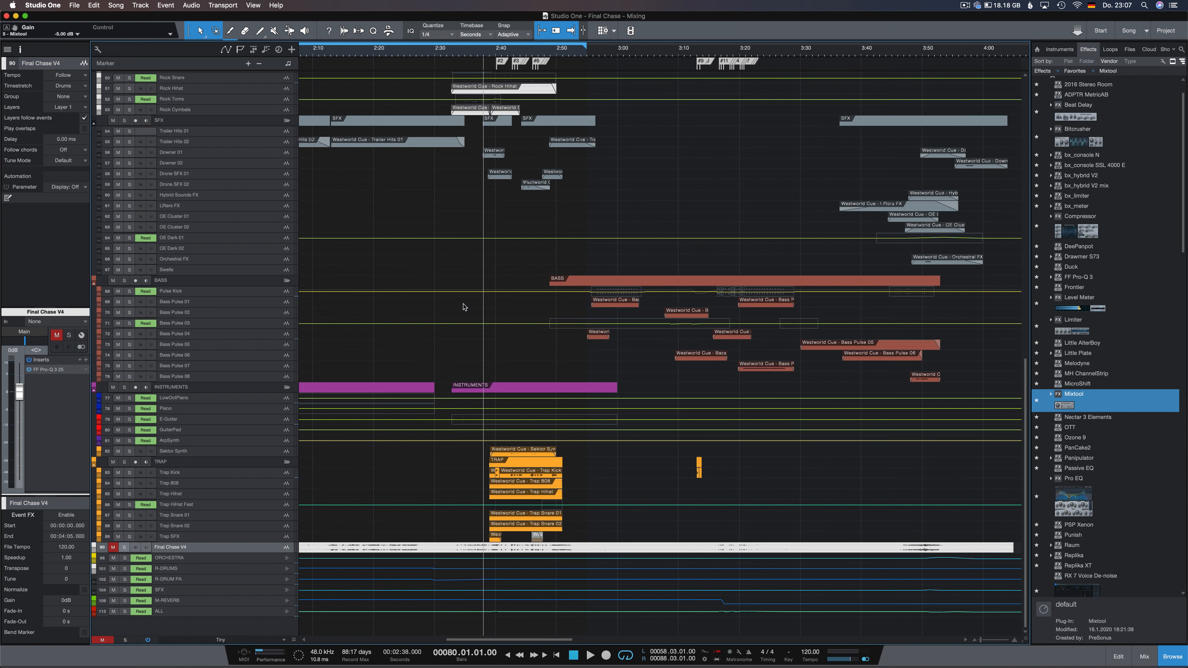
pyautogui.press('space')
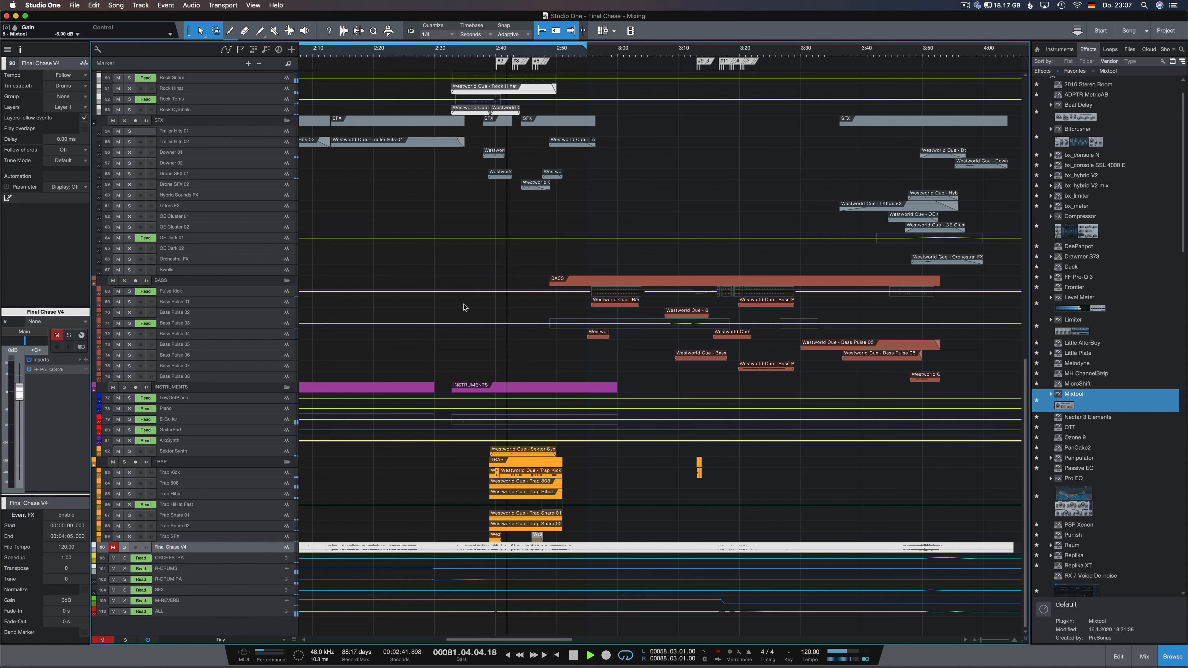
pyautogui.press('space')
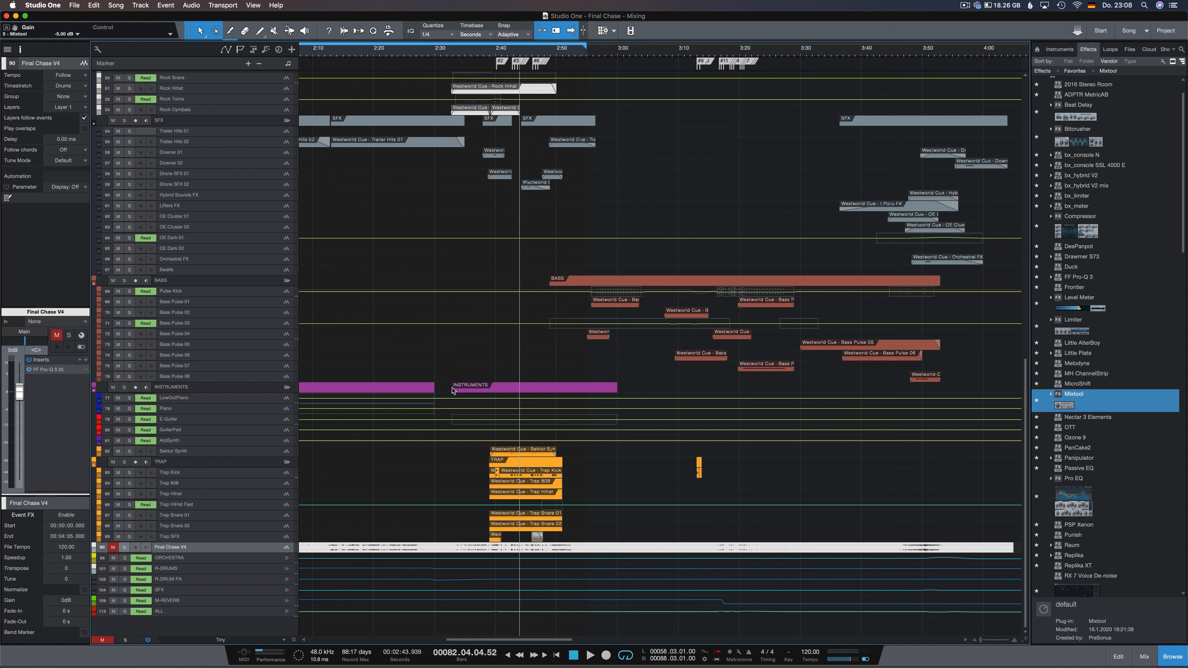
# Audition the Trap 808 track in solo from the start of the trap section, and turn its solo off
pyautogui.click(131, 484)
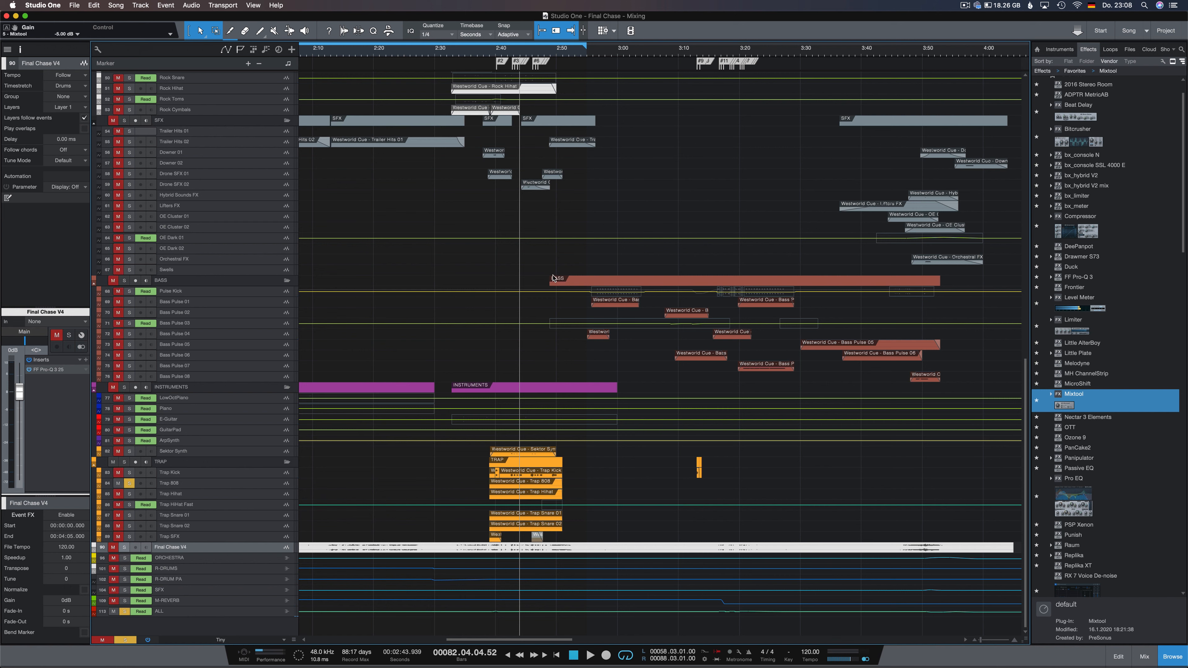
pyautogui.click(491, 54)
pyautogui.press('space')
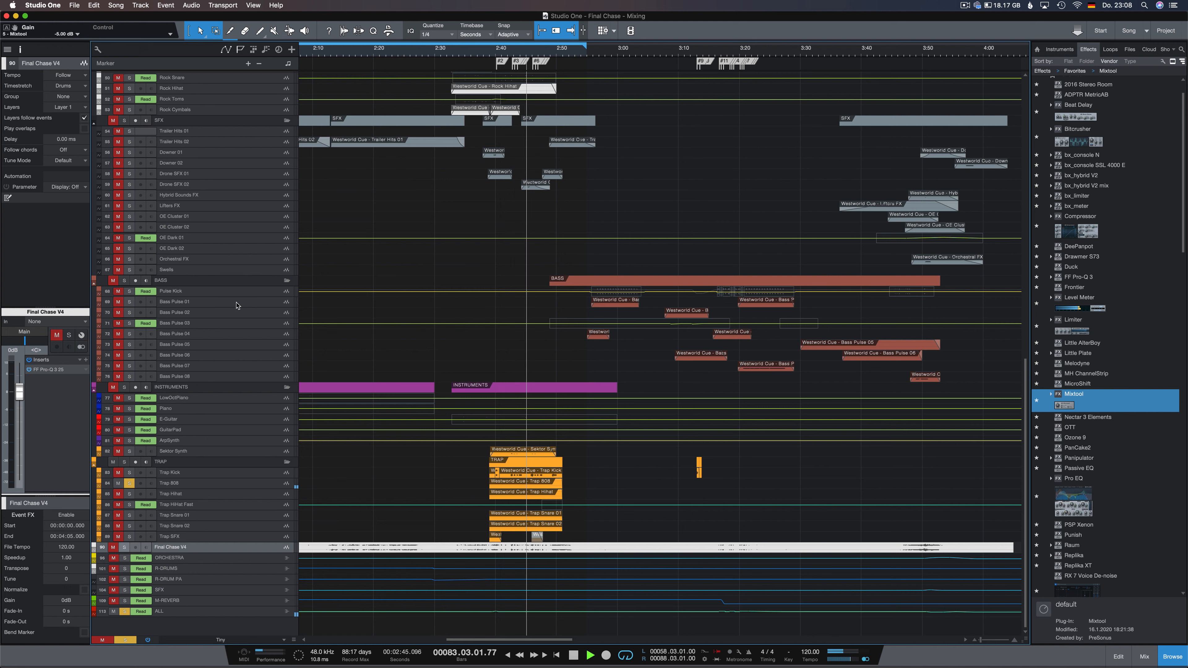
pyautogui.click(129, 484)
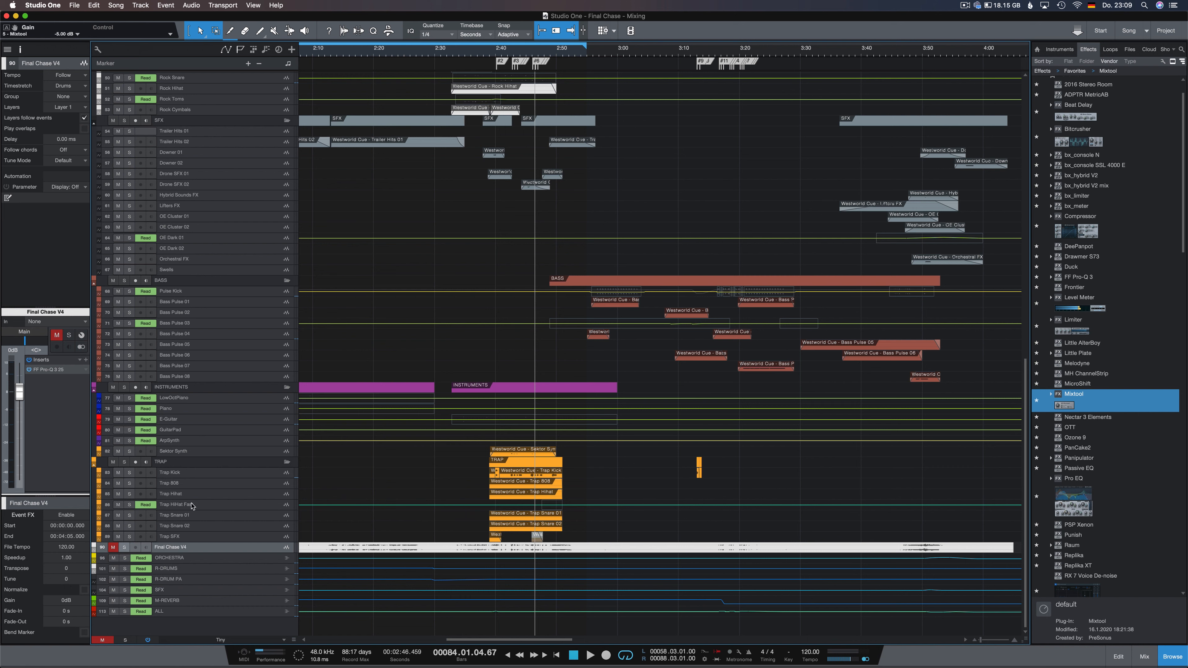
# Audition the Trap Snare 01 and Trap Snare 02 tracks together in solo, and turn their solo off
pyautogui.click(232, 517)
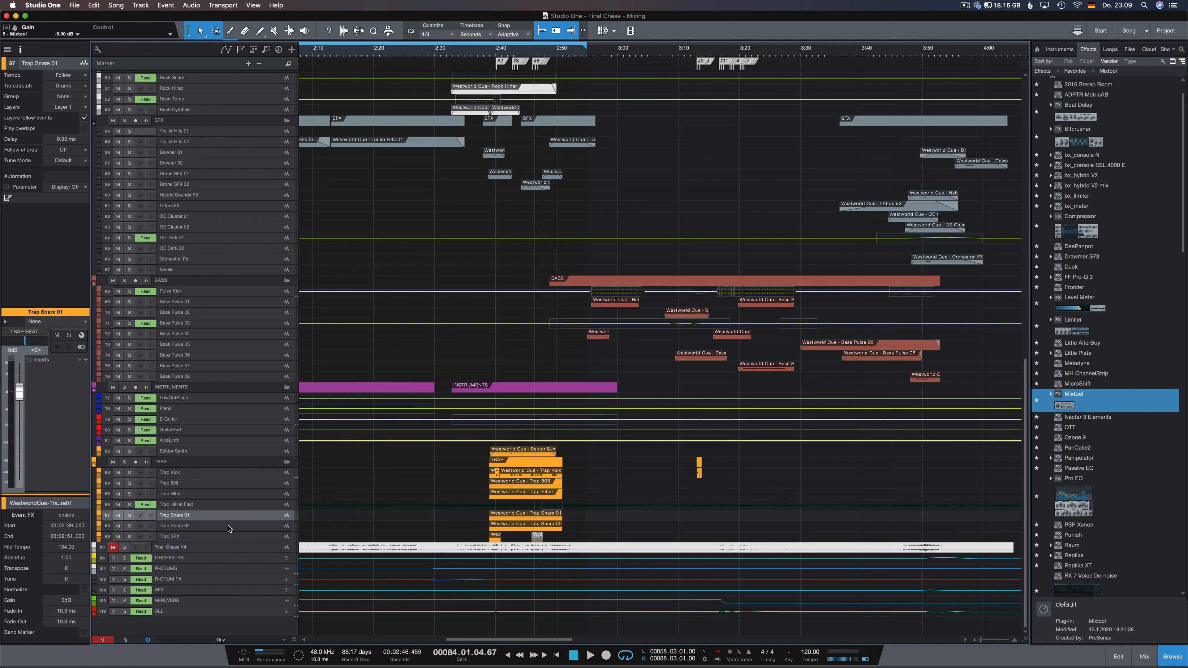
pyautogui.moveTo(129, 515); pyautogui.dragTo(129, 526)
pyautogui.press('space')
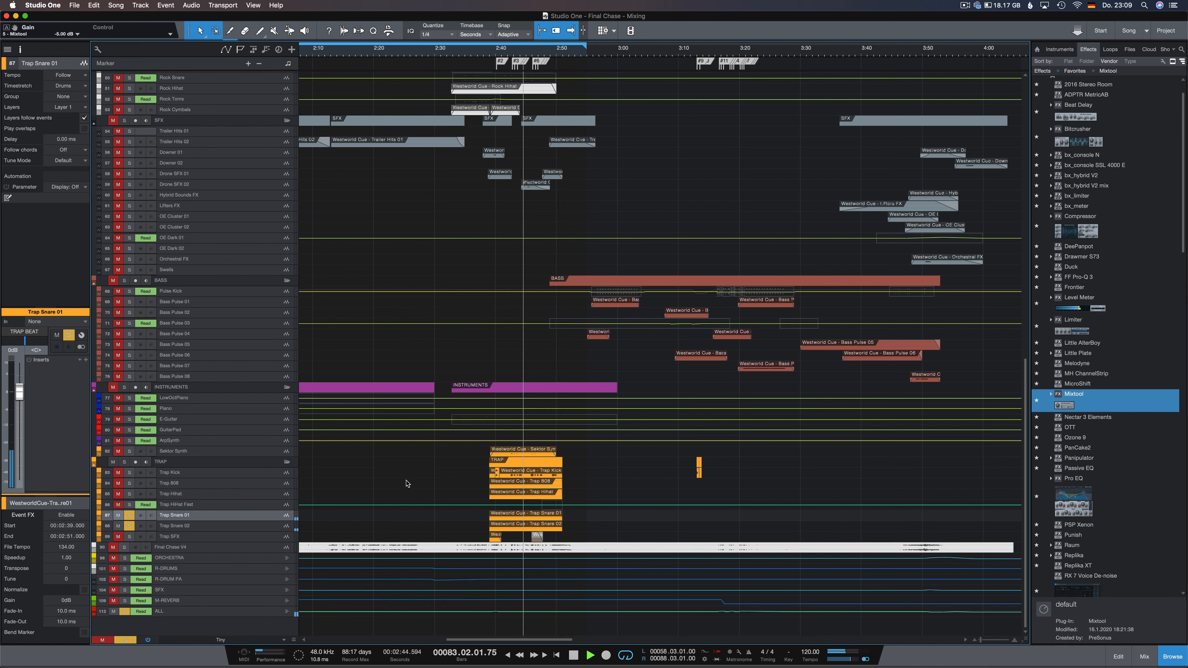
pyautogui.press('space')
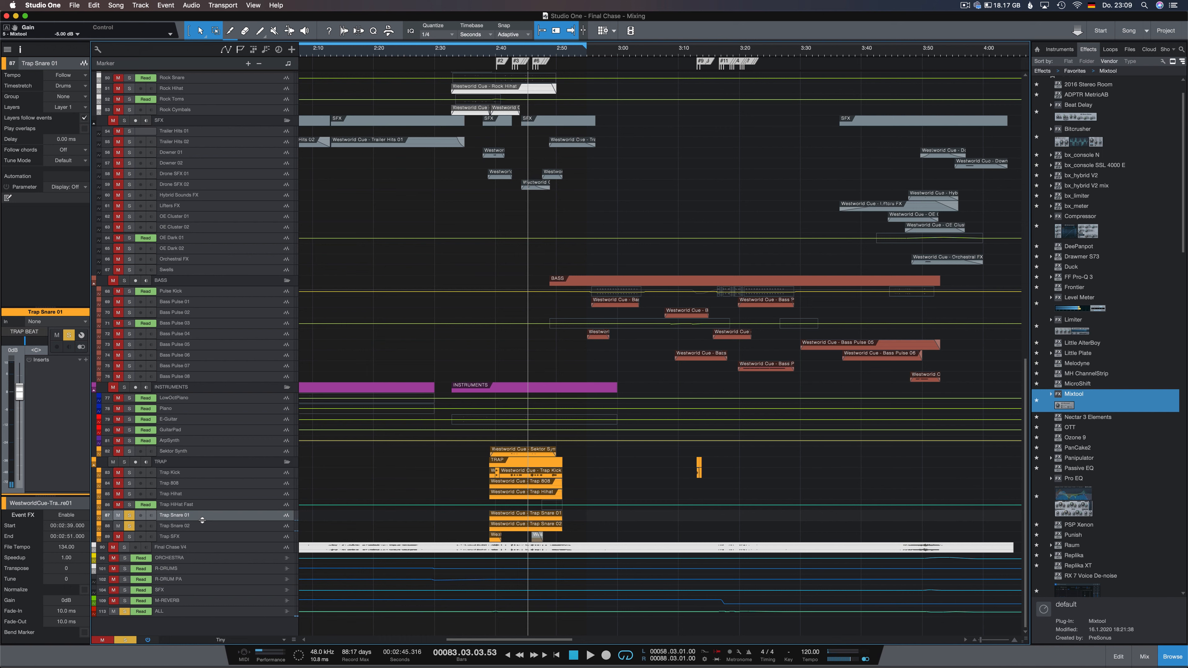
pyautogui.click(130, 516)
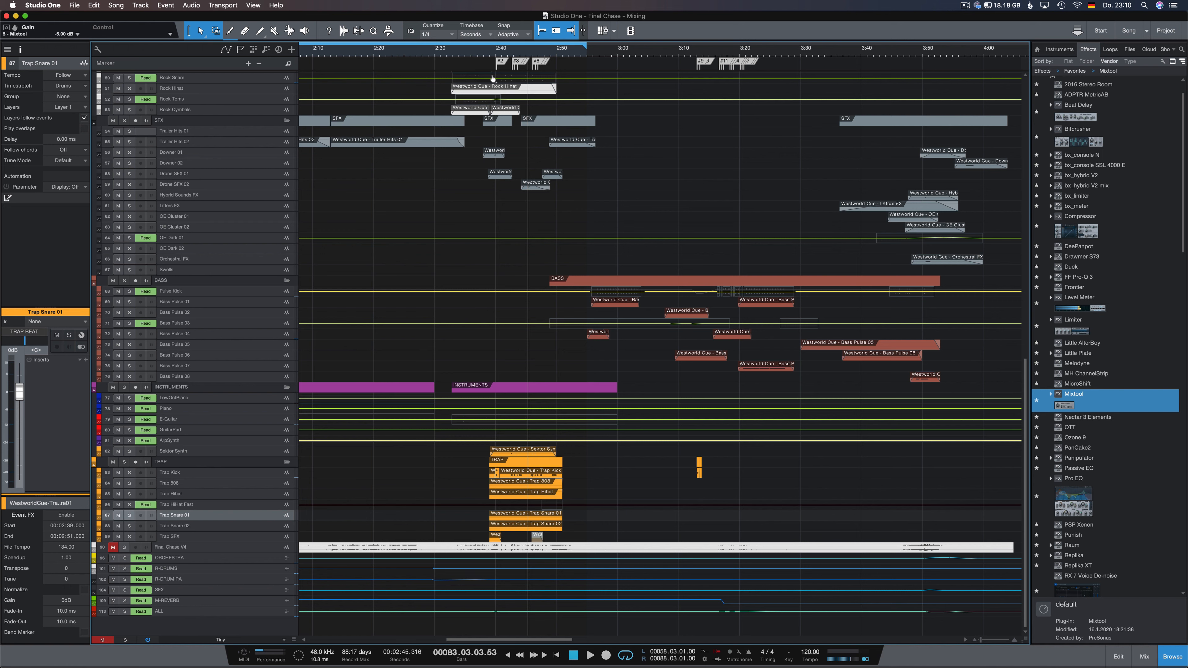
# Audition the whole TRAP folder in solo from 2:39, then stop and turn its solo off
pyautogui.click(489, 54)
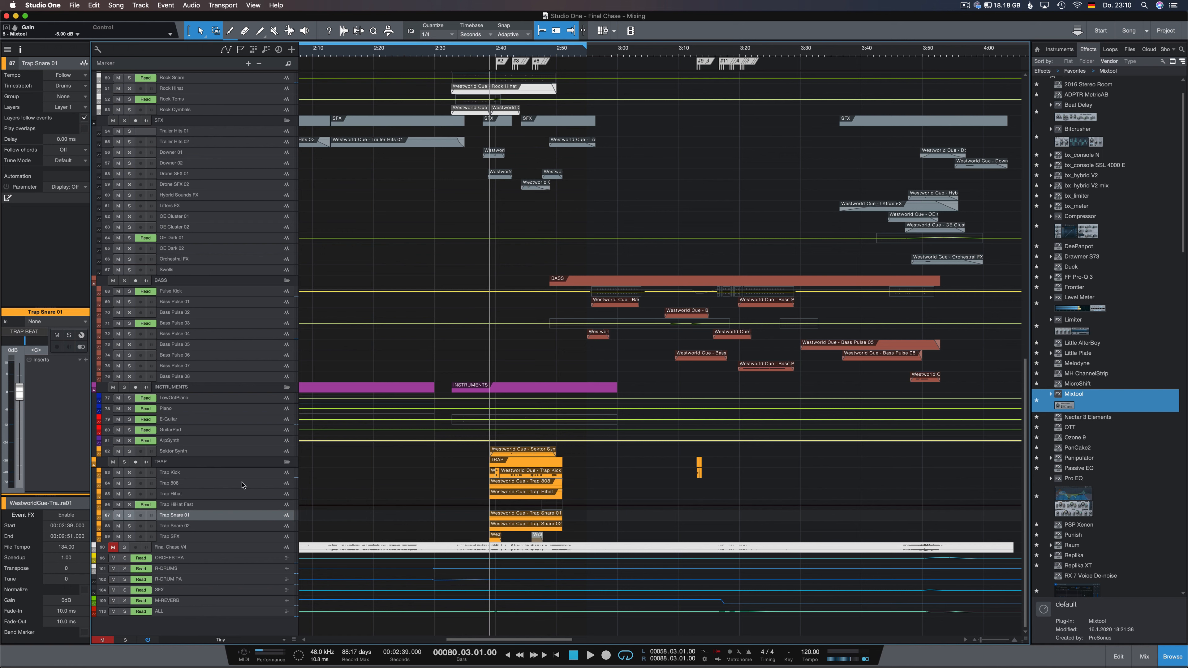
pyautogui.click(124, 462)
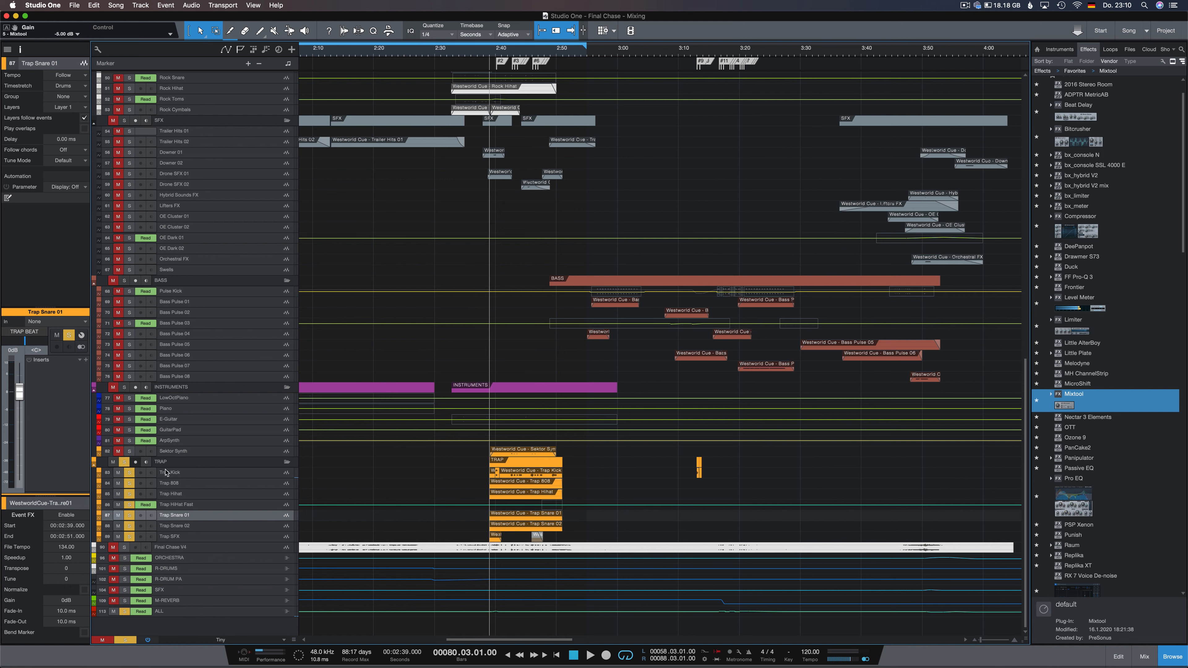
pyautogui.press('space')
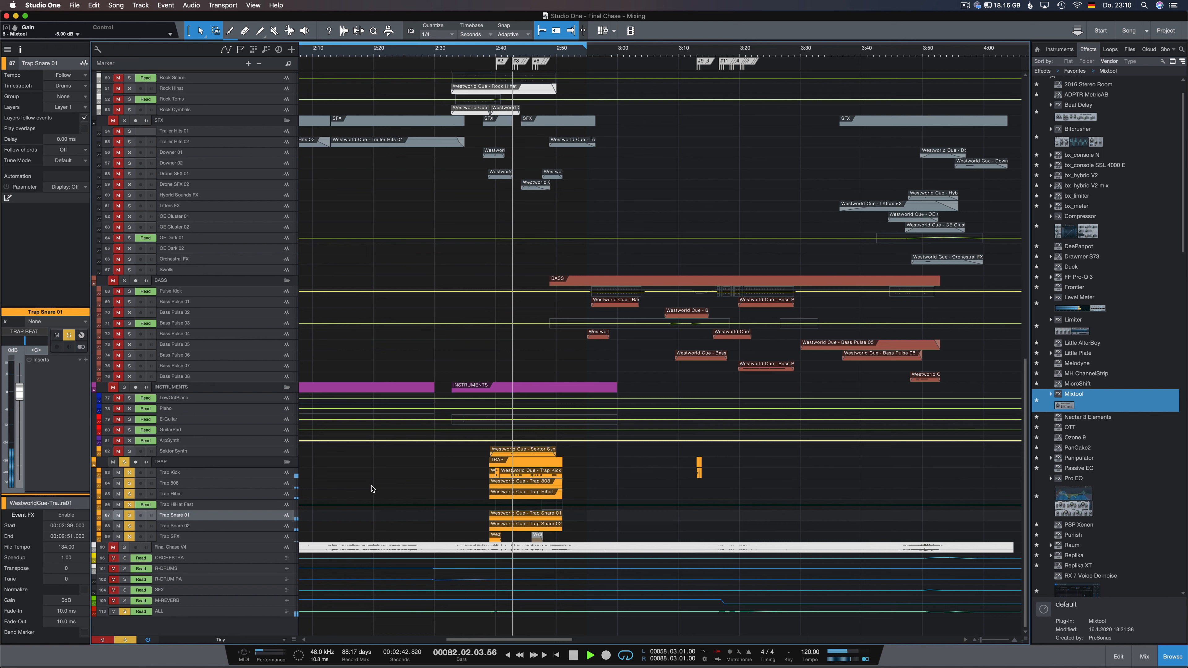
pyautogui.press('space')
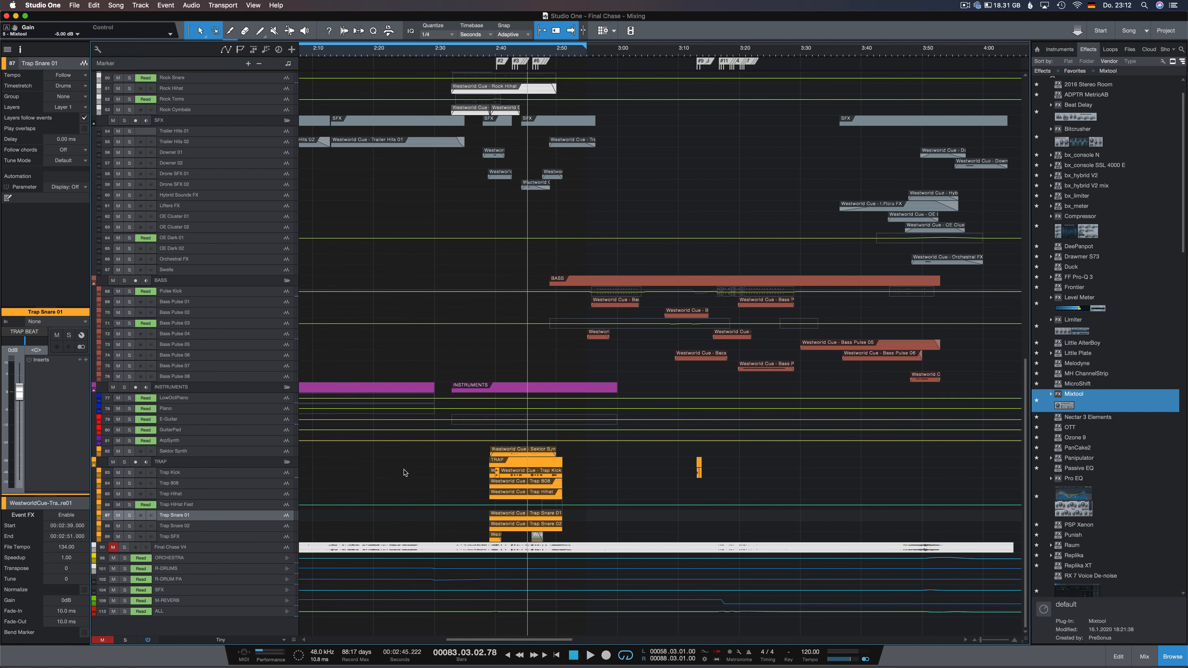
# Solo the BRASS and WOODS folders and play their section after 2:00, stopping partway through
pyautogui.scroll(1, 405, 473)
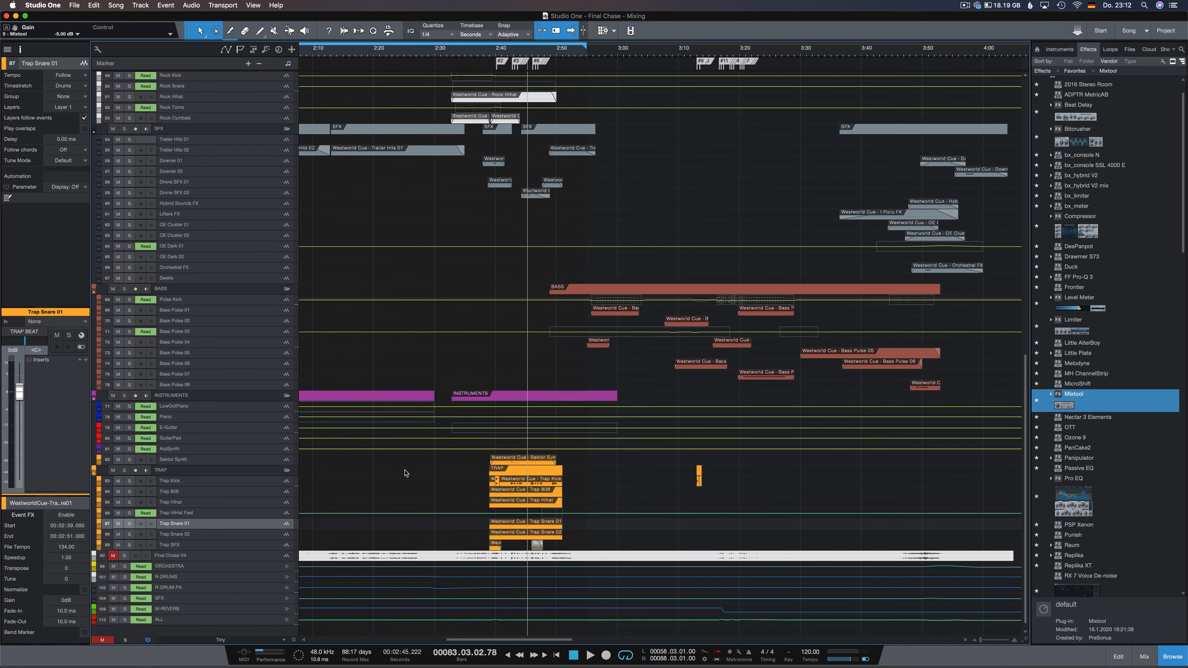
pyautogui.hscroll(-5, 406, 473)
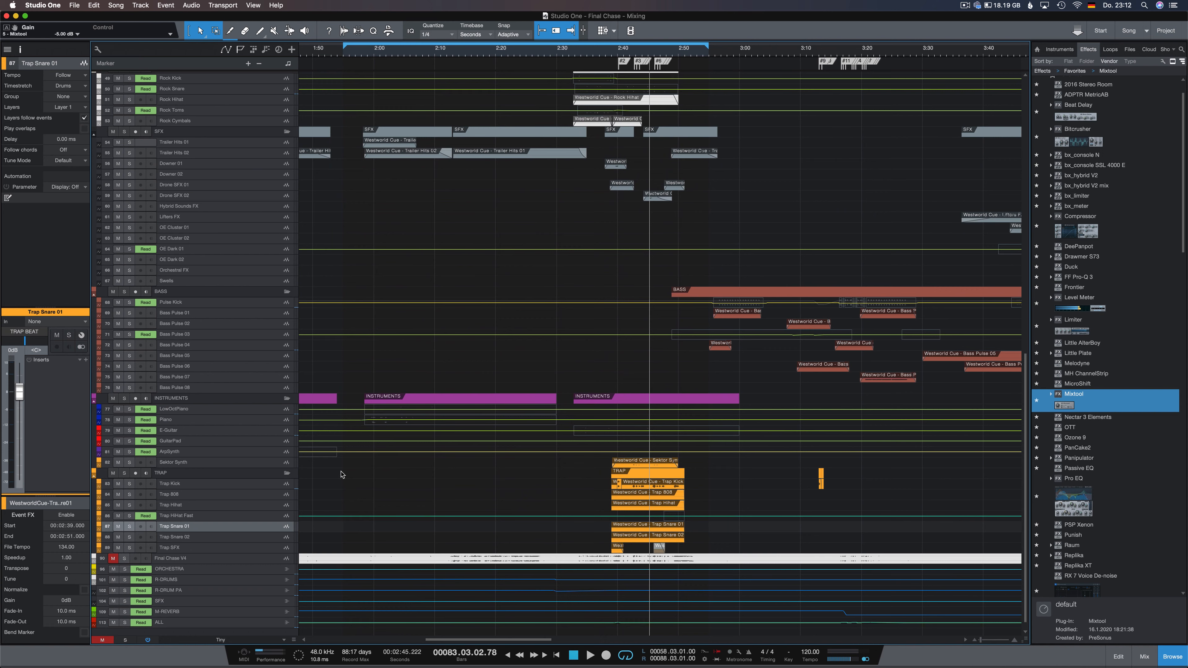
pyautogui.scroll(1, 339, 473)
pyautogui.scroll(15, 339, 473)
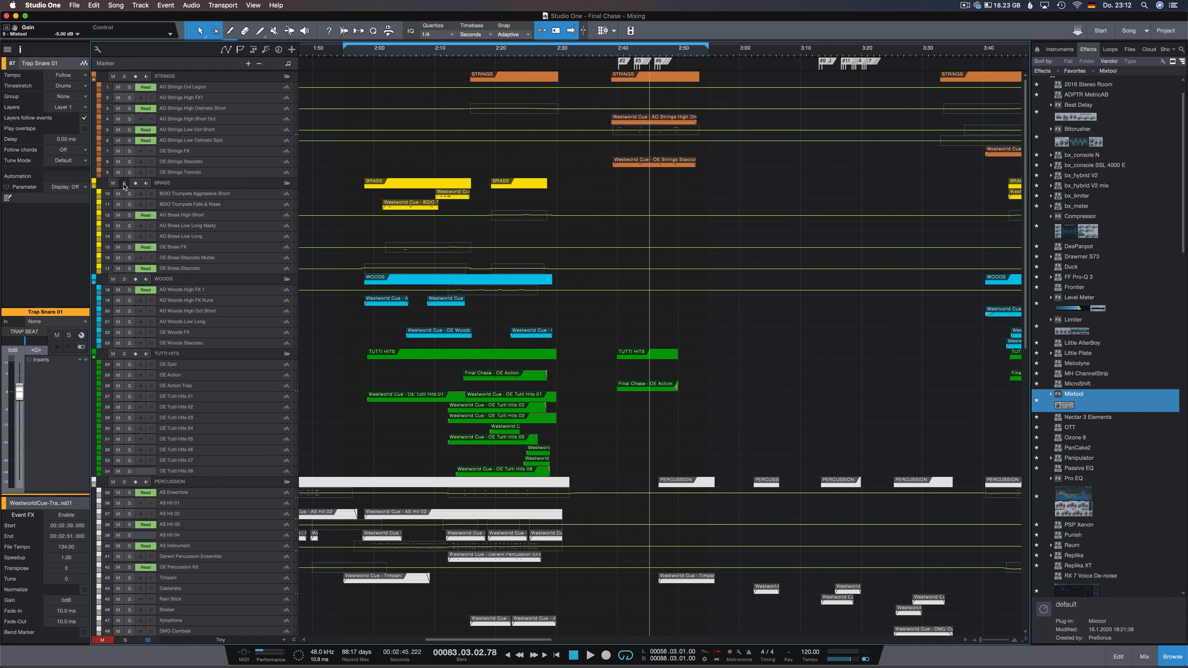
pyautogui.click(124, 183)
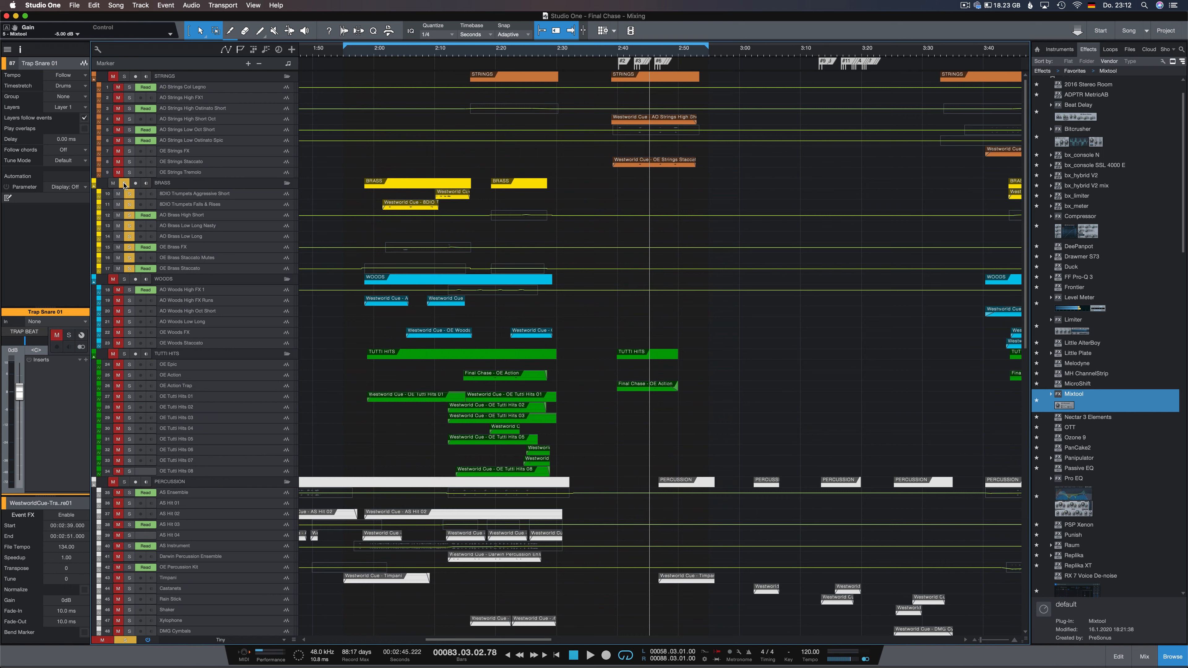
pyautogui.click(124, 279)
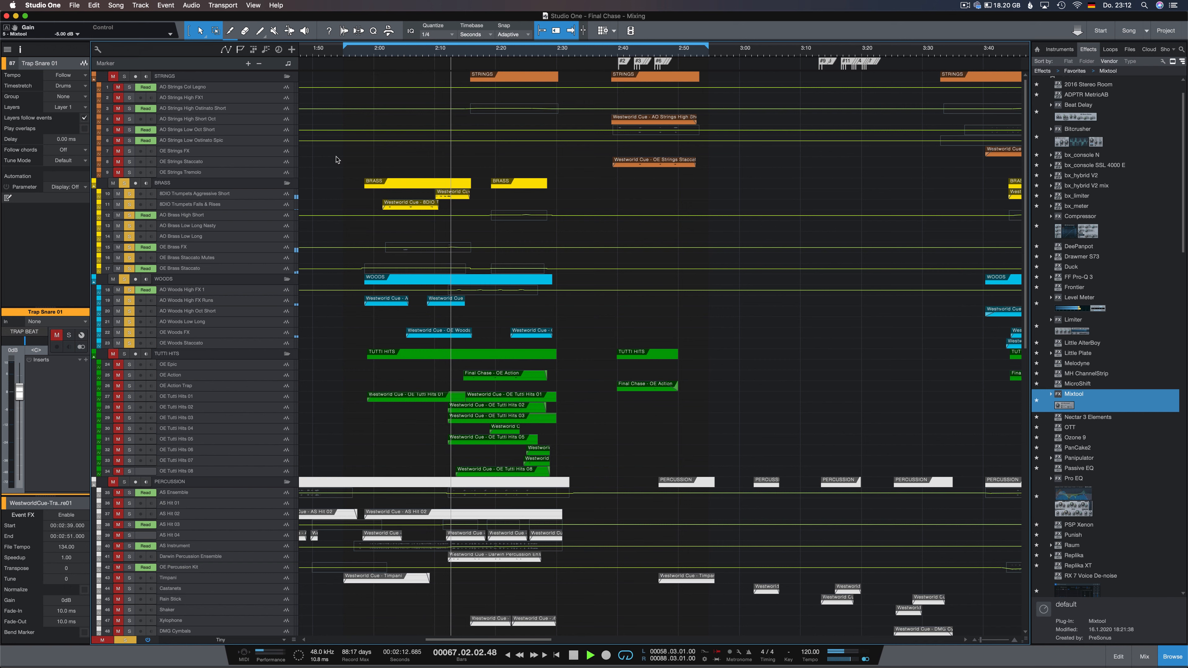
pyautogui.press('space')
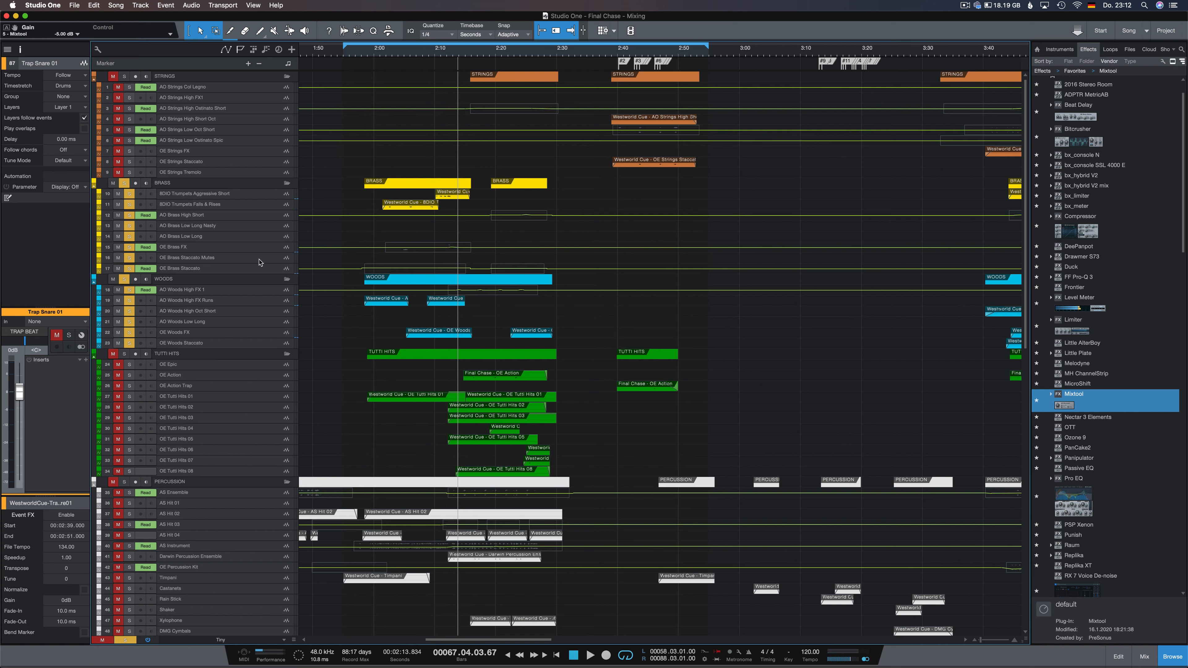
# Select the OE Brass FX track, audition the soloed brass and woods from about 2:01, and move the playback position to 2:13
pyautogui.click(232, 280)
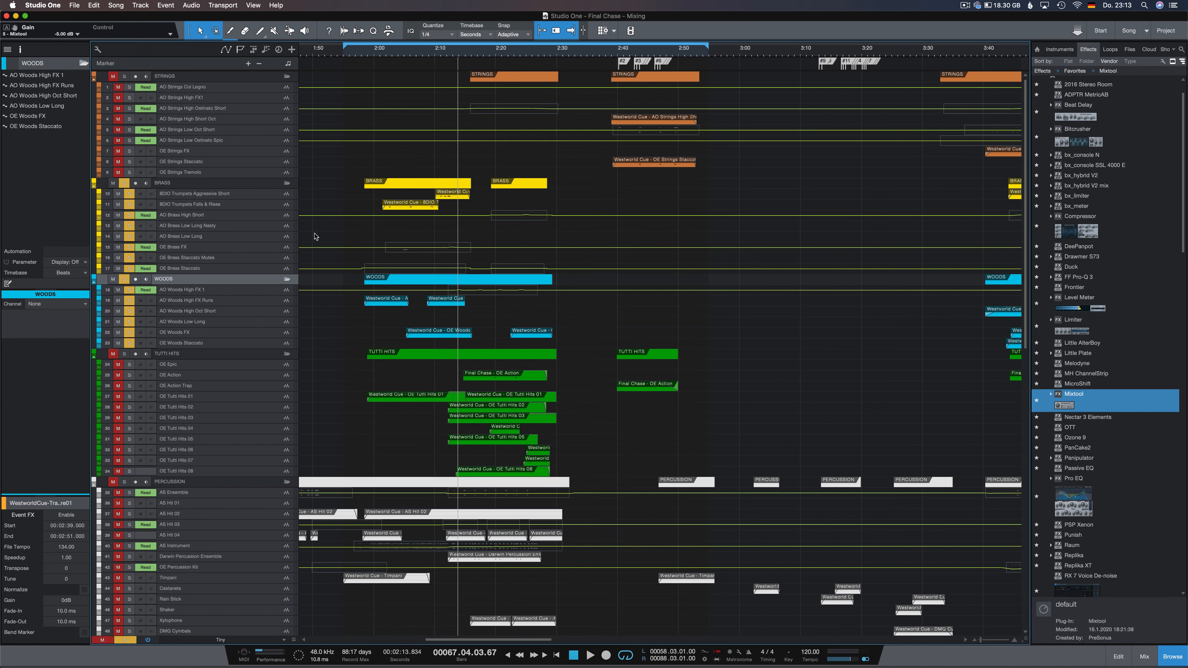
pyautogui.click(216, 249)
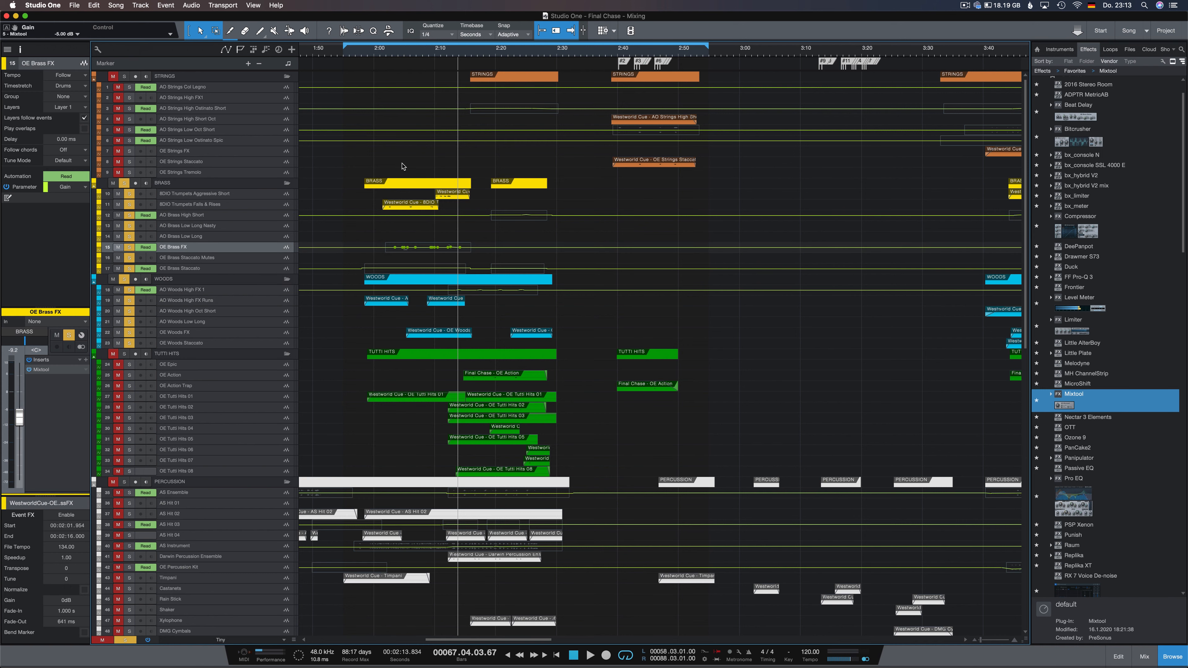
pyautogui.click(386, 50)
pyautogui.press('space')
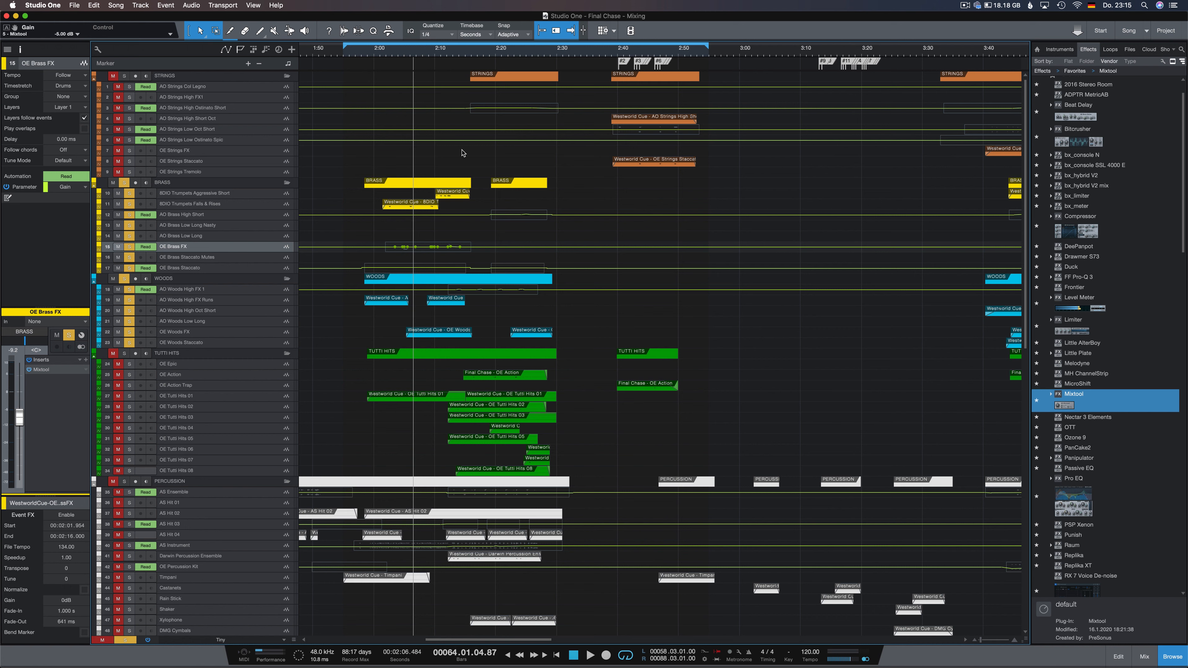
pyautogui.click(451, 55)
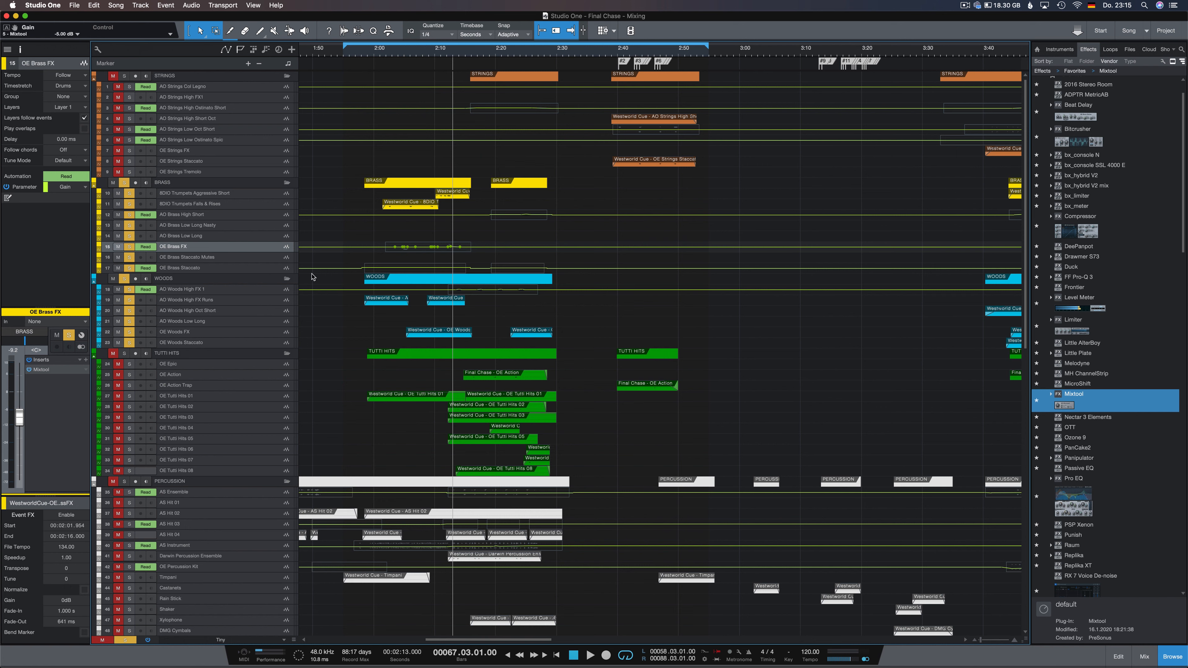
# Solo the TUTTI HITS folder along with BRASS and WOODS, and audition the three together from 1:58
pyautogui.click(125, 354)
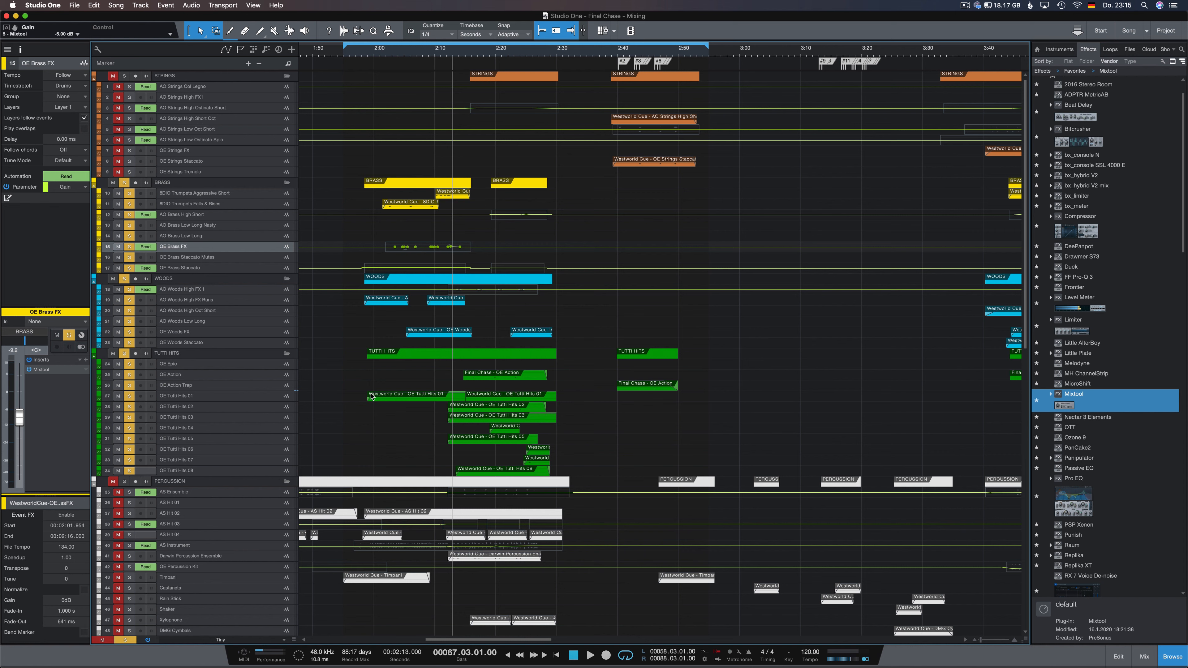
pyautogui.click(356, 54)
pyautogui.click(361, 53)
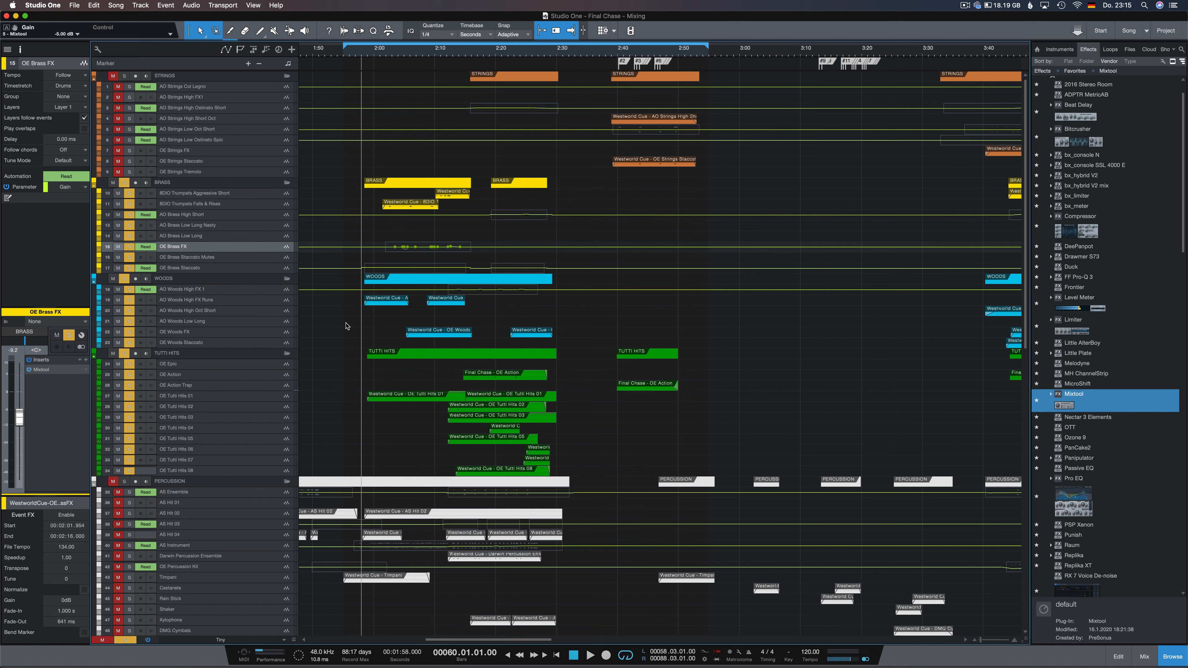
pyautogui.press('space')
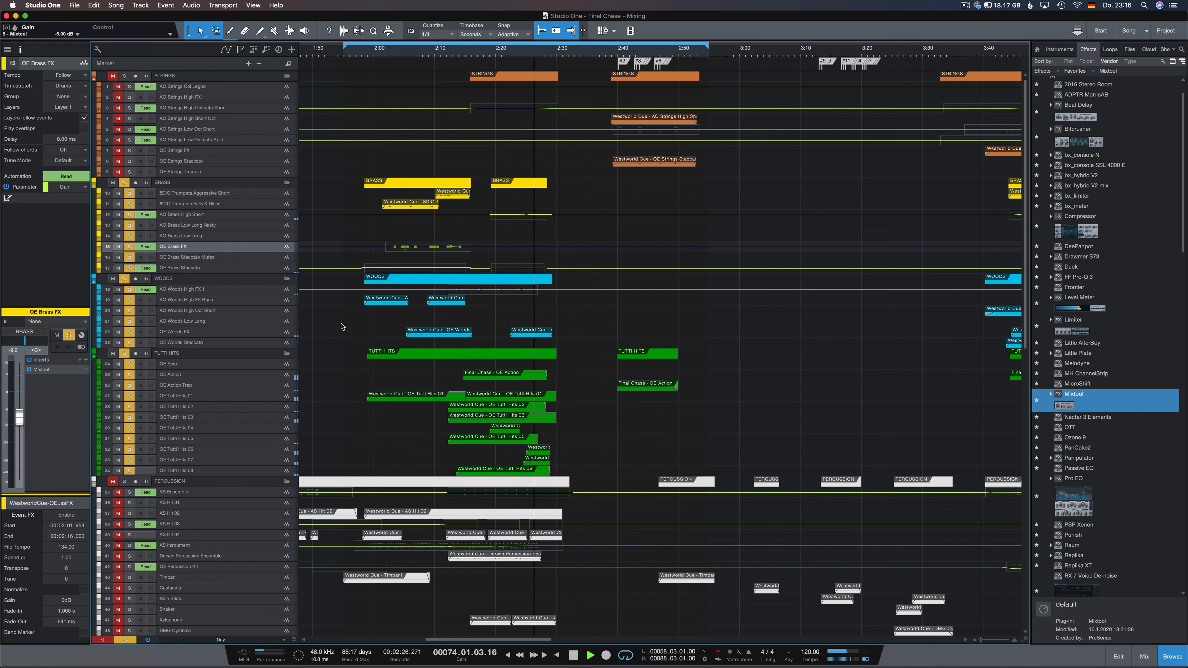
pyautogui.press('space')
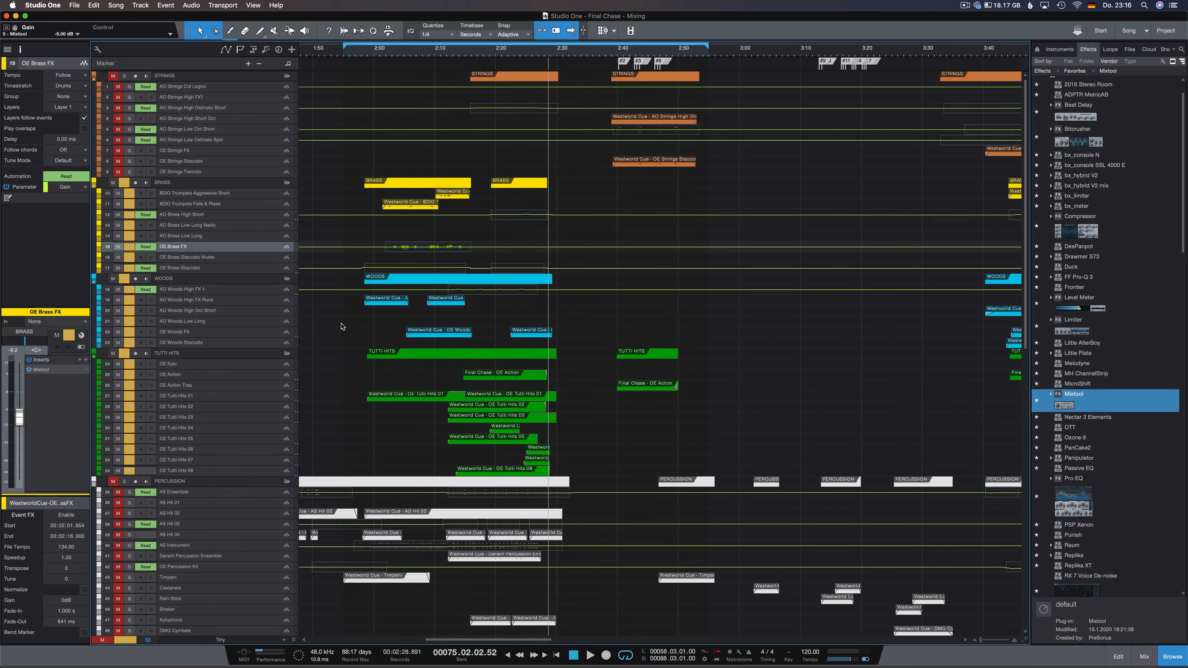
# Enlarge the track rows to the Small height and move the playback position to 2:12.5
pyautogui.hotkey('shift', 'e')
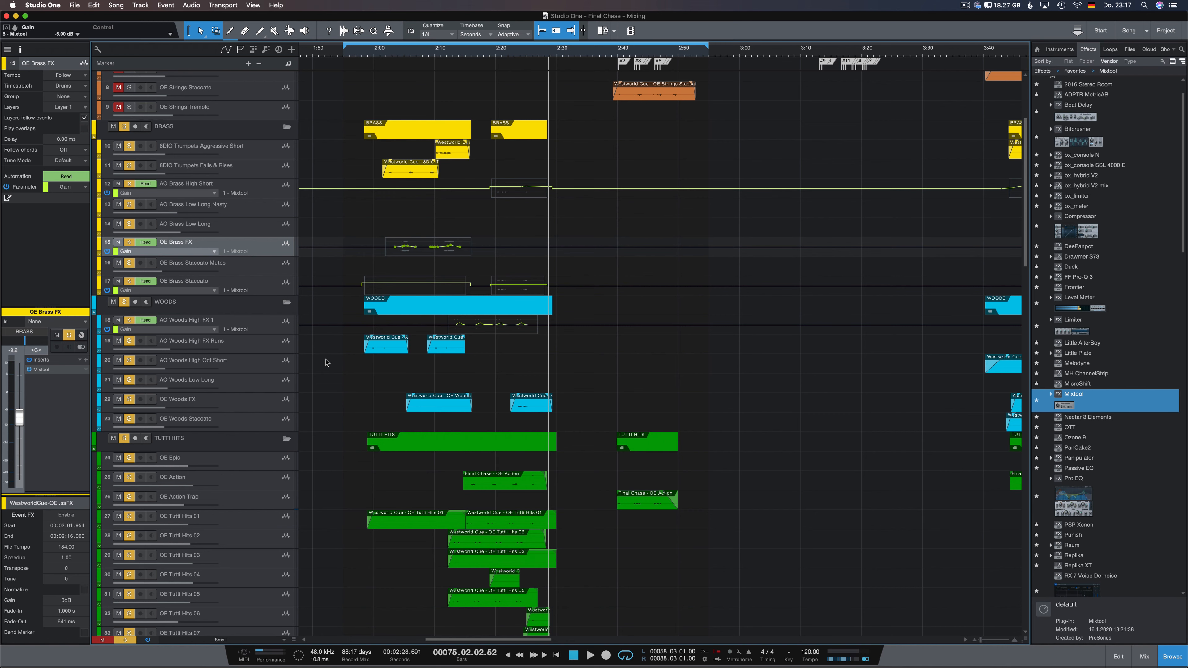
pyautogui.scroll(-5, 334, 375)
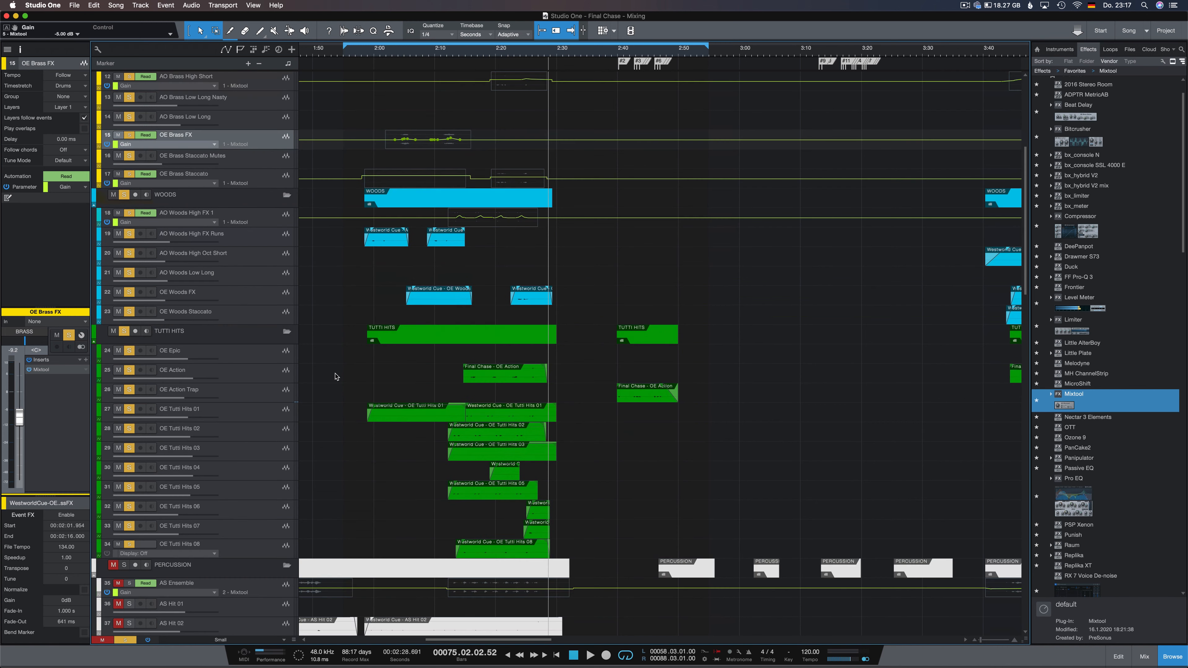
pyautogui.scroll(4, 335, 376)
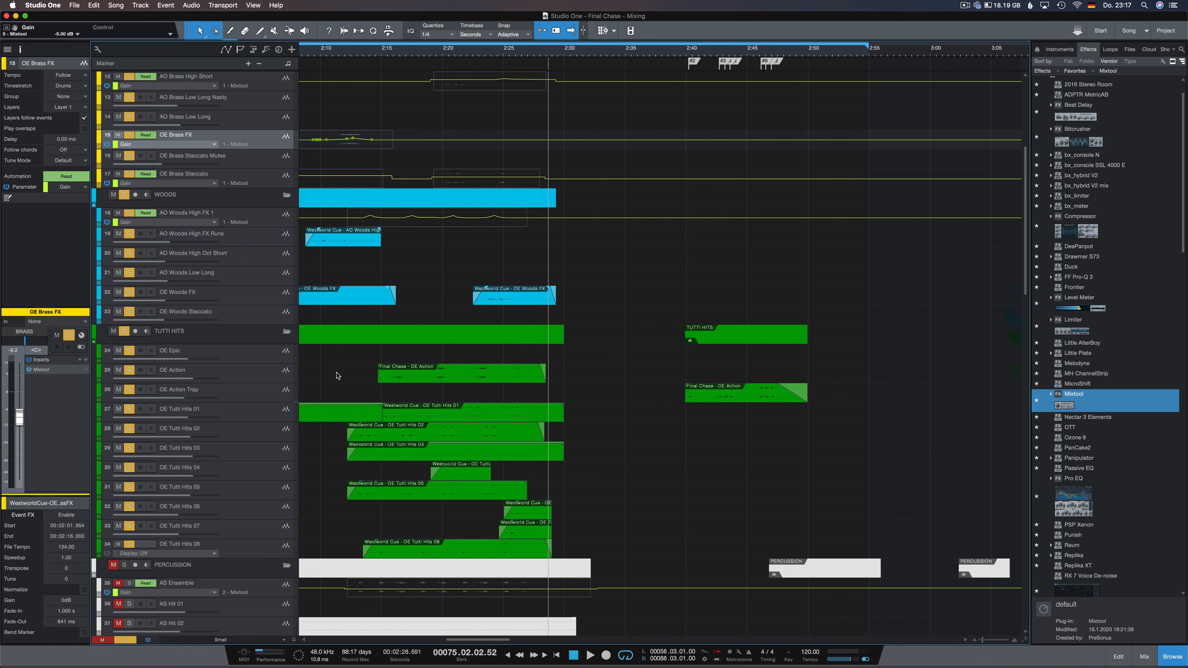
pyautogui.click(420, 54)
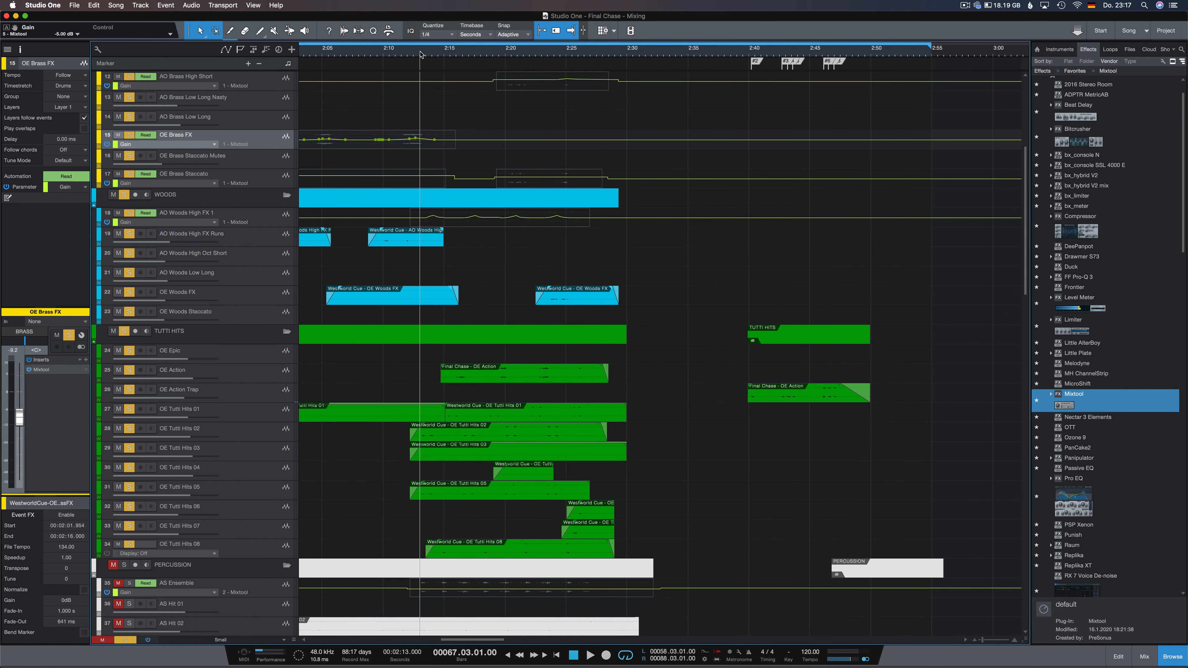
pyautogui.click(413, 54)
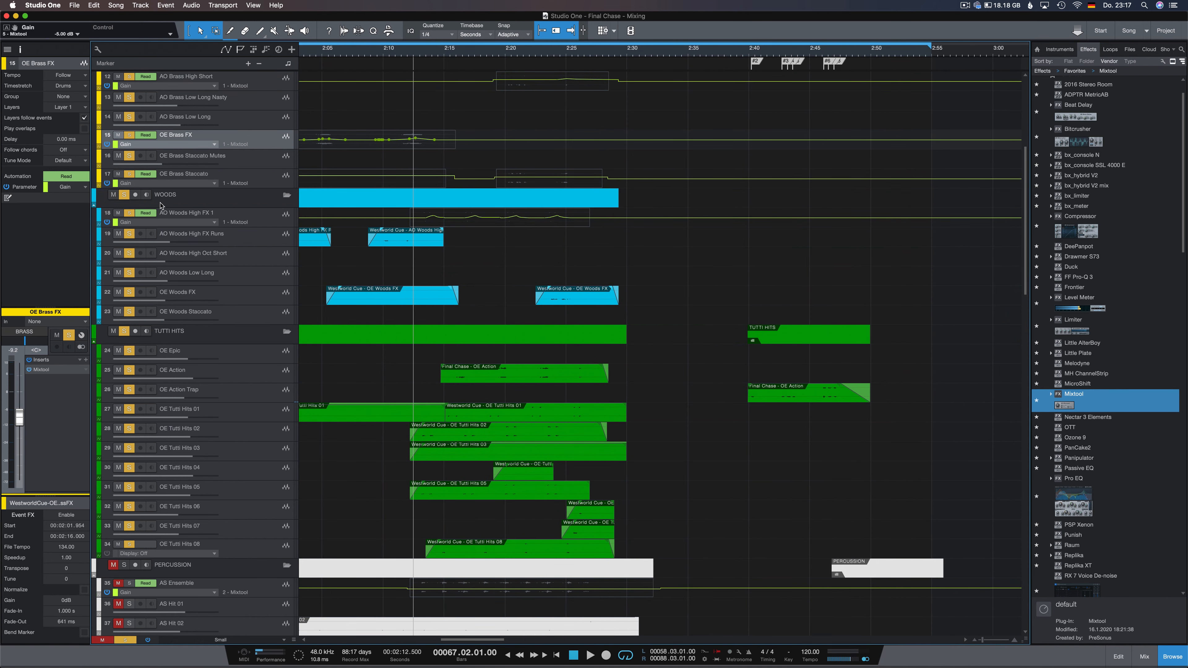
# Turn off the BRASS and WOODS solos and audition the TUTTI HITS folder alone from 2:12.5
pyautogui.scroll(4, 160, 206)
pyautogui.click(124, 102)
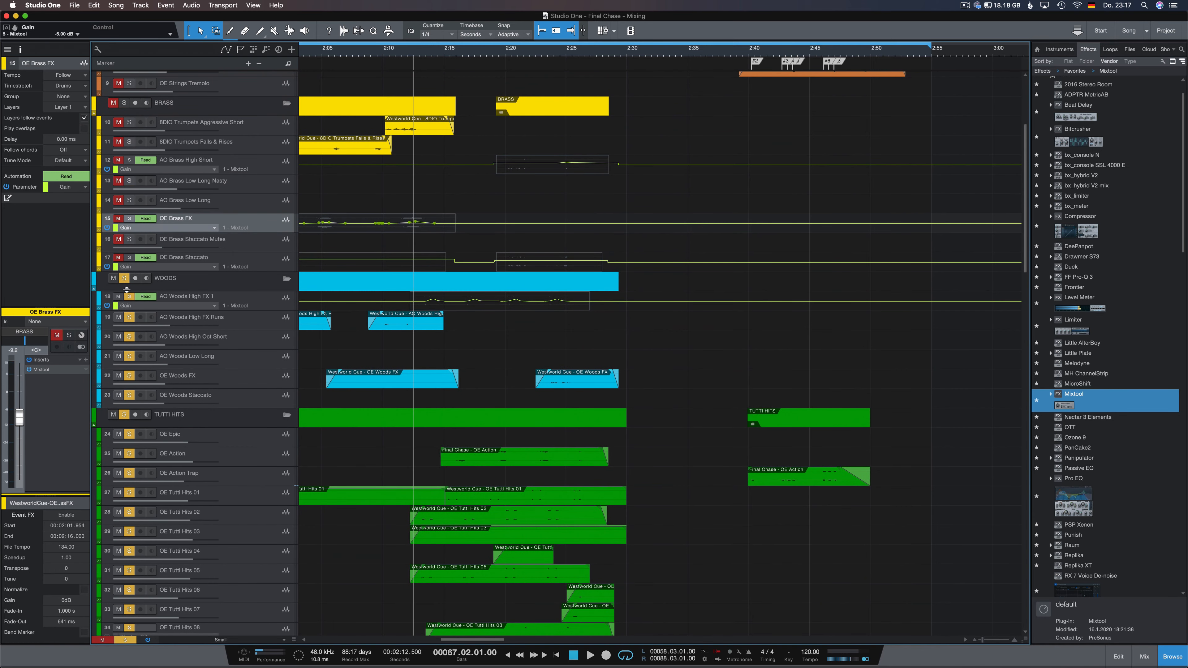
pyautogui.click(124, 278)
pyautogui.scroll(-6, 358, 429)
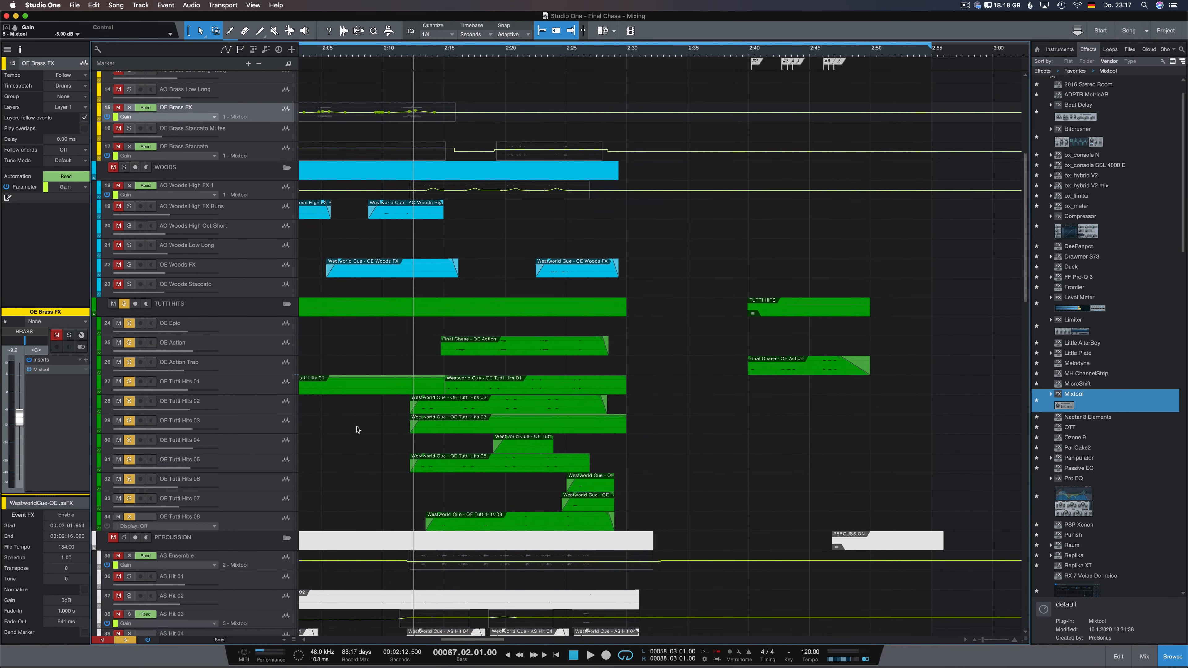
pyautogui.press('space')
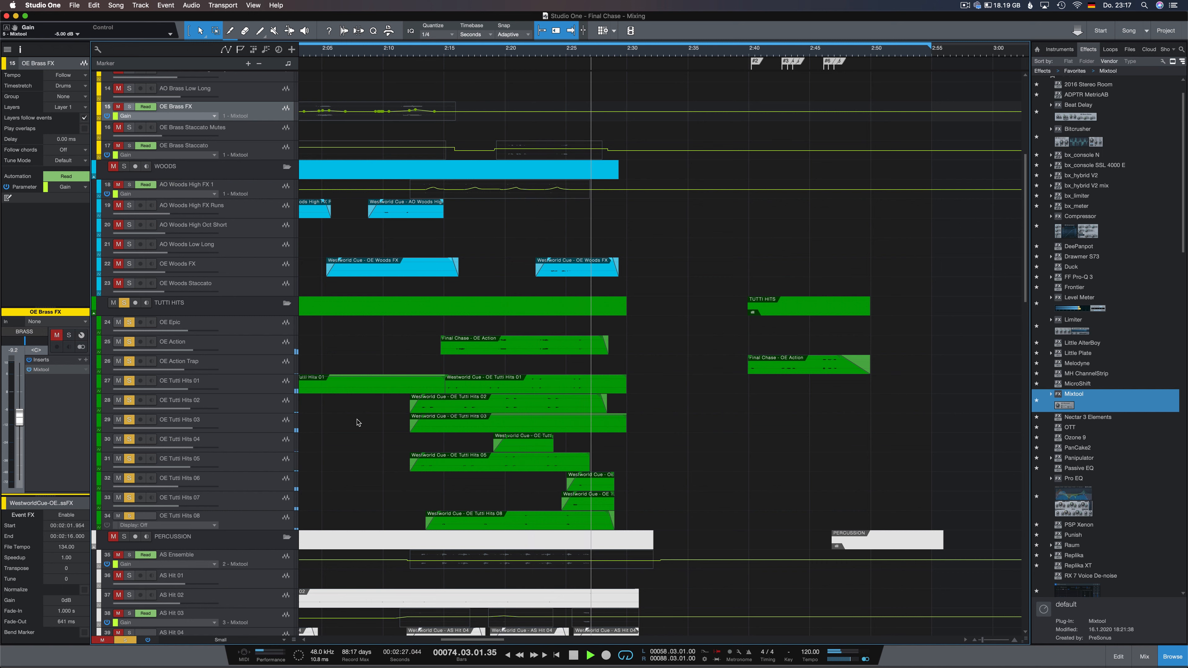
pyautogui.press('space')
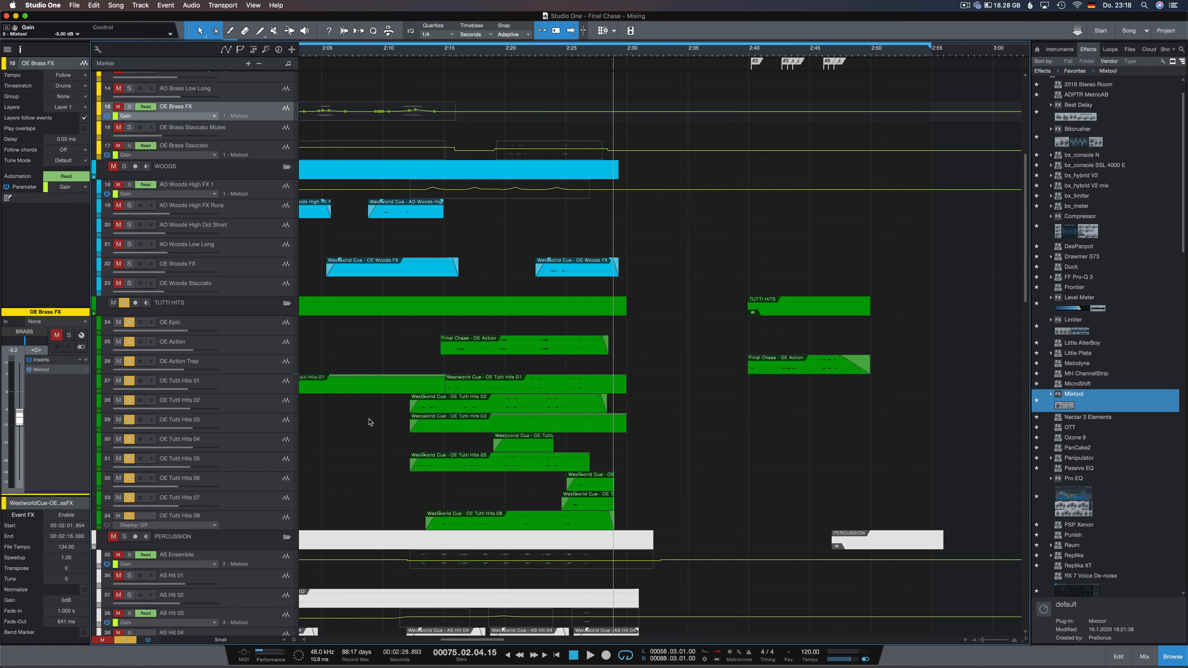
# Reduce the track rows to the Tiny height and turn off the TUTTI HITS solo
pyautogui.press('w')
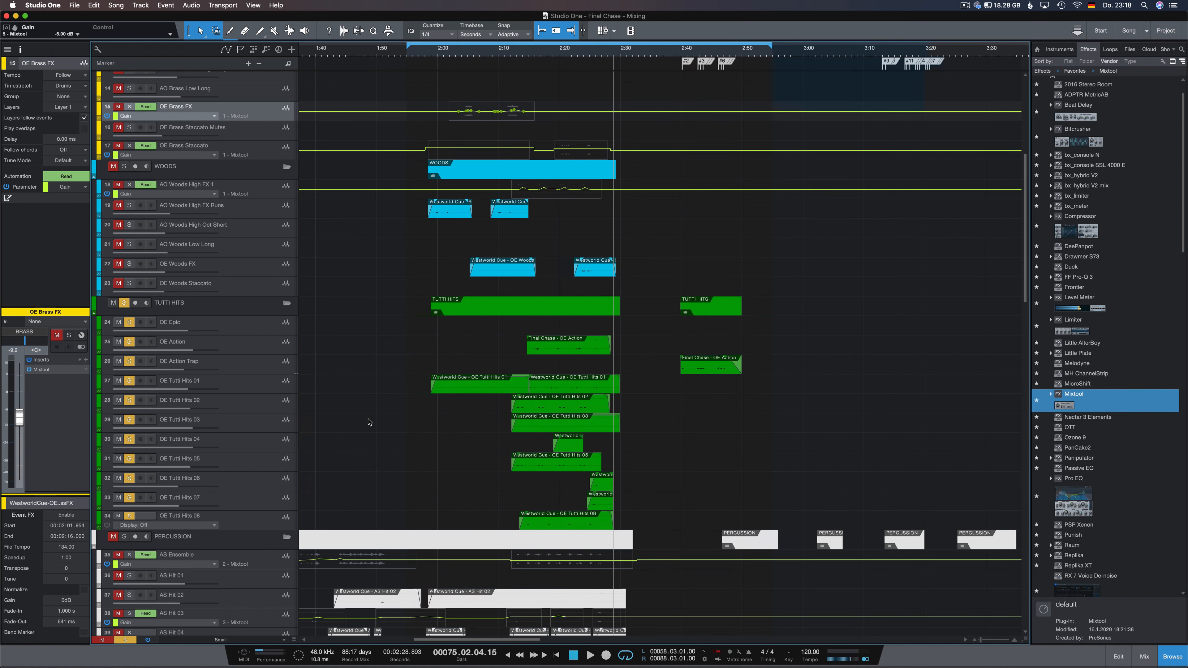
pyautogui.hotkey('shift', 'w')
pyautogui.press('e')
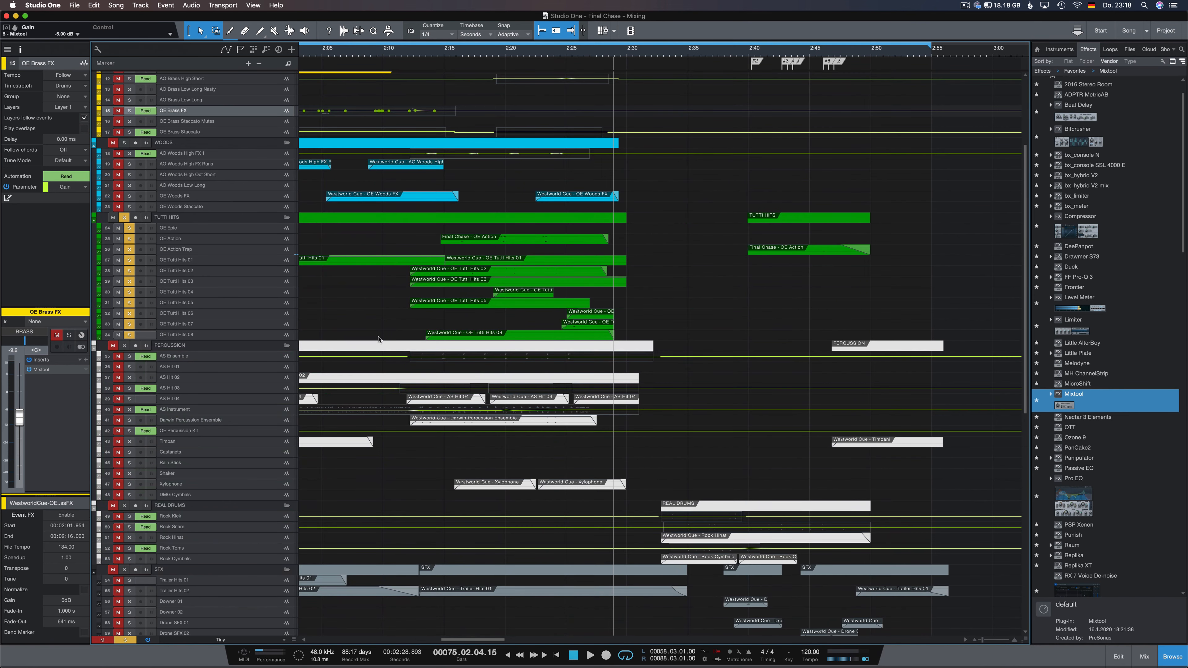
pyautogui.scroll(2, 380, 341)
pyautogui.hscroll(-2, 379, 340)
pyautogui.scroll(3, 380, 341)
pyautogui.hscroll(-2, 380, 342)
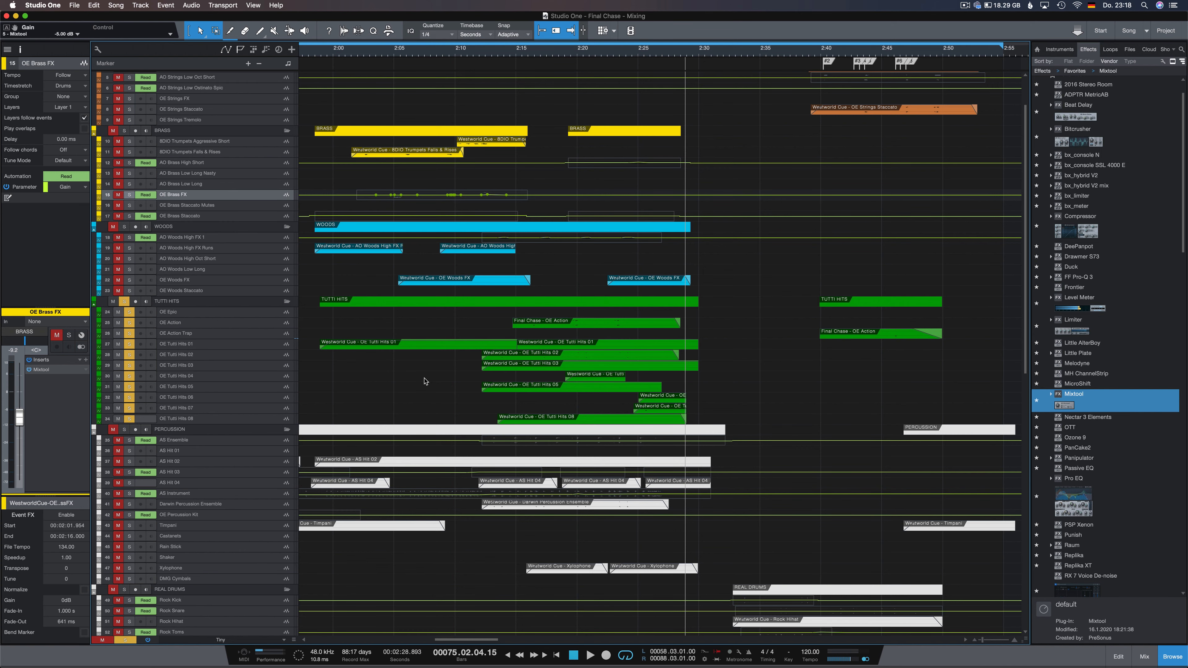
pyautogui.scroll(5, 425, 382)
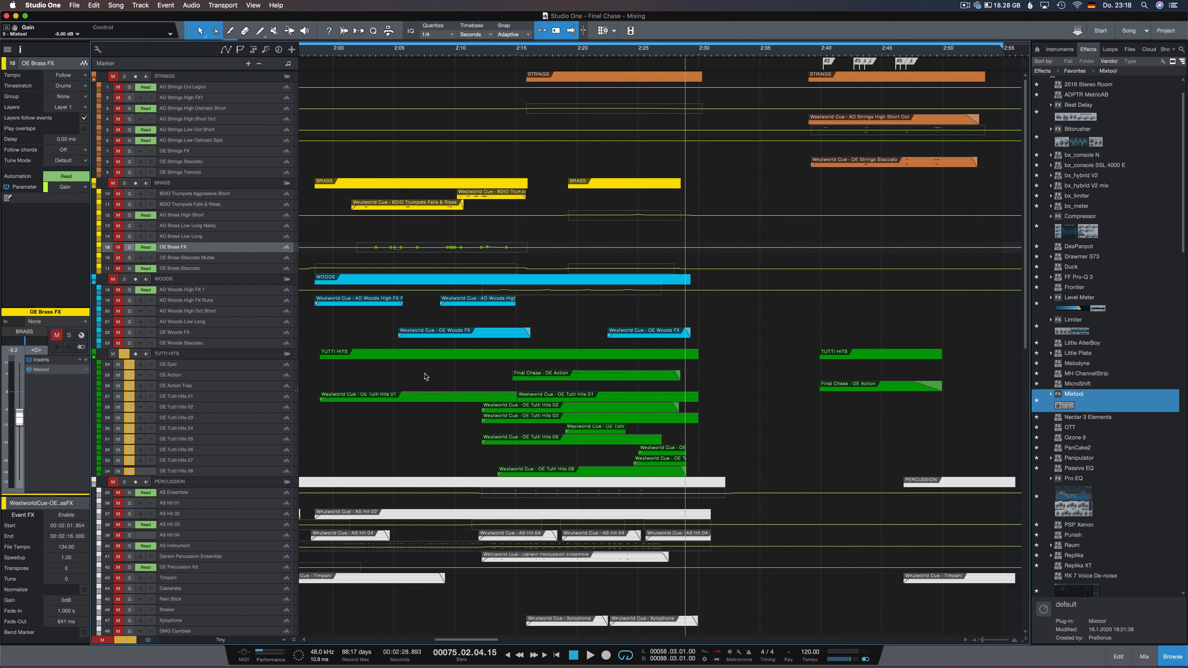
pyautogui.click(124, 354)
# Solo the PERCUSSION folder and audition it from about 2:12, stopping near 2:28
pyautogui.scroll(-3, 149, 421)
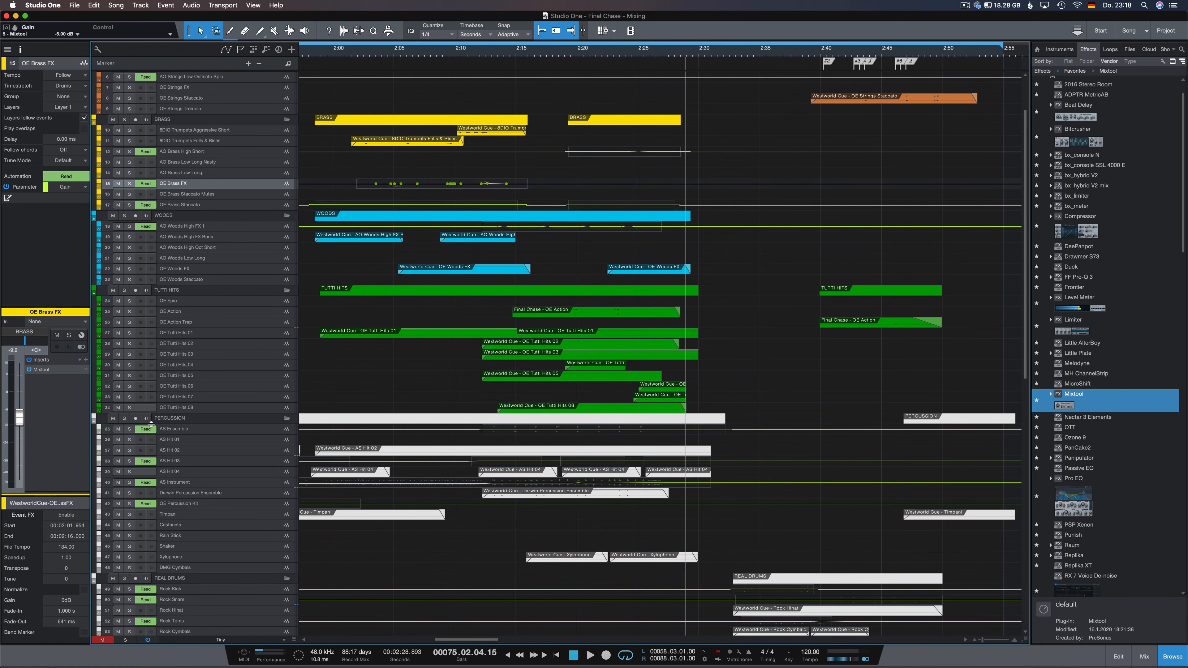
pyautogui.click(124, 418)
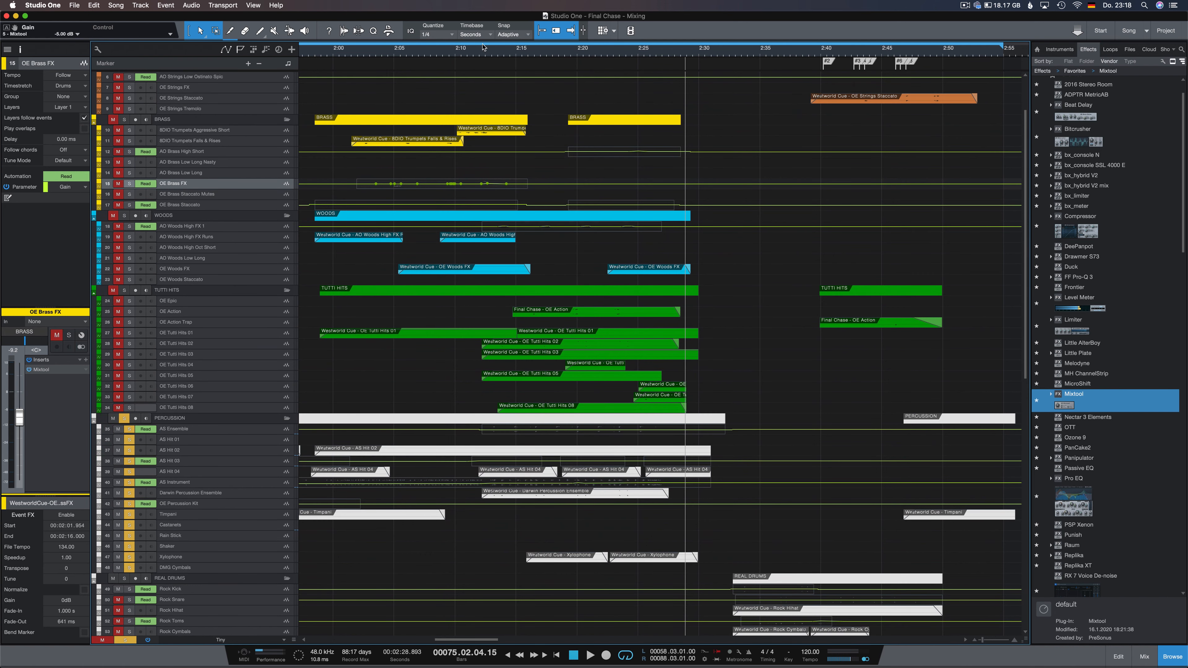
pyautogui.click(504, 52)
pyautogui.click(487, 50)
pyautogui.press('space')
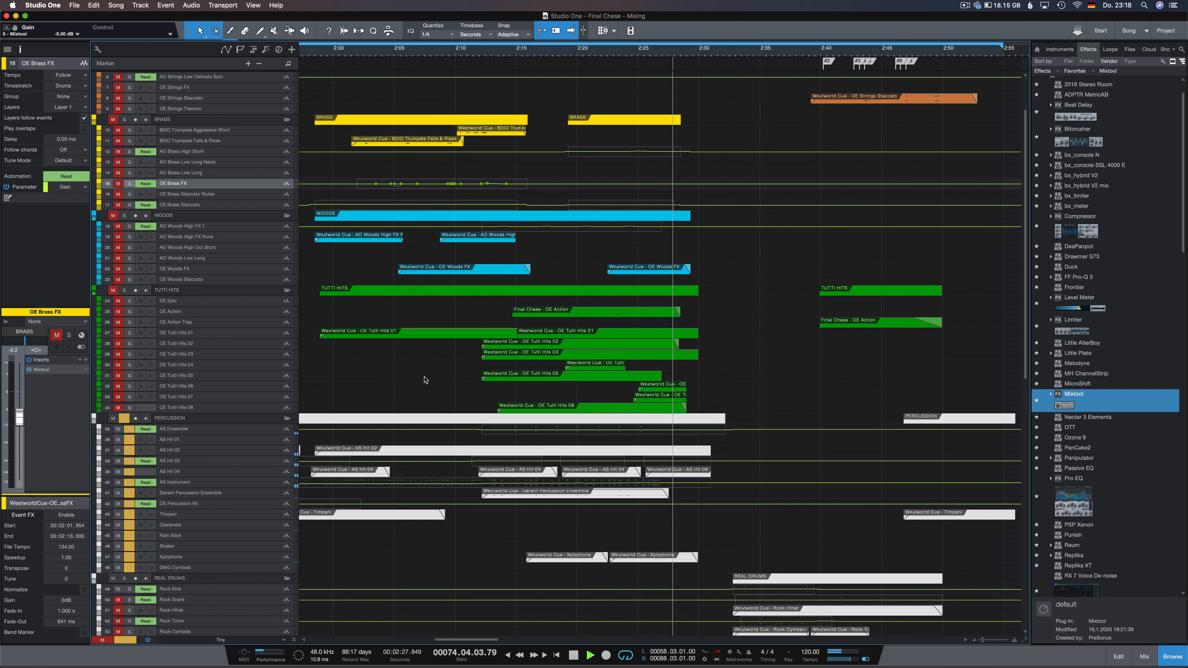
pyautogui.press('space')
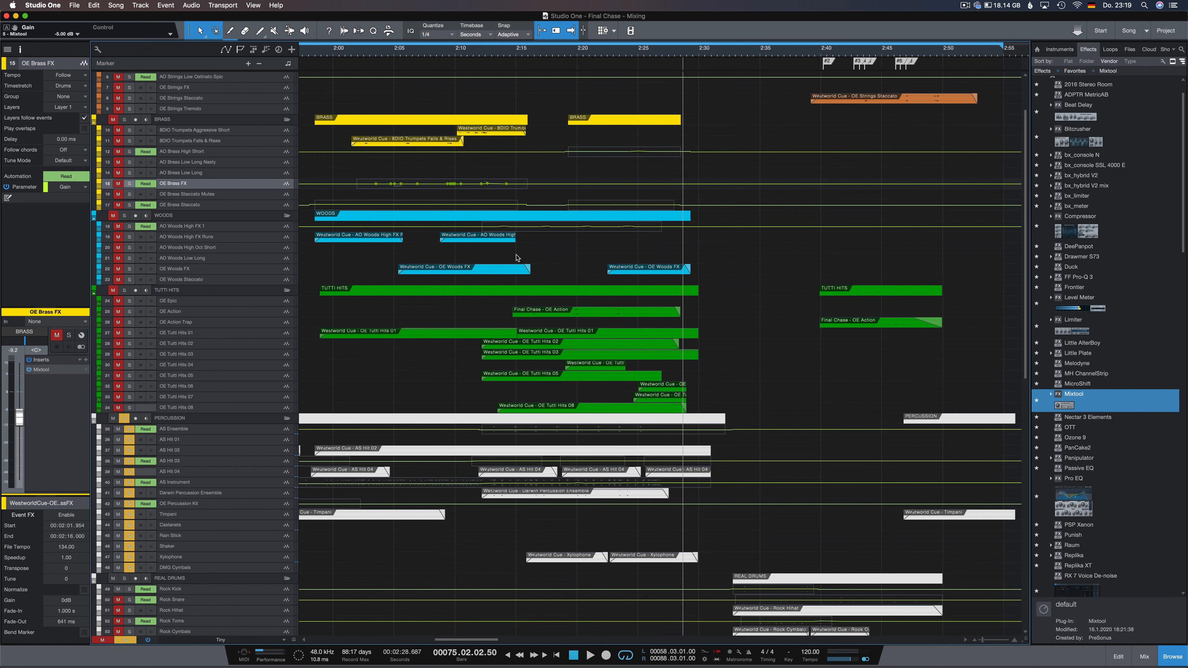
# Audition the TUTTI HITS and PERCUSSION folders together in solo from 2:13, and turn both solos off
pyautogui.click(493, 52)
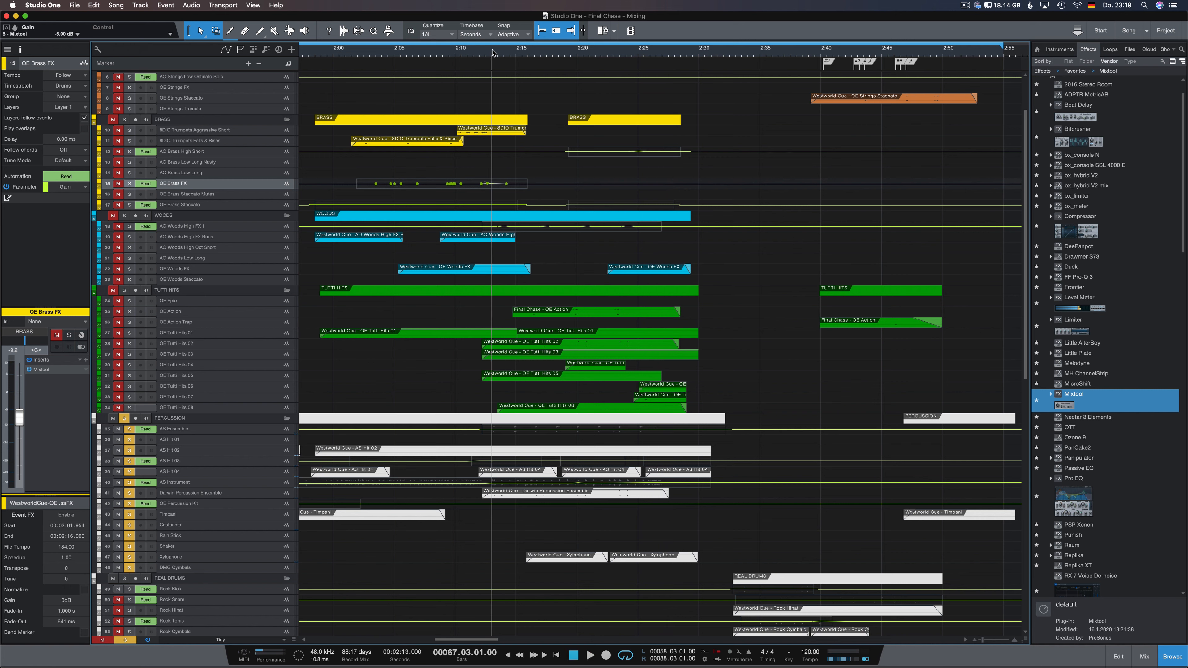
pyautogui.click(124, 290)
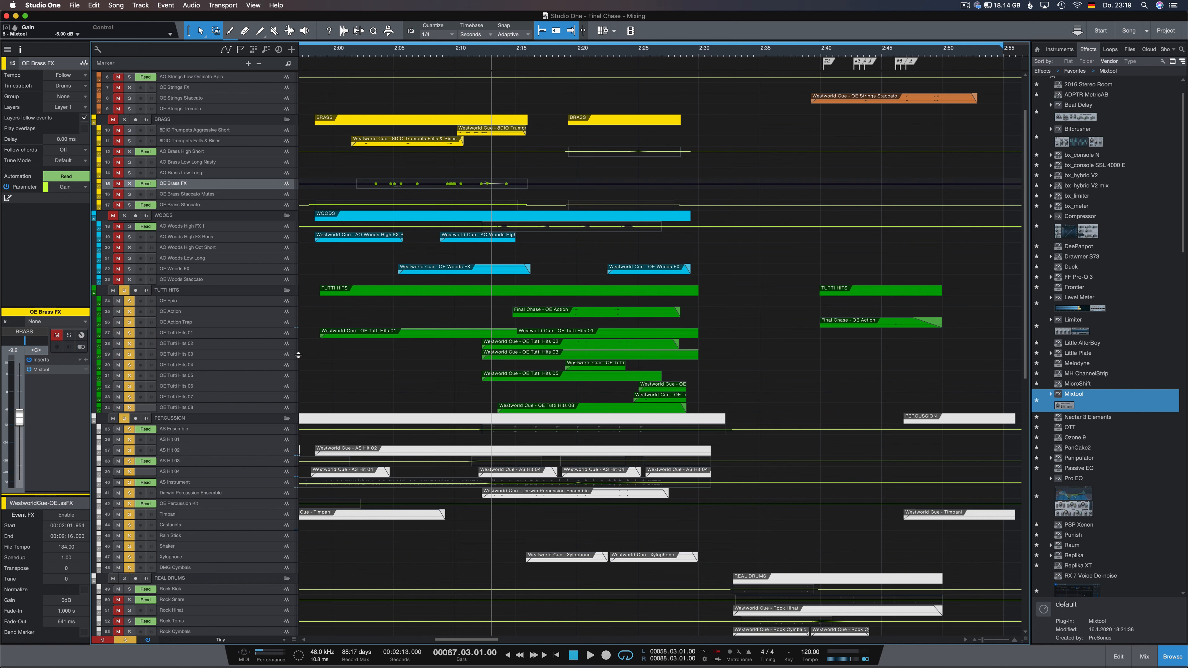
pyautogui.press('space')
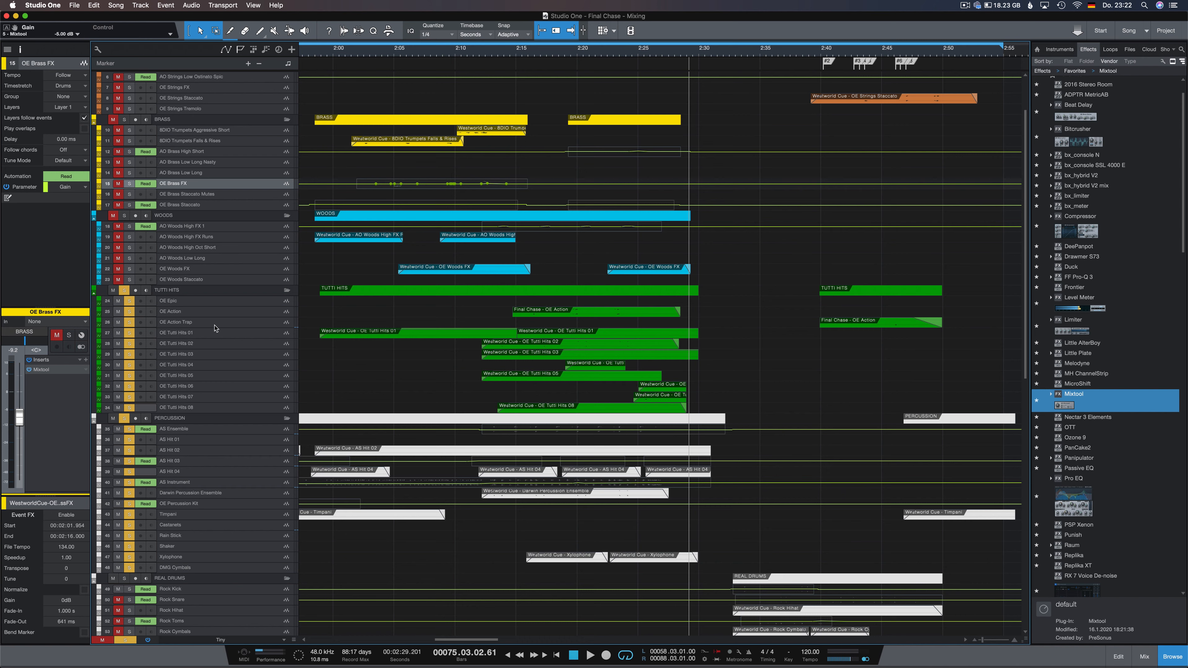
pyautogui.click(124, 291)
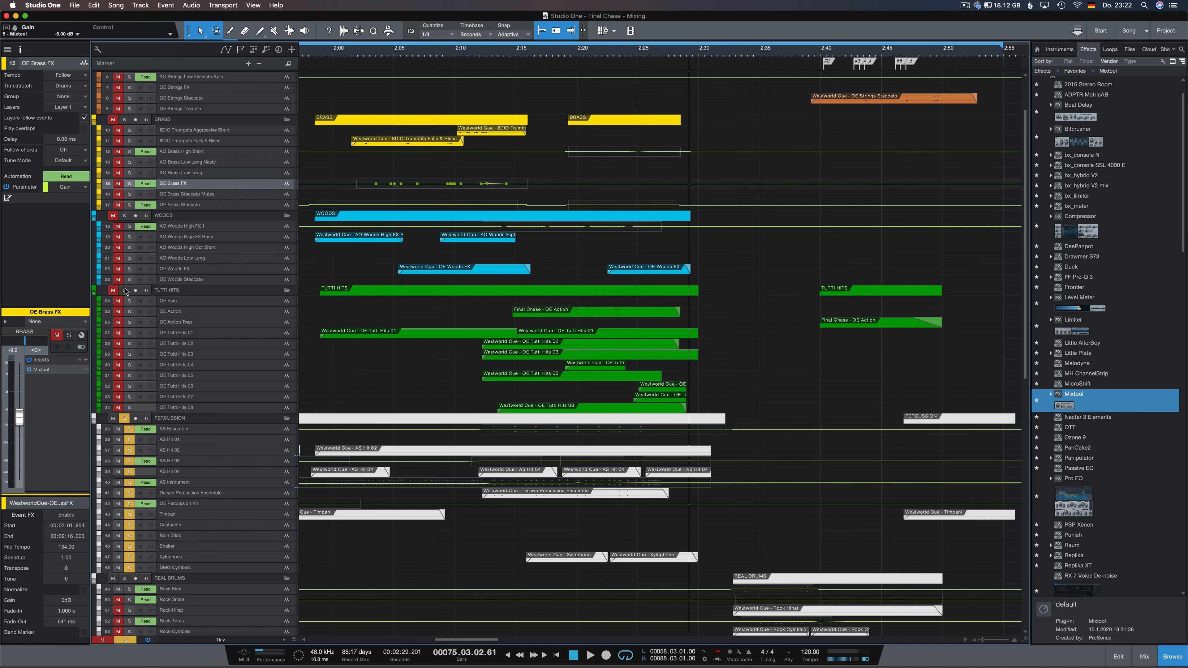
pyautogui.click(125, 419)
# Solo the SFX folder and audition it from 1:58, stopping at about 2:05
pyautogui.scroll(-8, 316, 520)
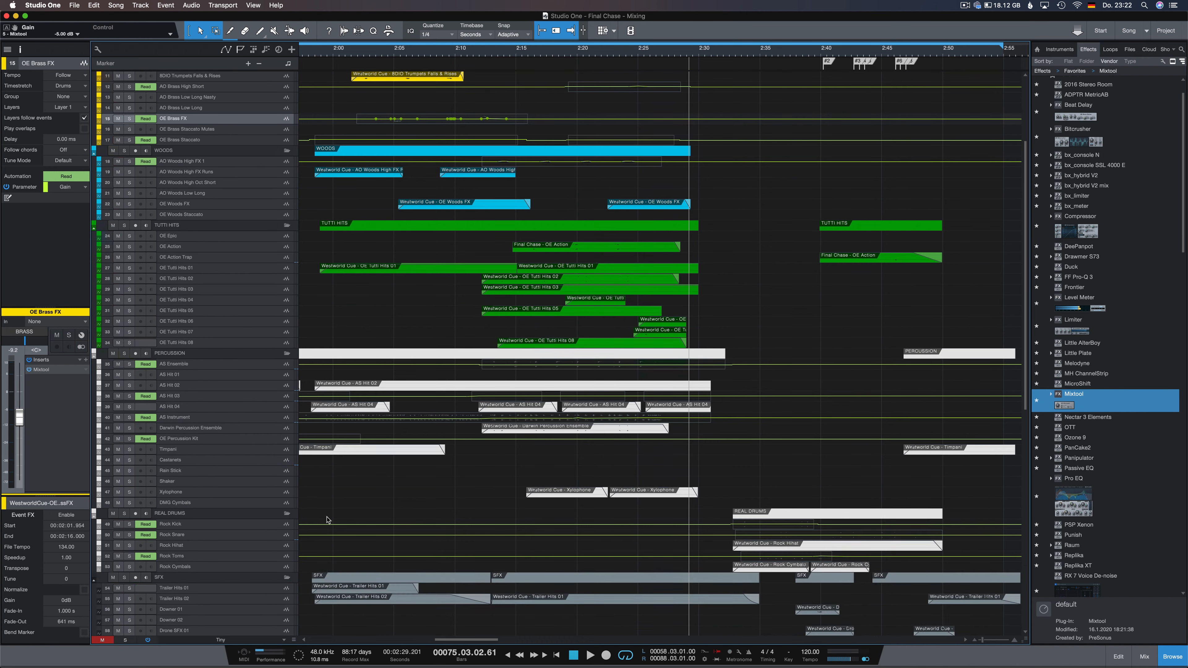
pyautogui.press('w')
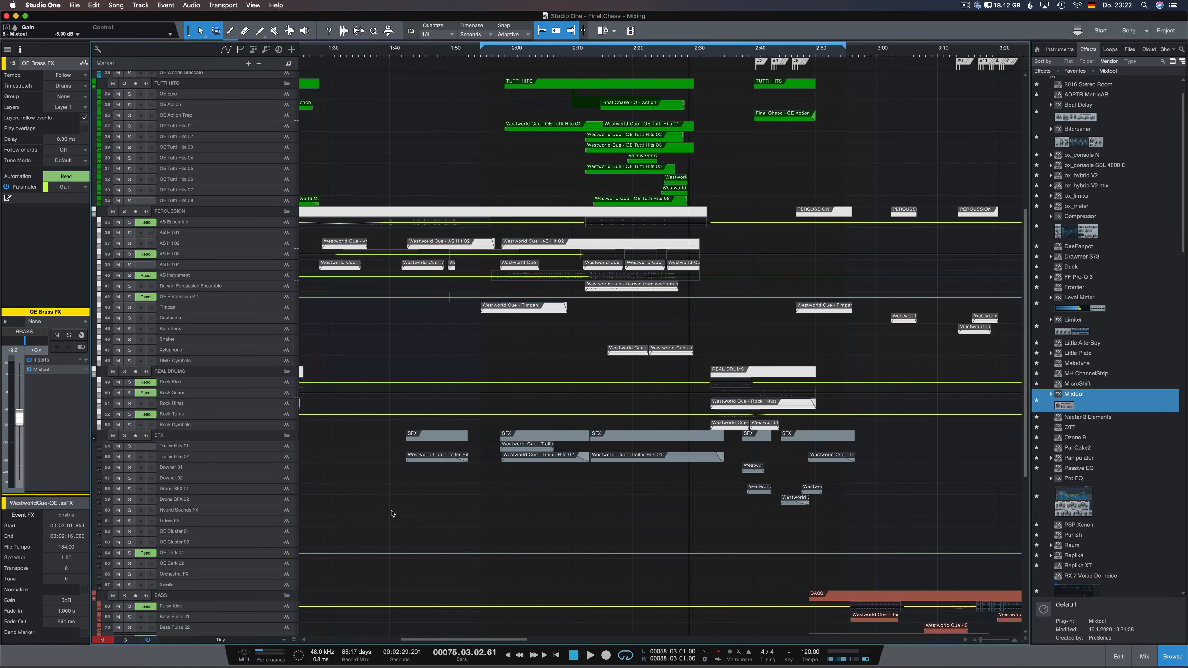
pyautogui.hscroll(2, 525, 514)
pyautogui.press('w')
pyautogui.press('e')
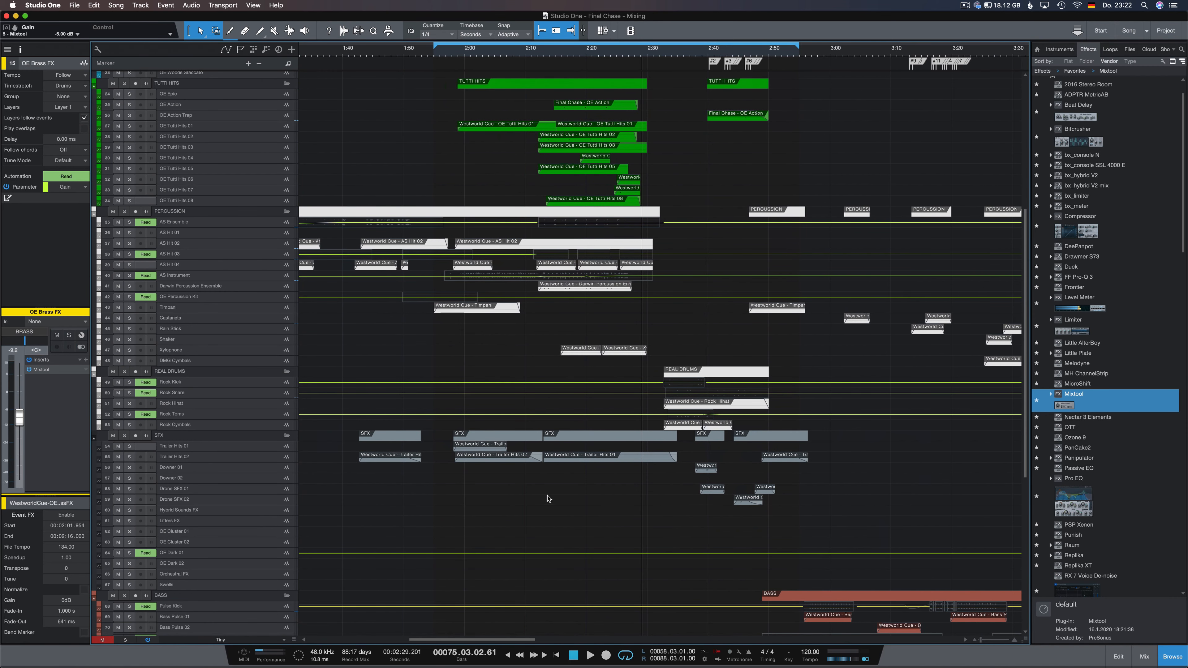
pyautogui.click(452, 55)
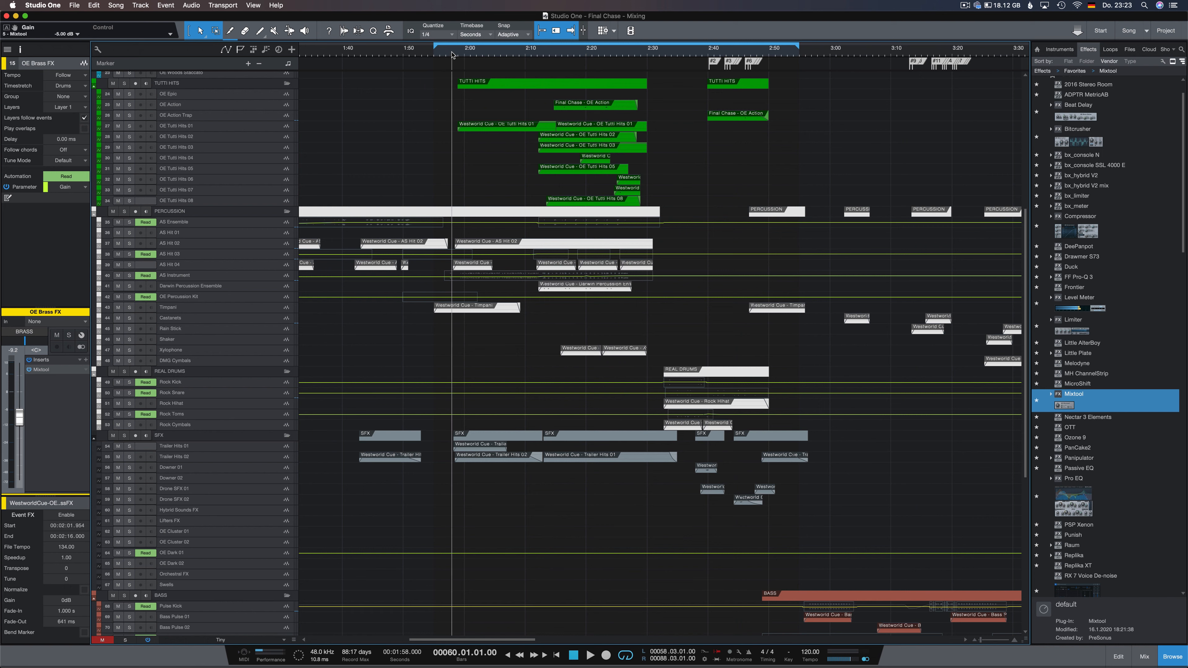
pyautogui.click(124, 435)
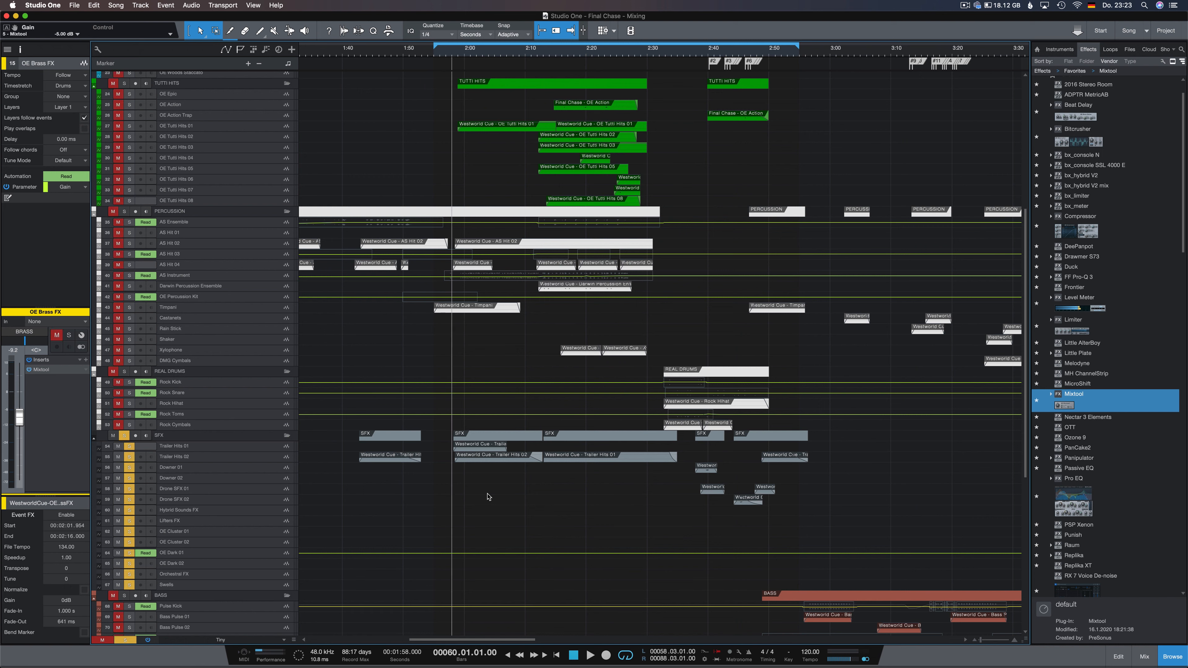
pyautogui.press('space')
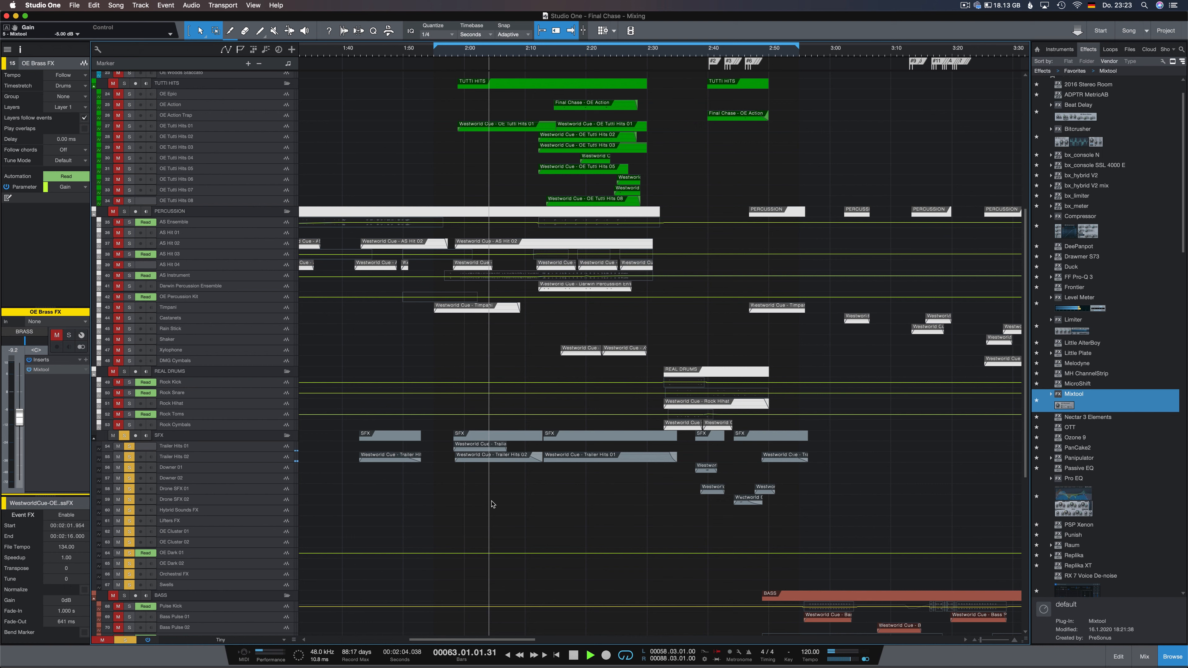
pyautogui.press('space')
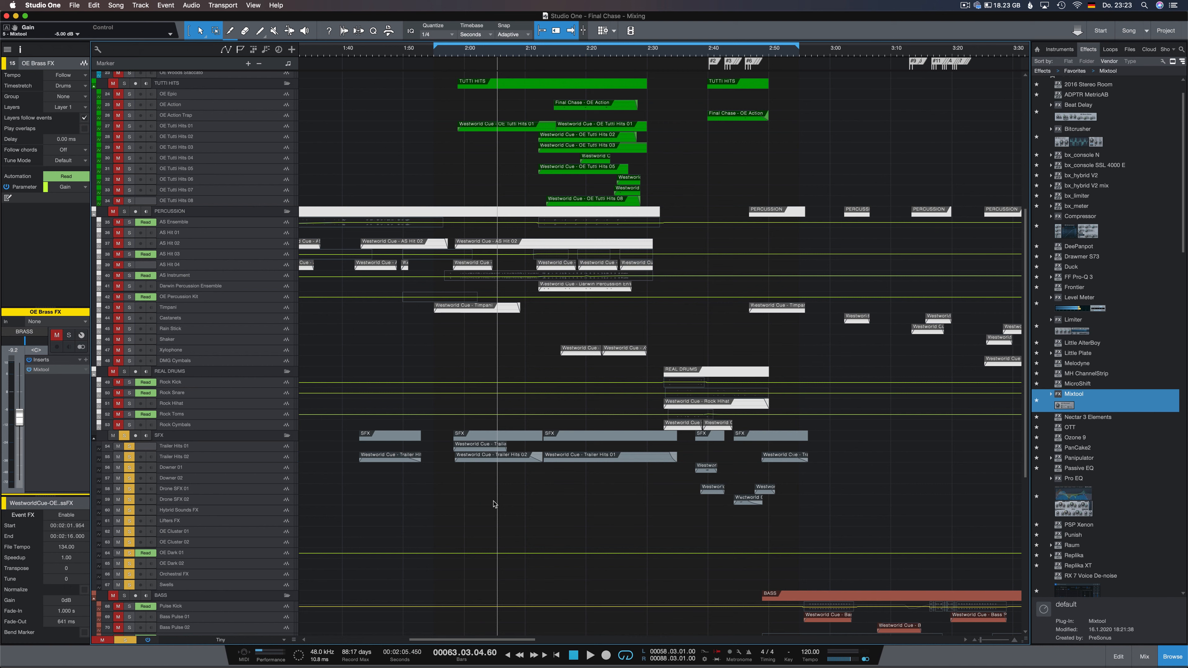
# Turn off the SFX solo, audition the mix from about 1:58 with the SFX folder muted, and unmute it
pyautogui.click(124, 435)
pyautogui.click(114, 435)
pyautogui.click(451, 52)
pyautogui.press('space')
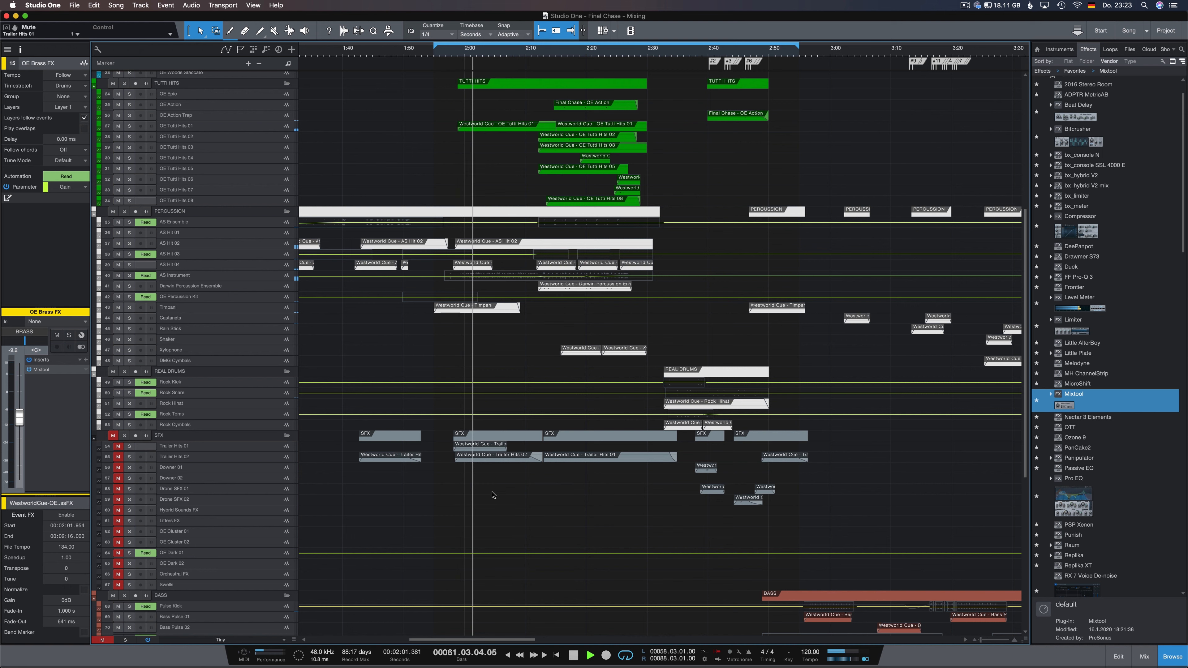
pyautogui.press('space')
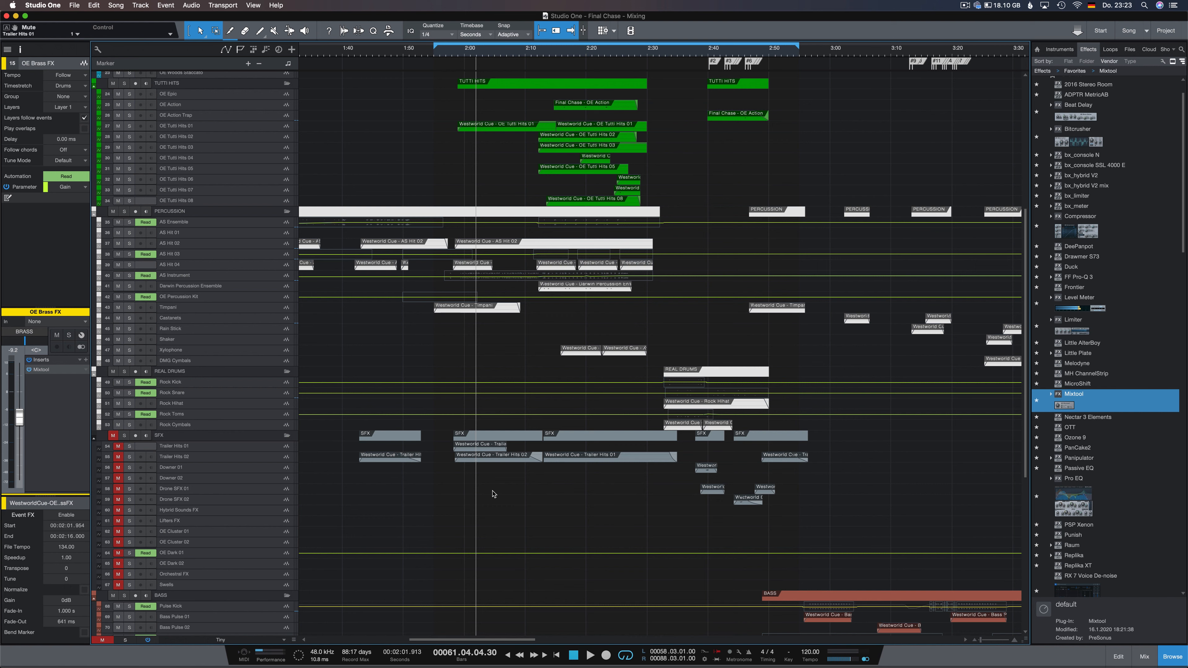
pyautogui.click(113, 437)
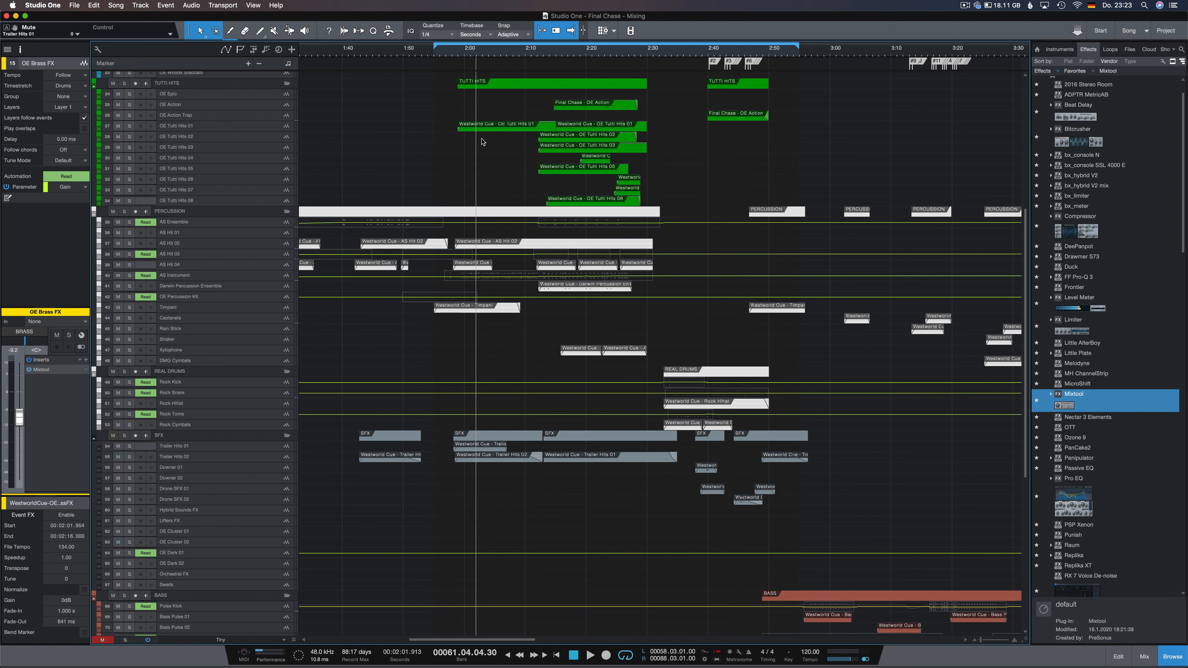
# Audition the full mix from about 1:58 with the SFX folder active, stopping near 2:03
pyautogui.click(449, 51)
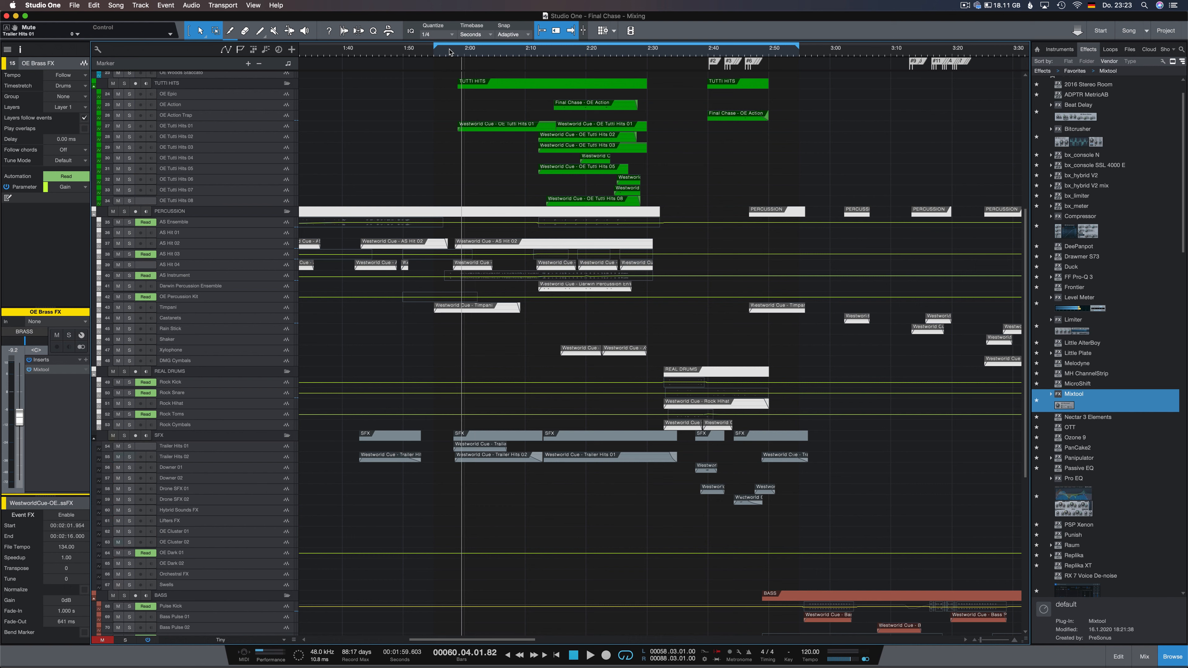
pyautogui.press('space')
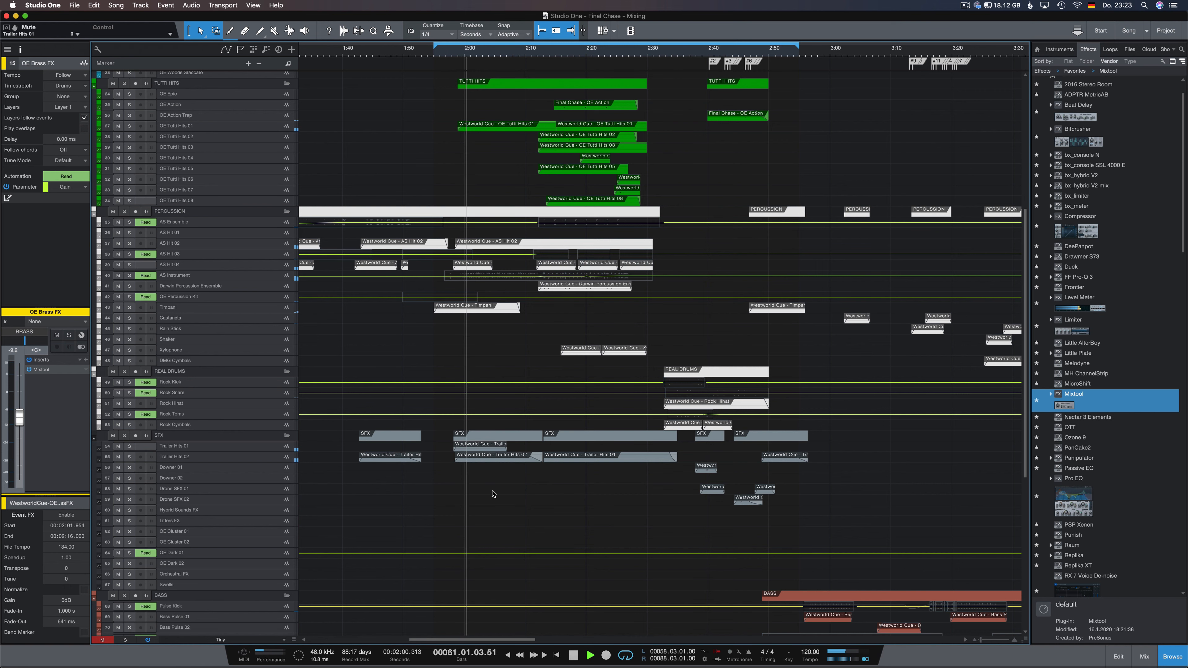
pyautogui.press('space')
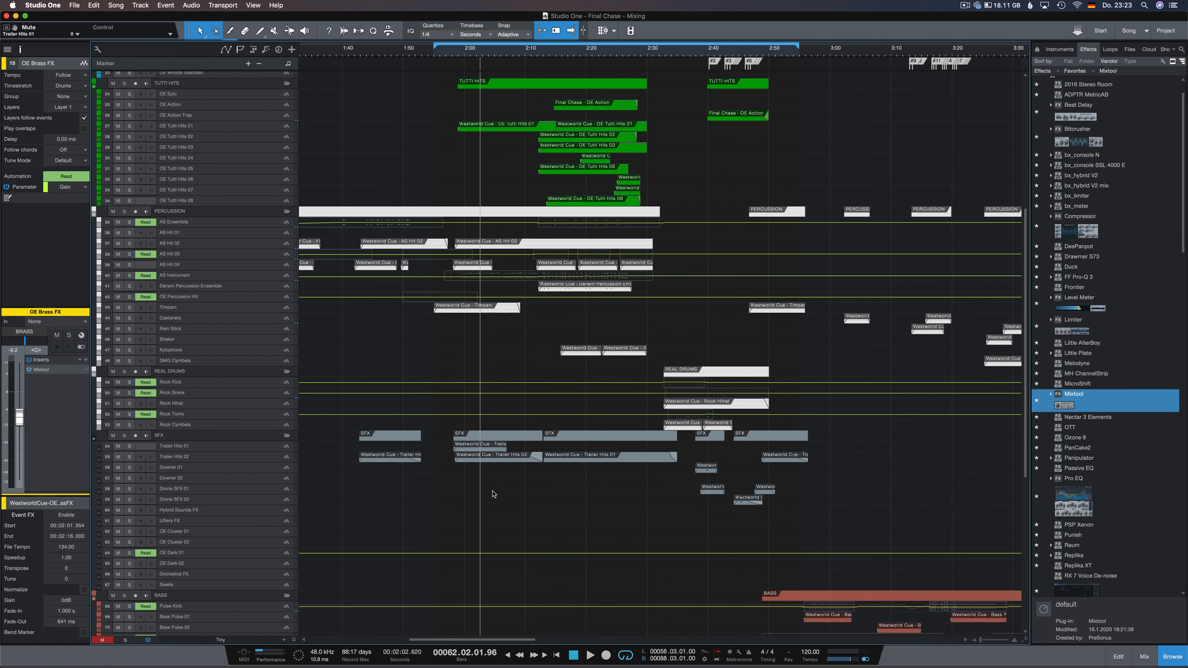
# Solo the INSTRUMENTS folder, audition it from about 1:58 to 2:29, and turn its solo off
pyautogui.scroll(-5, 492, 494)
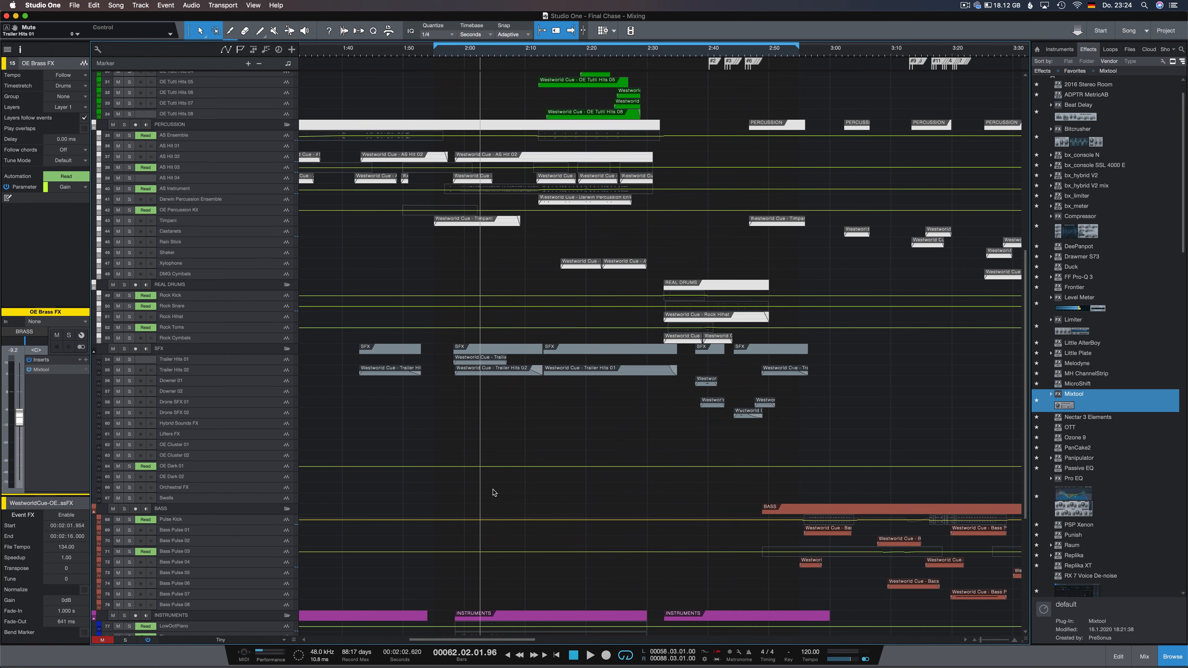
pyautogui.scroll(-6, 493, 493)
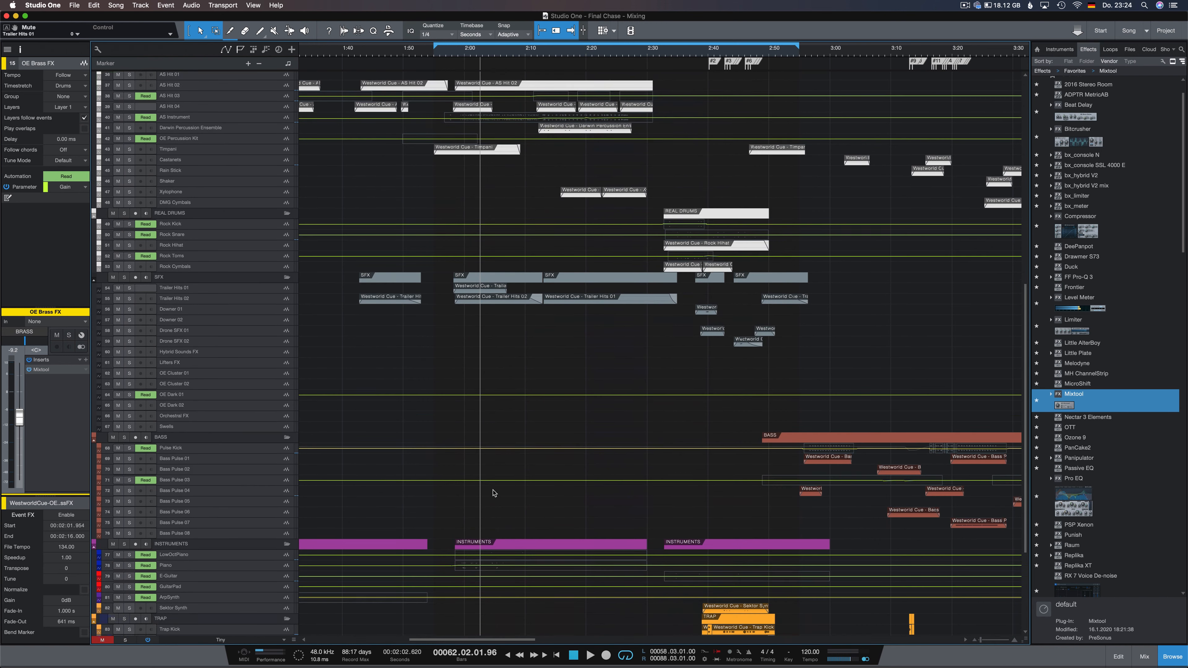
pyautogui.scroll(-3, 492, 494)
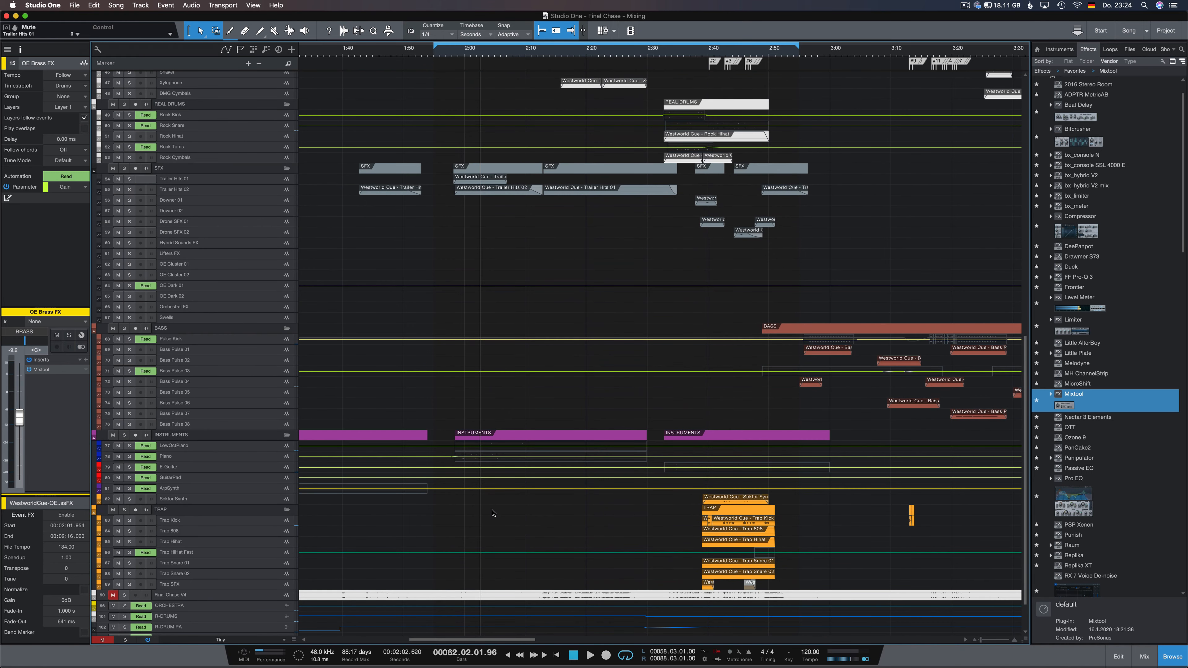
pyautogui.hotkey('shift', 'e')
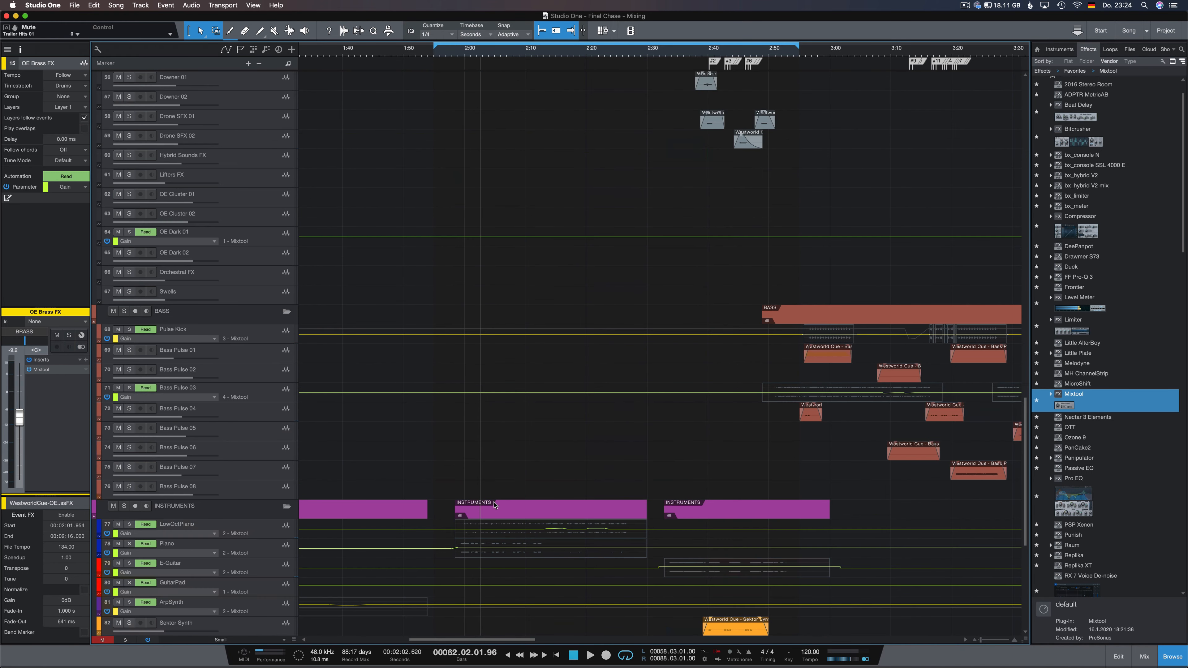
pyautogui.scroll(-3, 487, 474)
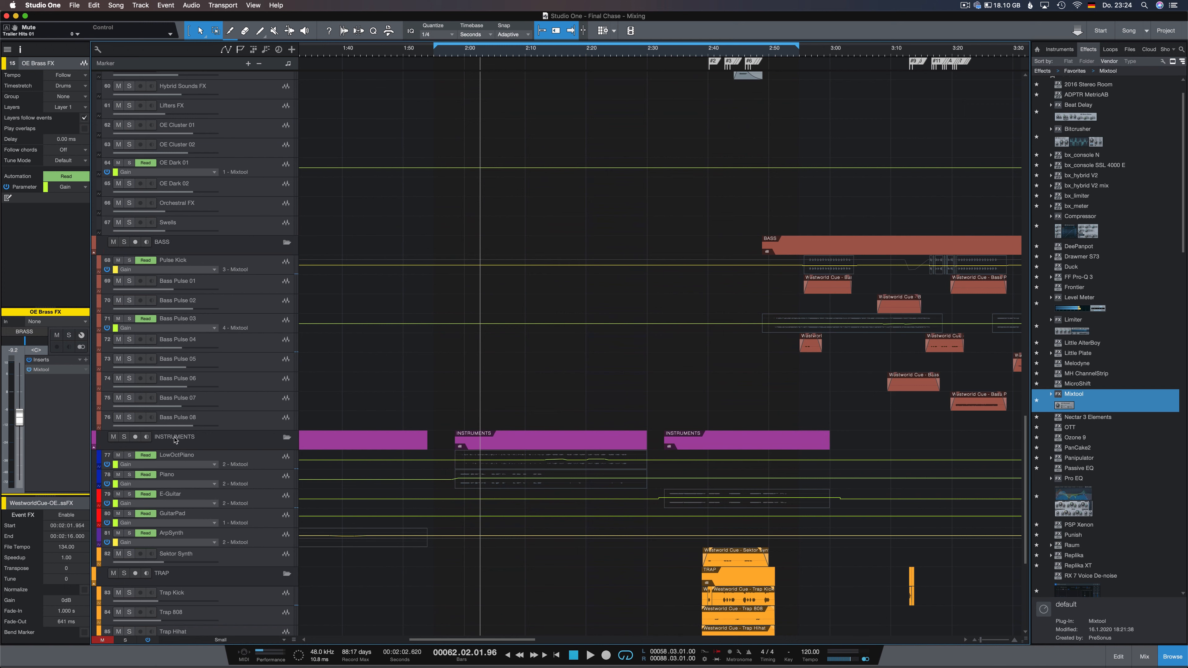
pyautogui.click(124, 437)
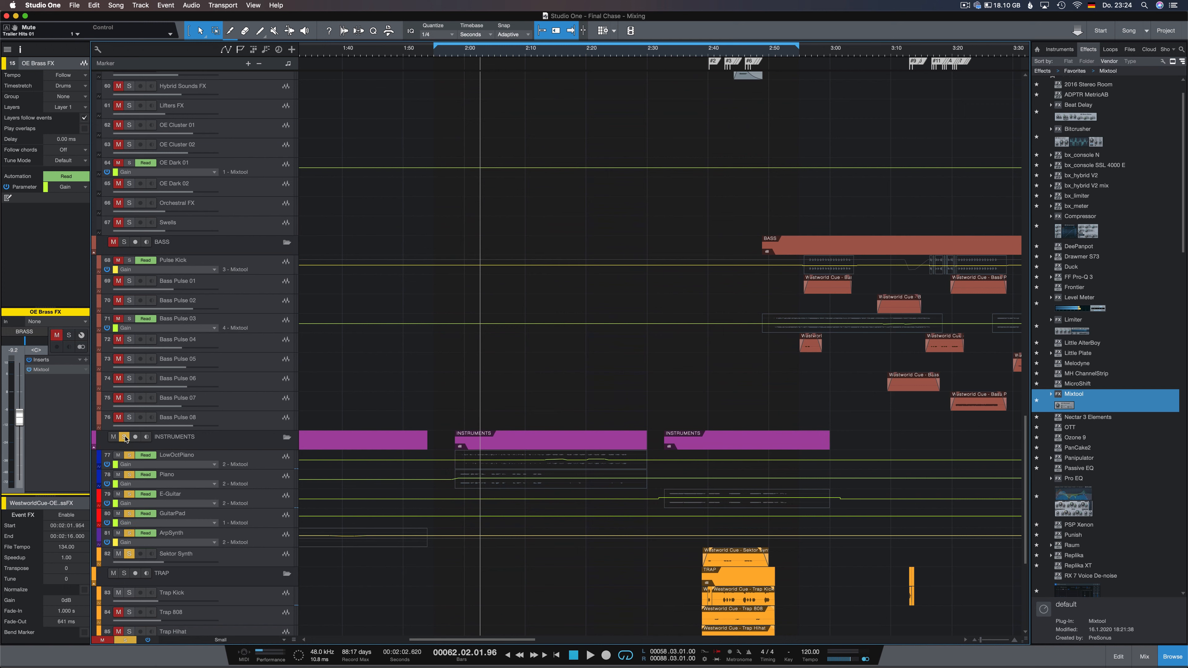
pyautogui.press('KP_Subtract')
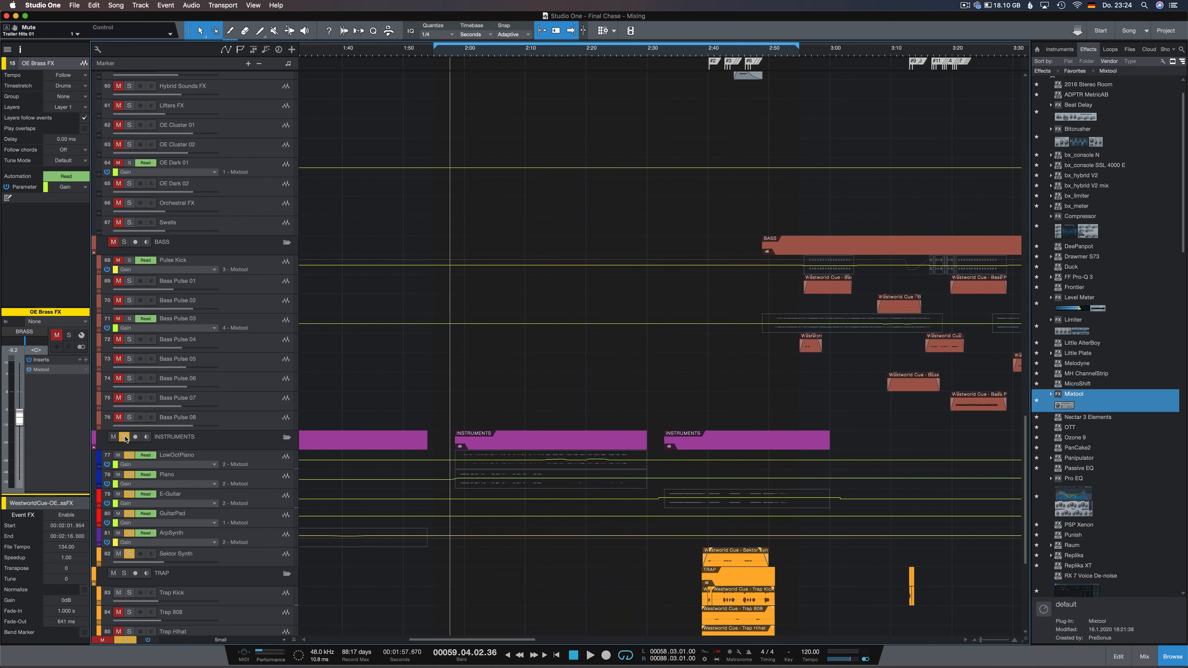
pyautogui.press('space')
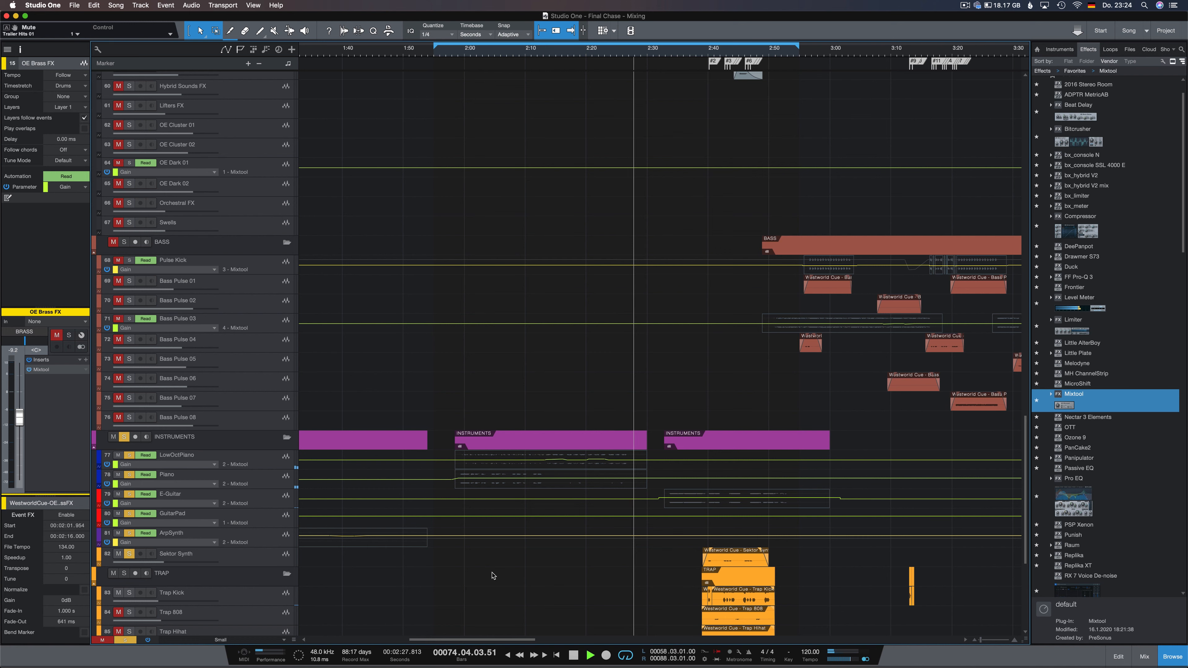
pyautogui.press('space')
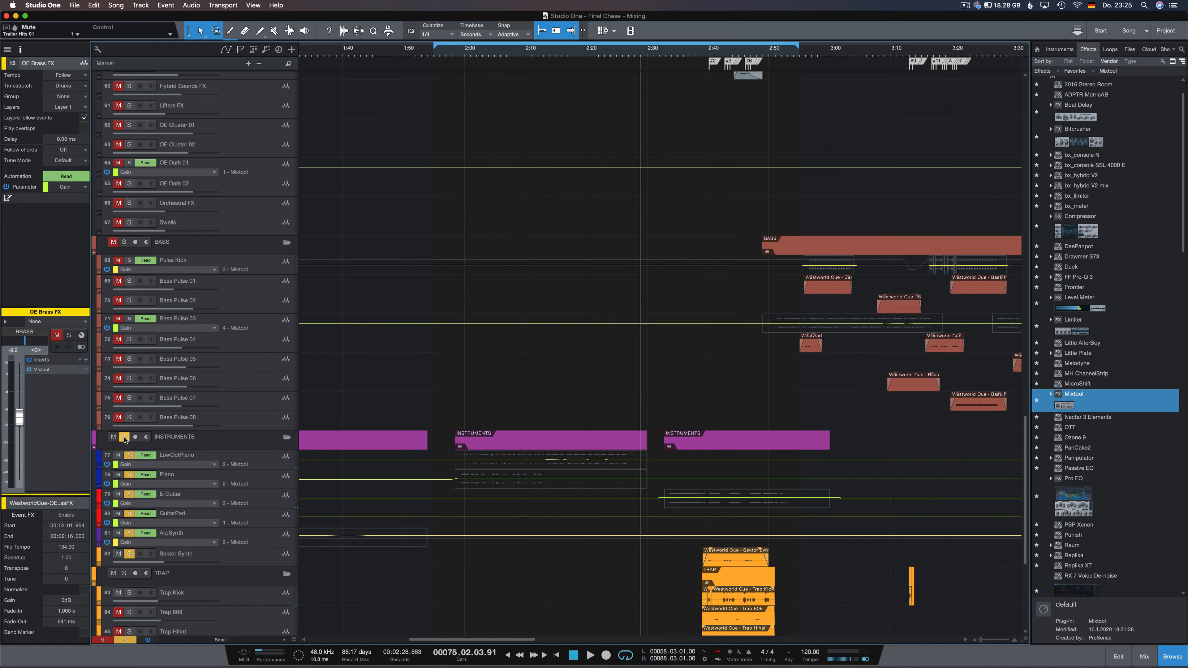
pyautogui.click(124, 437)
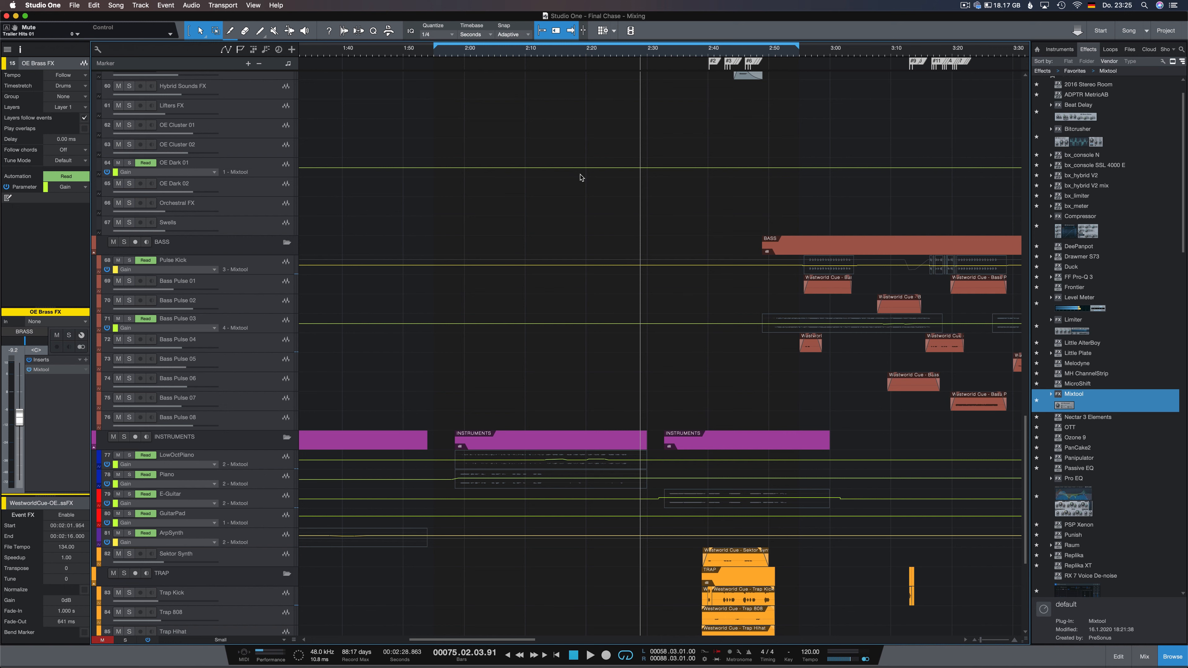
# Audition the INSTRUMENTS folder in solo again from 2:16 to about 2:20, and turn its solo off
pyautogui.click(574, 53)
pyautogui.moveTo(570, 54); pyautogui.dragTo(562, 53)
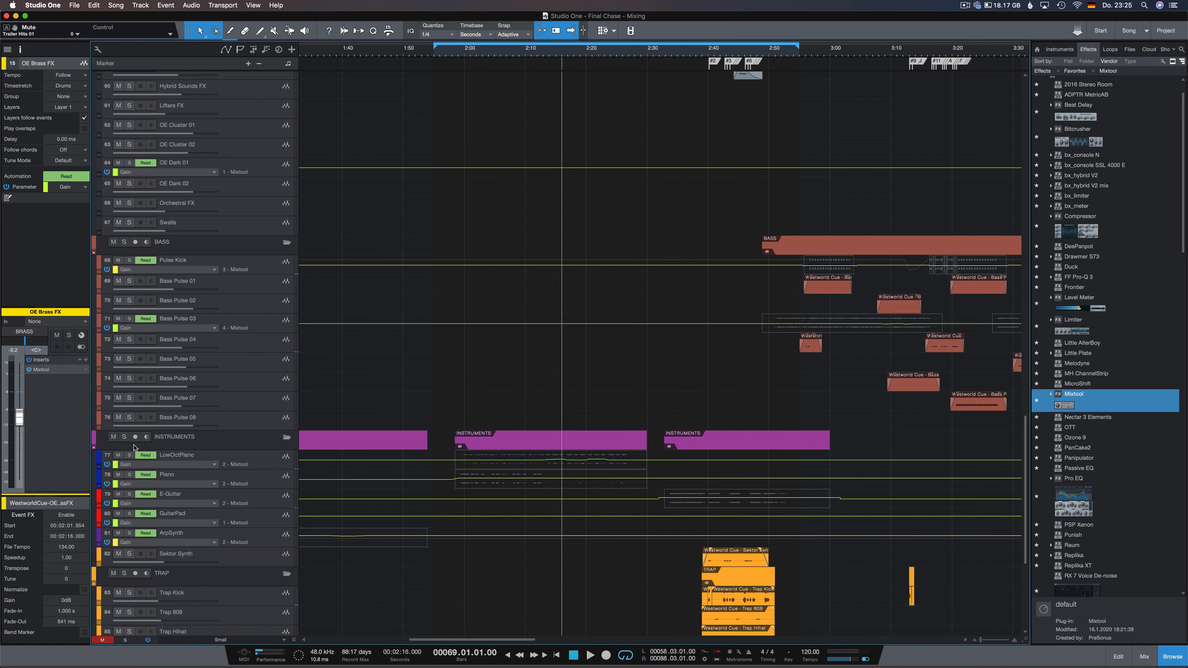
pyautogui.click(125, 436)
pyautogui.press('space')
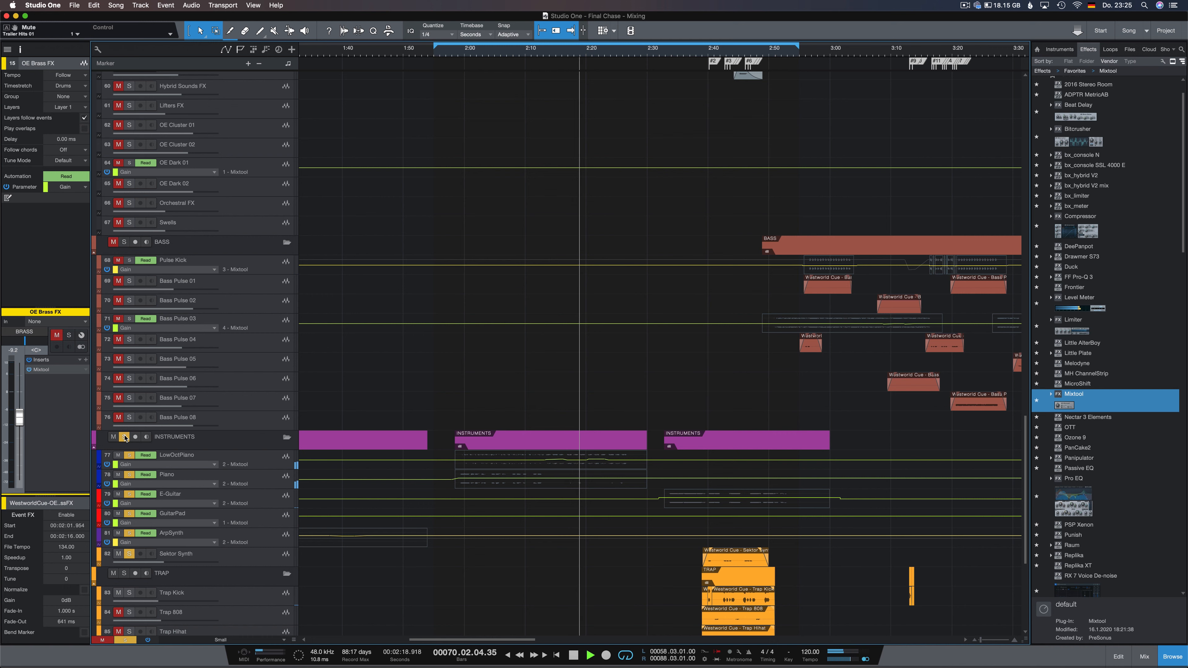
pyautogui.press('space')
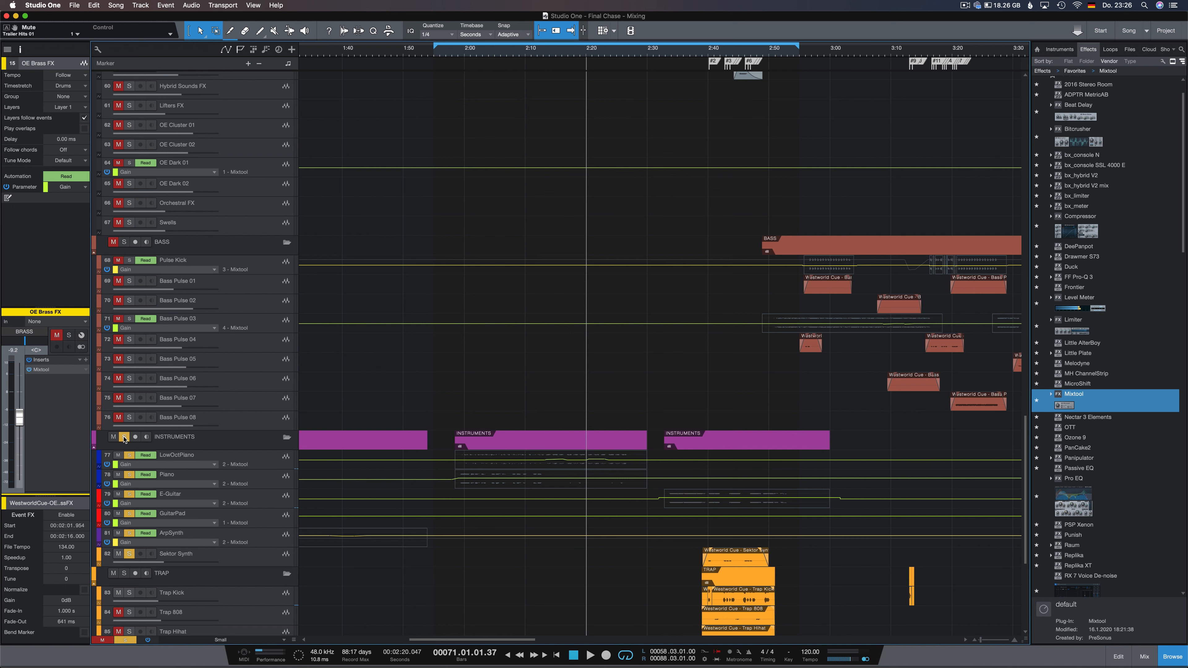
pyautogui.click(124, 437)
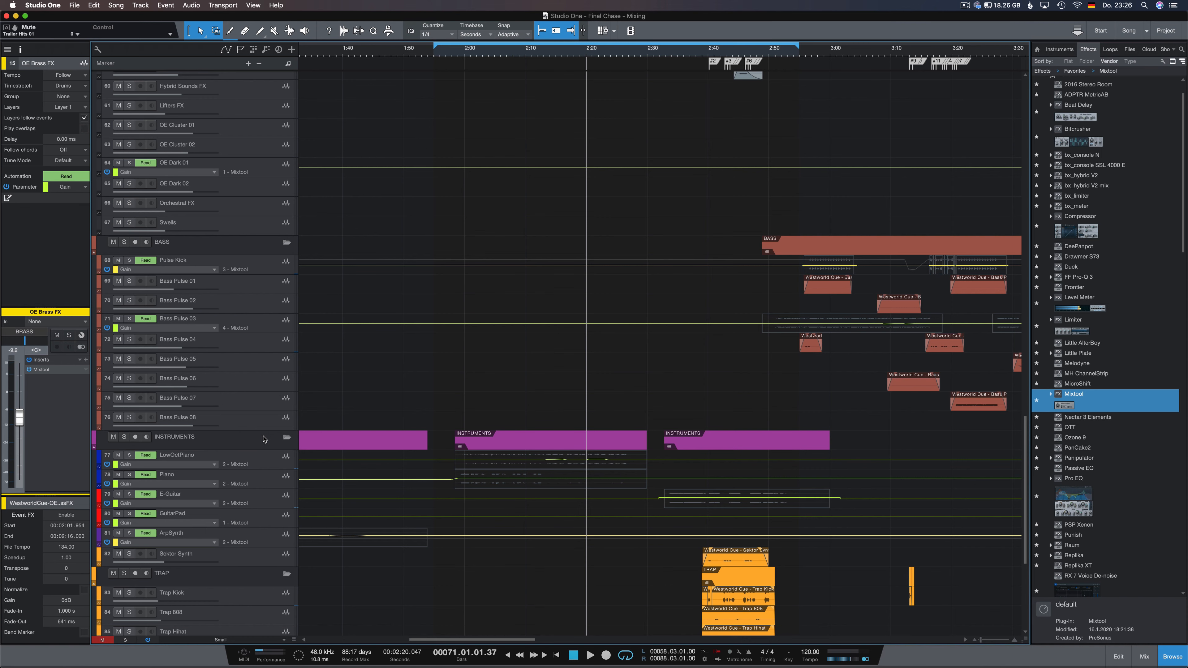
# Solo the Final Chase V4 reference track, audition it up to about 2:29, and turn its solo off
pyautogui.press('w')
pyautogui.hotkey('shift', 'w')
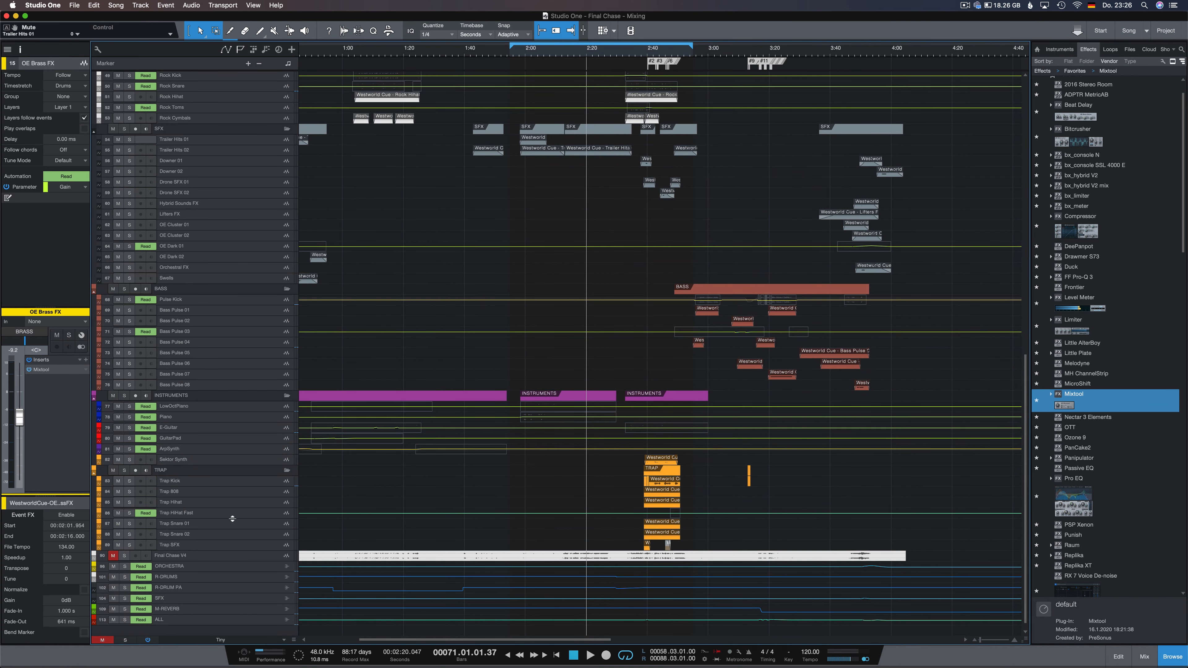
pyautogui.click(124, 555)
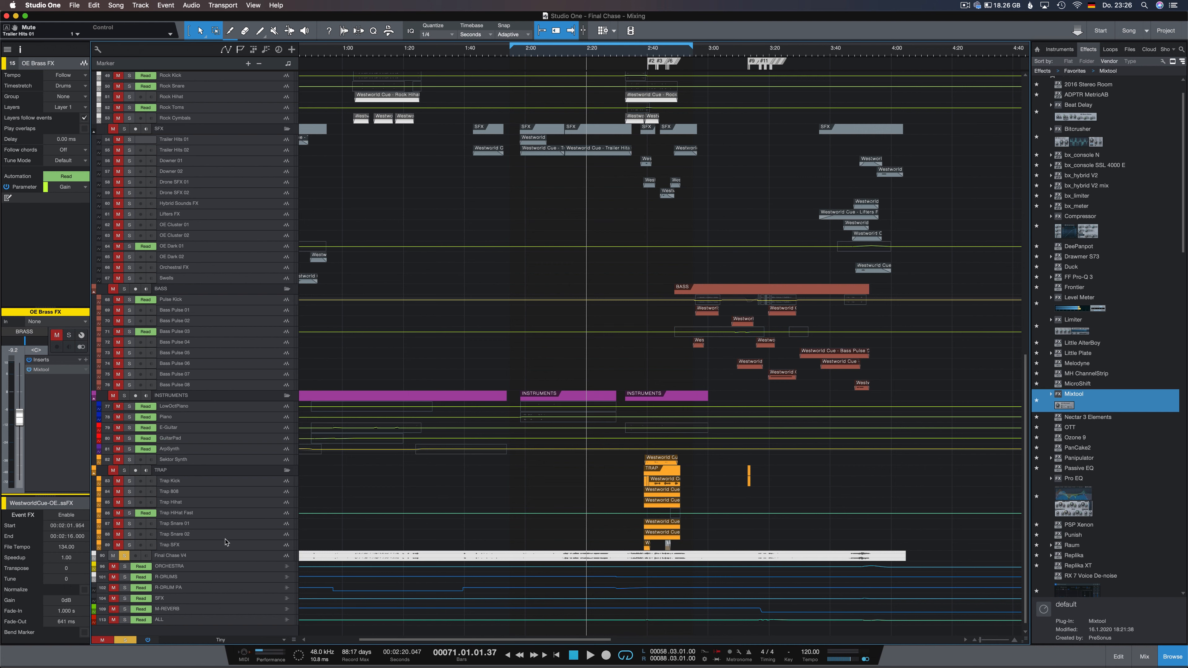
pyautogui.click(572, 203)
pyautogui.press('space')
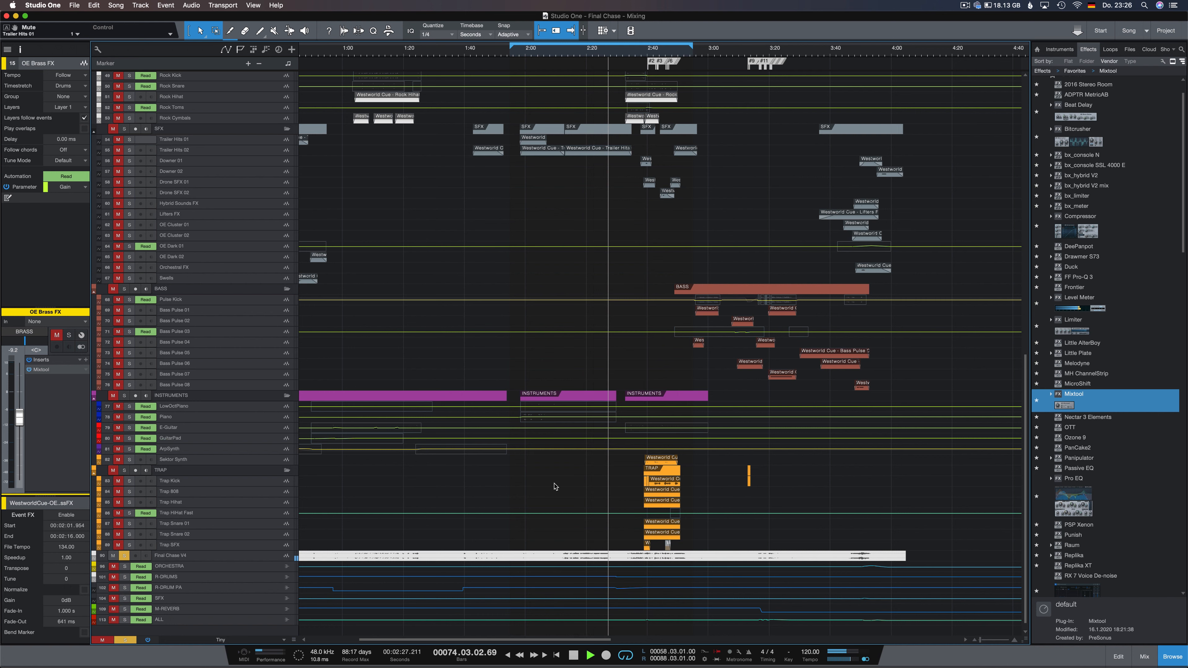
pyautogui.press('space')
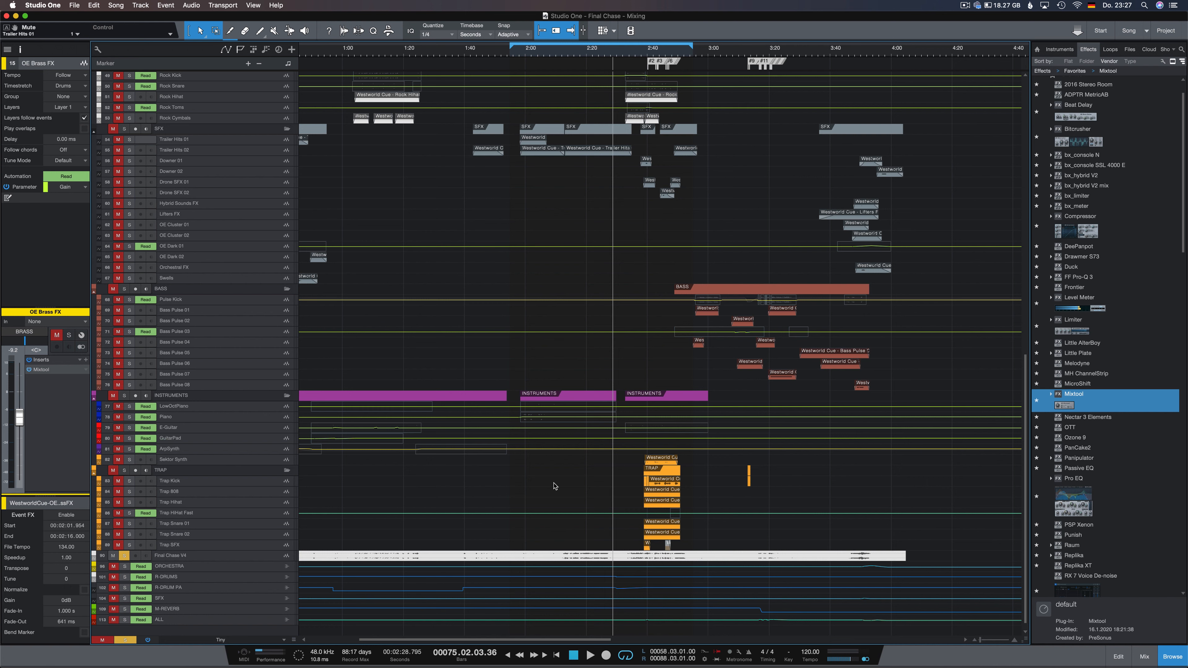
pyautogui.click(125, 556)
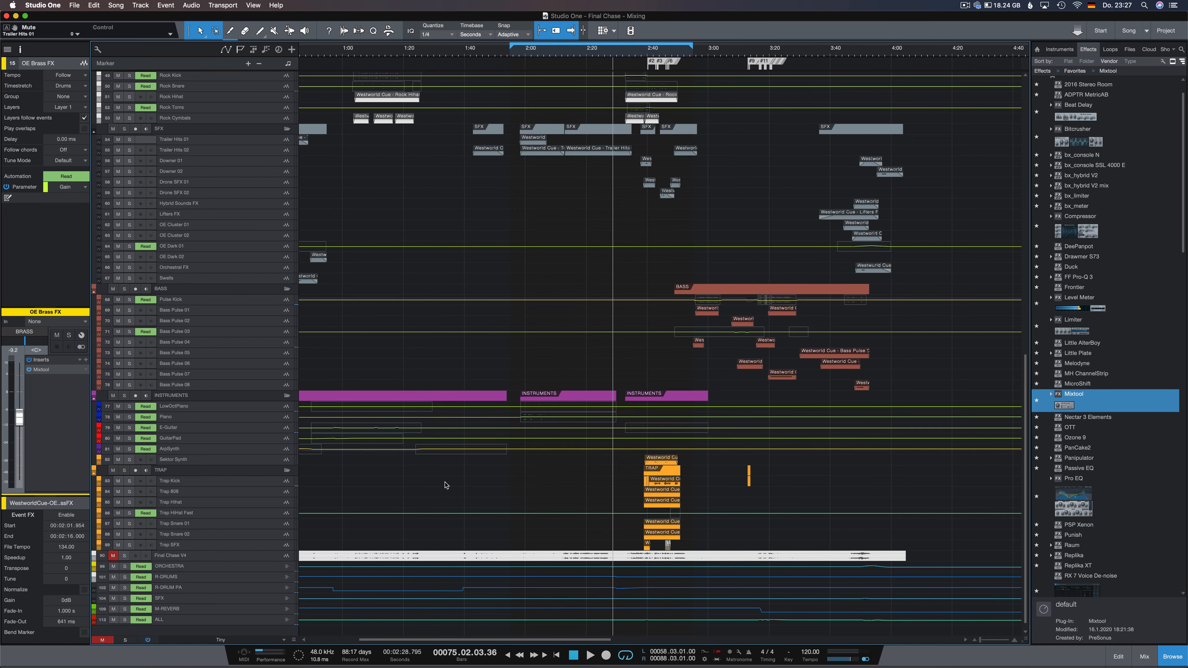
pyautogui.scroll(5, 472, 483)
pyautogui.scroll(10, 476, 482)
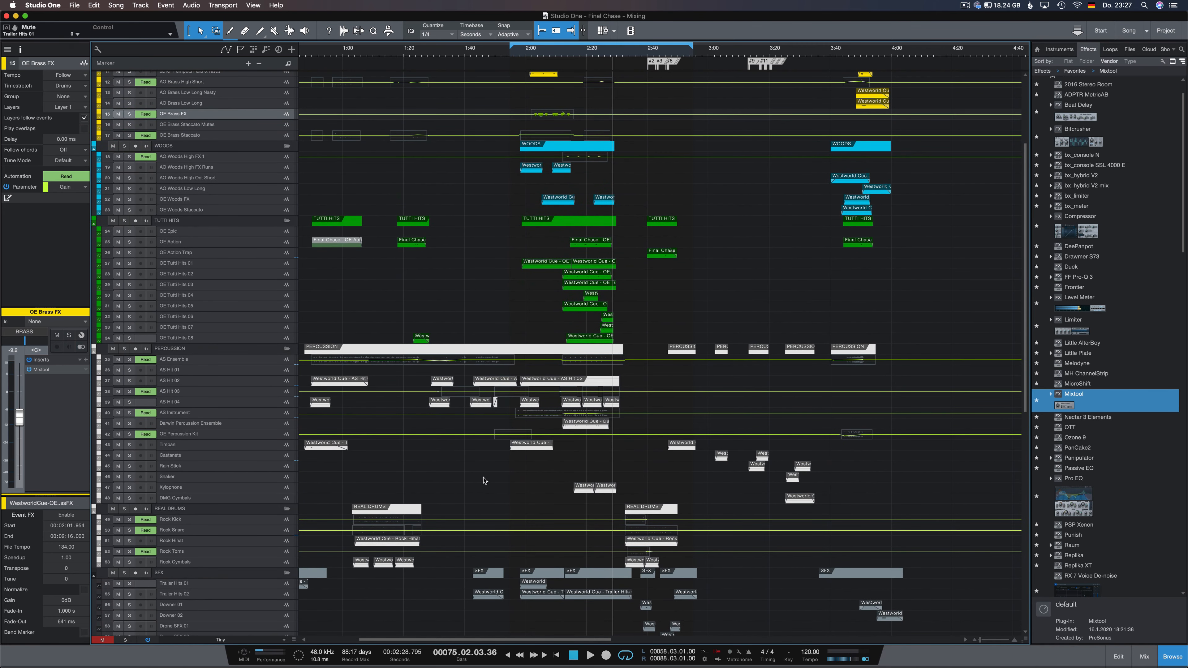
pyautogui.scroll(-14, 490, 479)
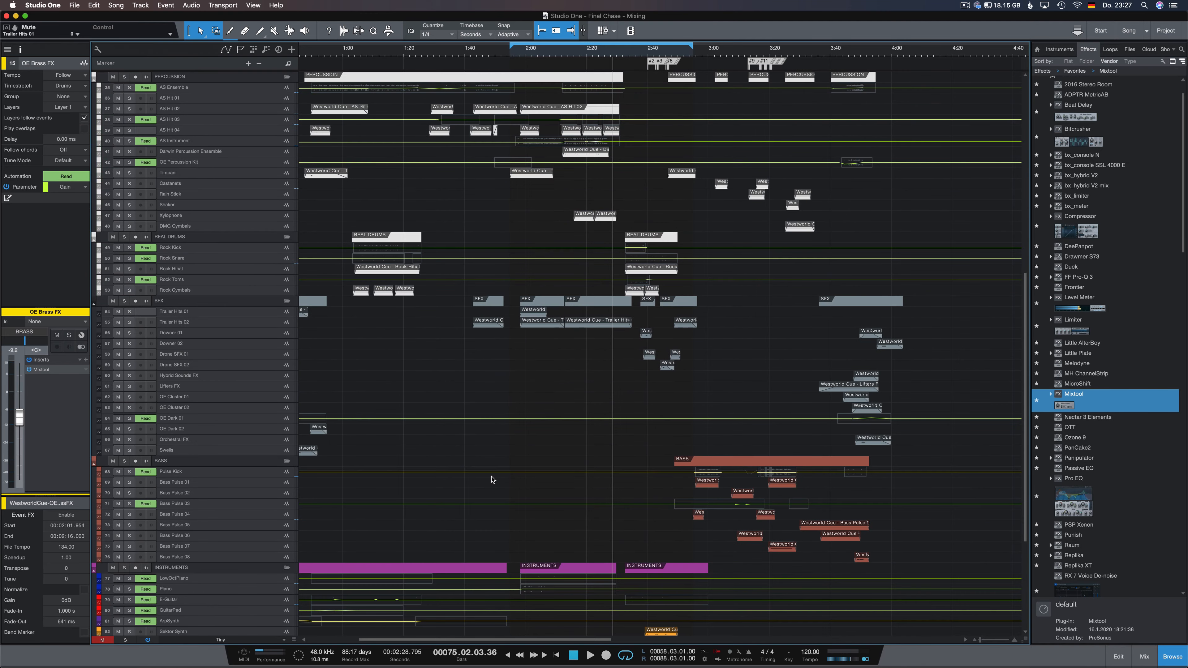
pyautogui.press('e')
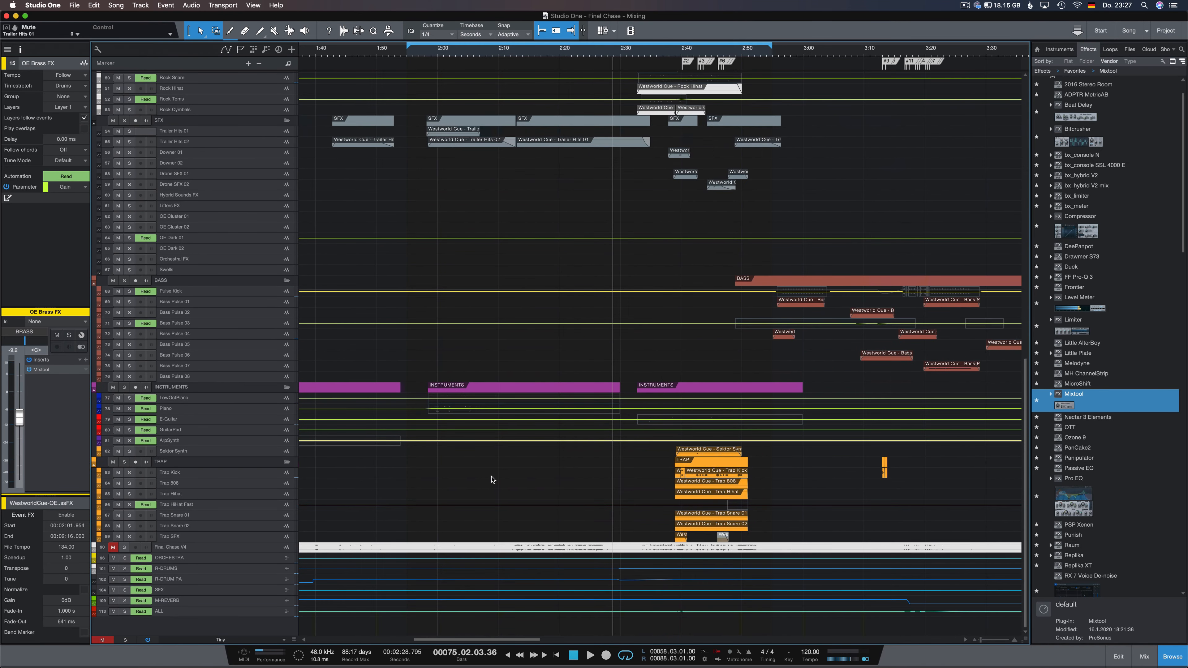
pyautogui.hscroll(3, 492, 480)
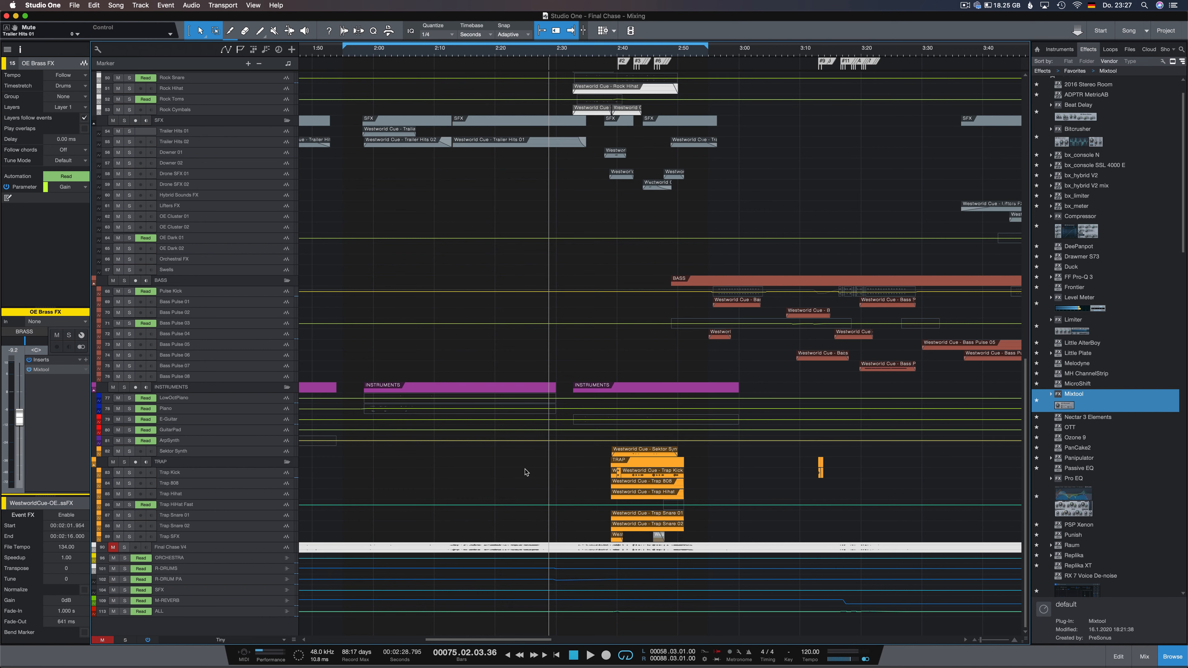
# Open the mixer and examine the inserts and sends of all channels from STRINGS and BRASS through PERCUSSION, SFX and BASS to TRAP BEAT
pyautogui.press('F3')
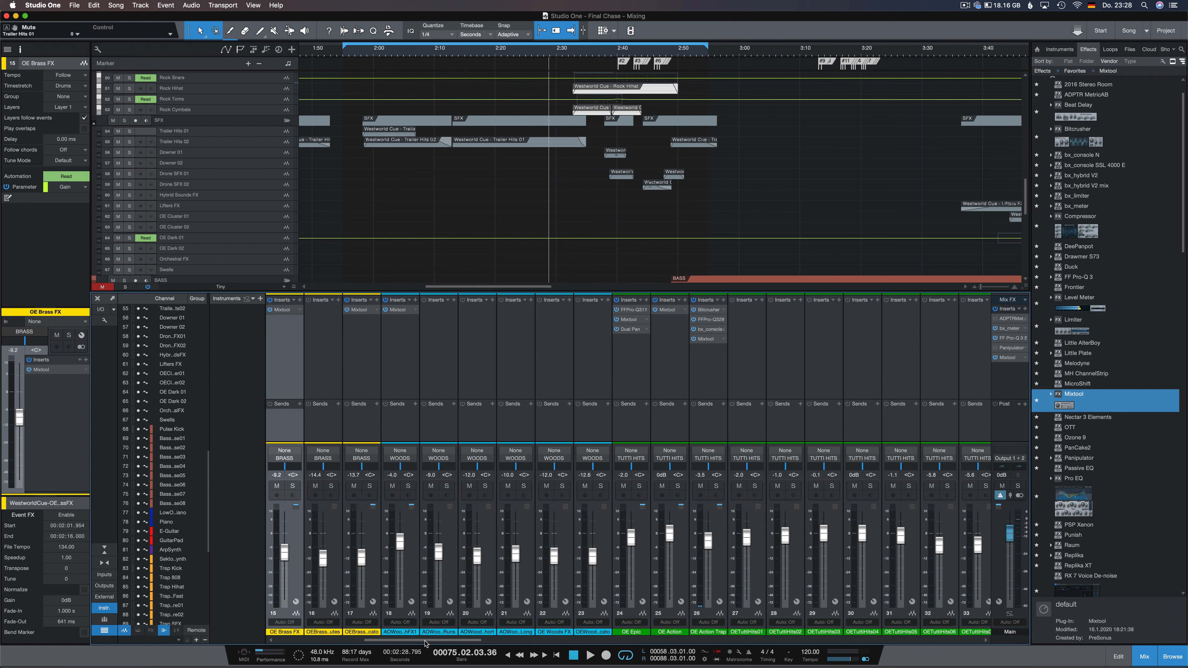
pyautogui.moveTo(425, 640); pyautogui.dragTo(324, 640)
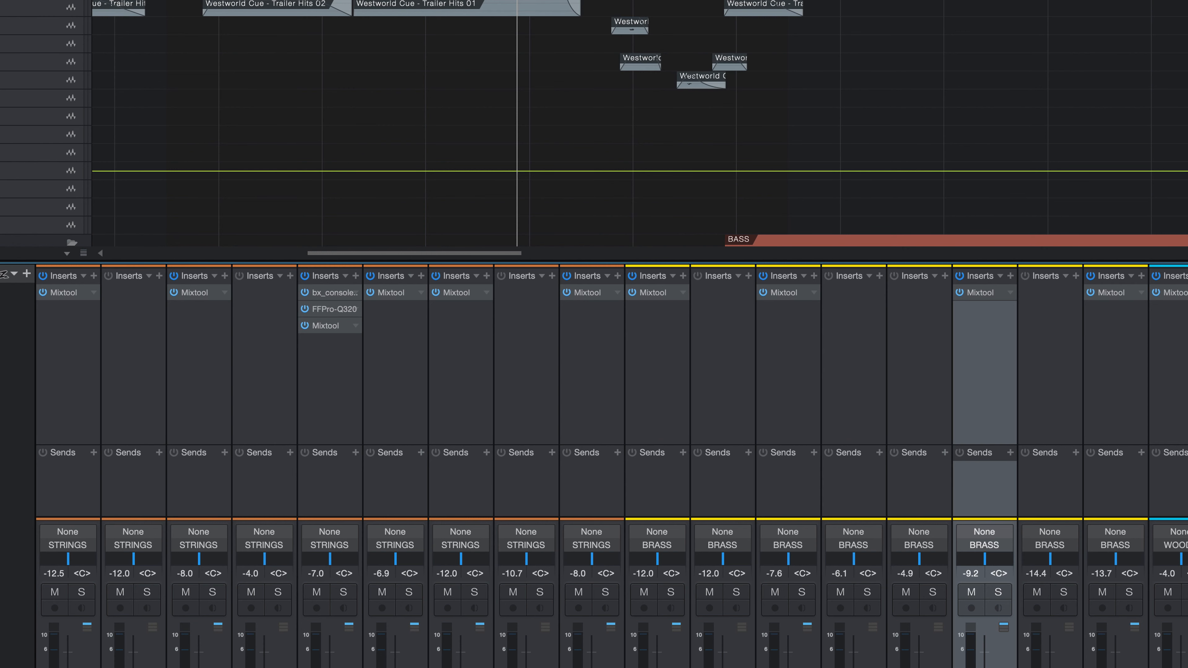
pyautogui.hscroll(10, 611, 466)
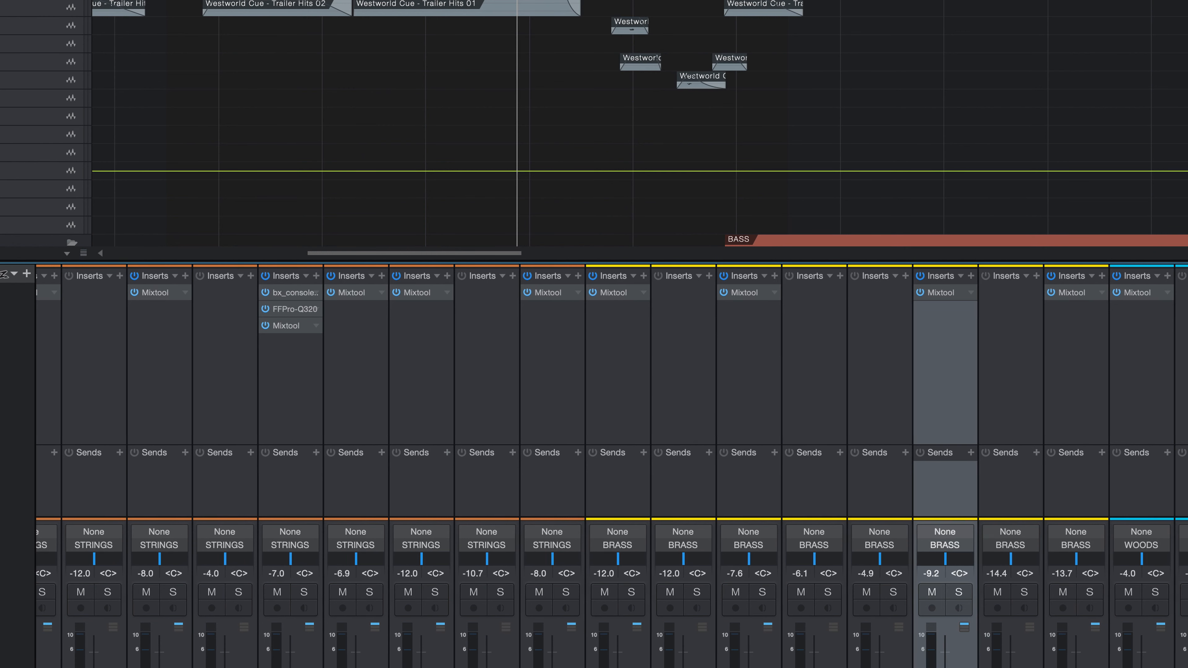
pyautogui.hscroll(10, 611, 466)
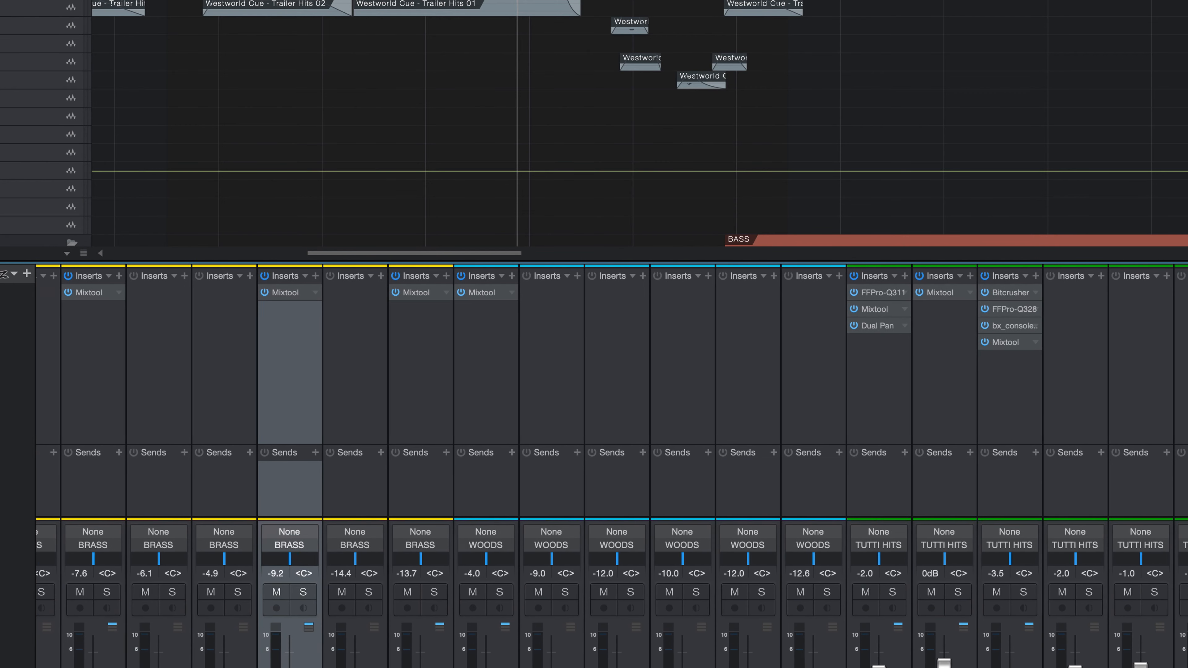
pyautogui.hscroll(10, 611, 466)
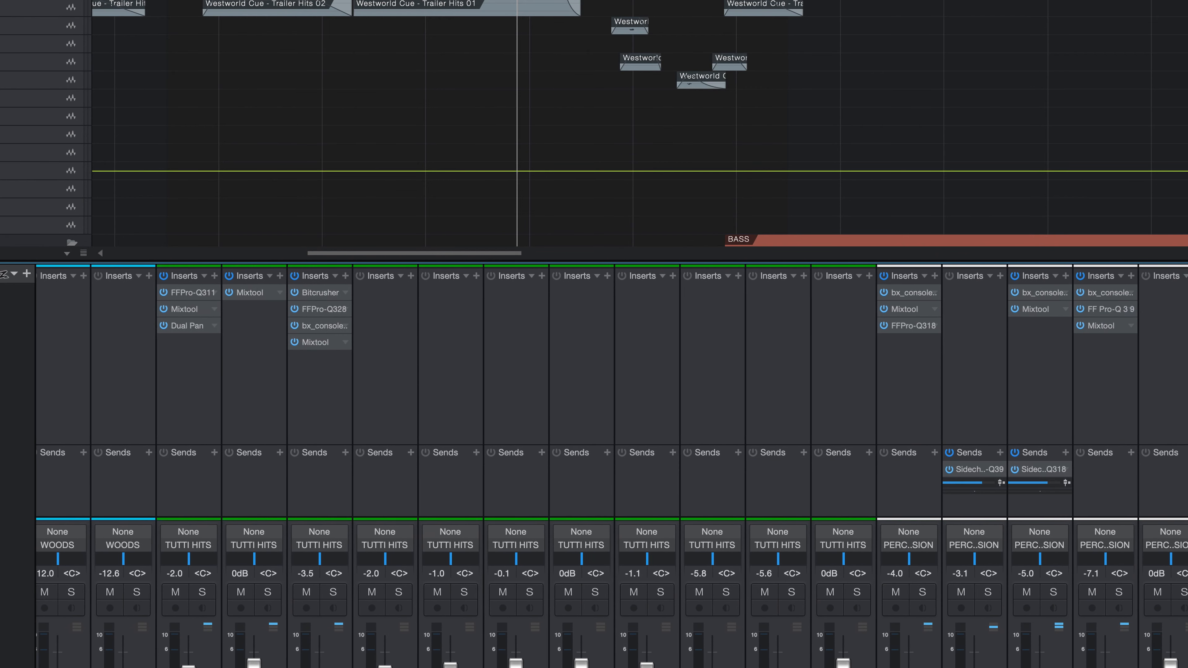
pyautogui.hscroll(10, 611, 467)
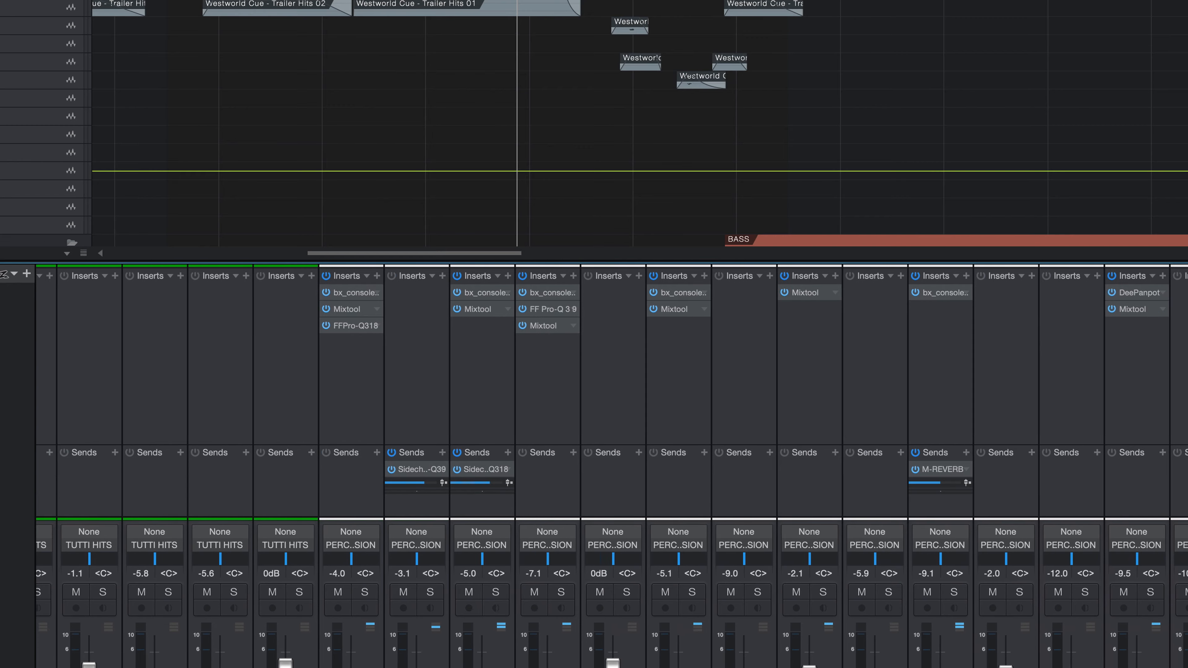
pyautogui.hscroll(4, 611, 466)
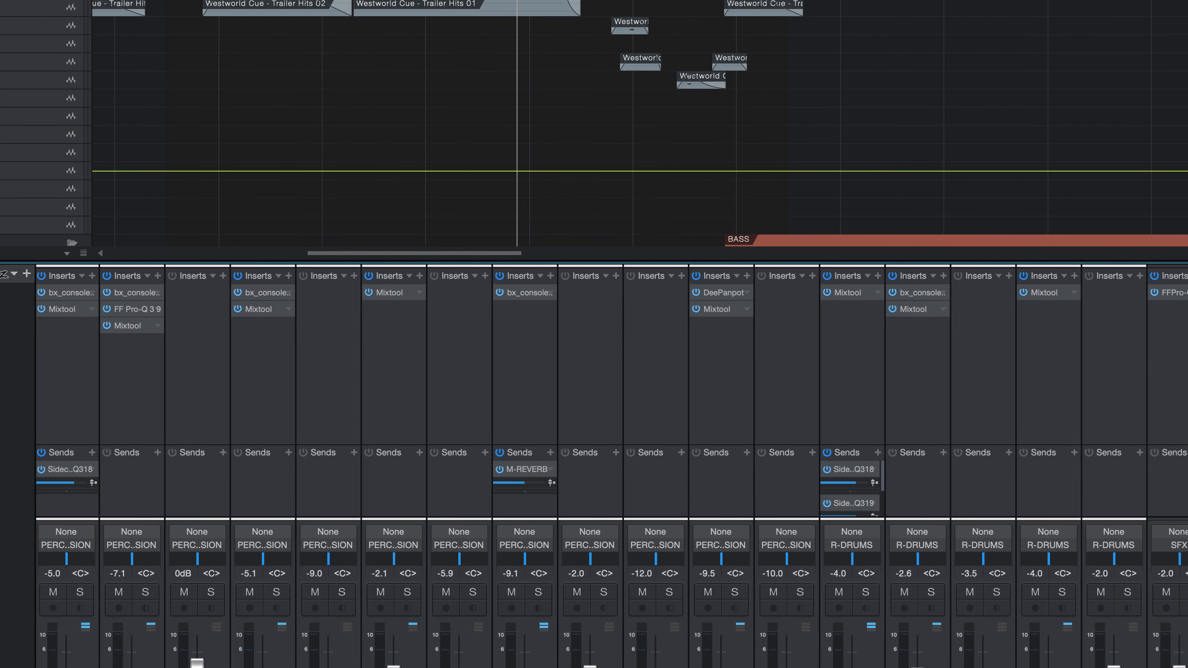
pyautogui.hscroll(9, 612, 466)
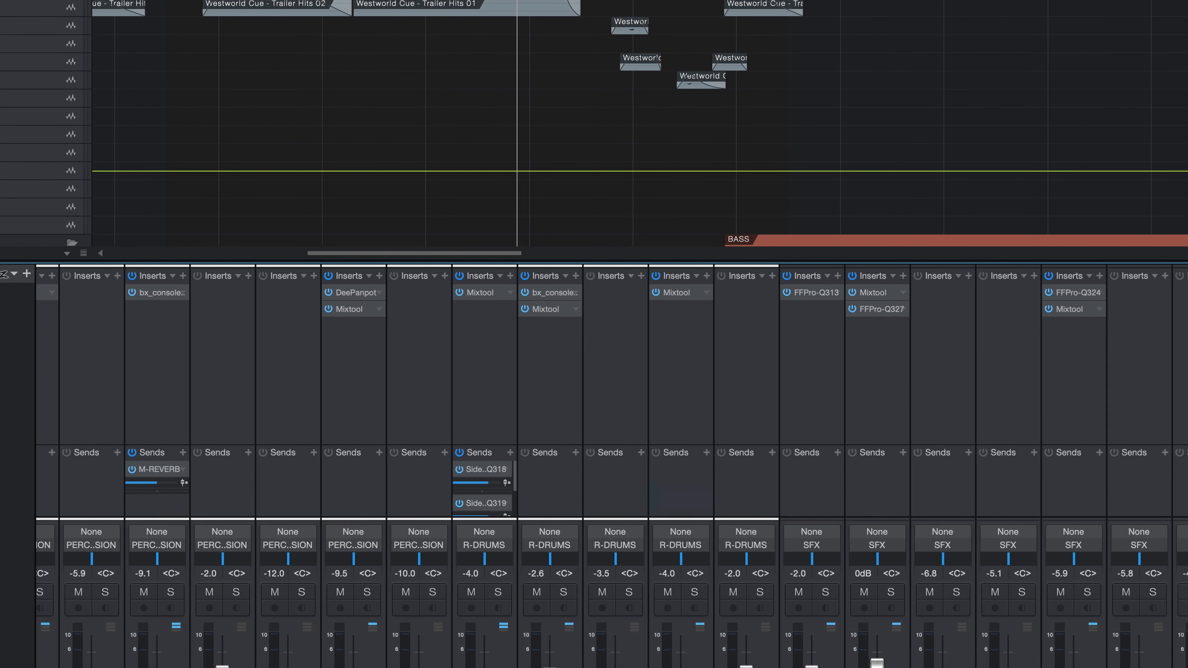
pyautogui.hscroll(5, 611, 466)
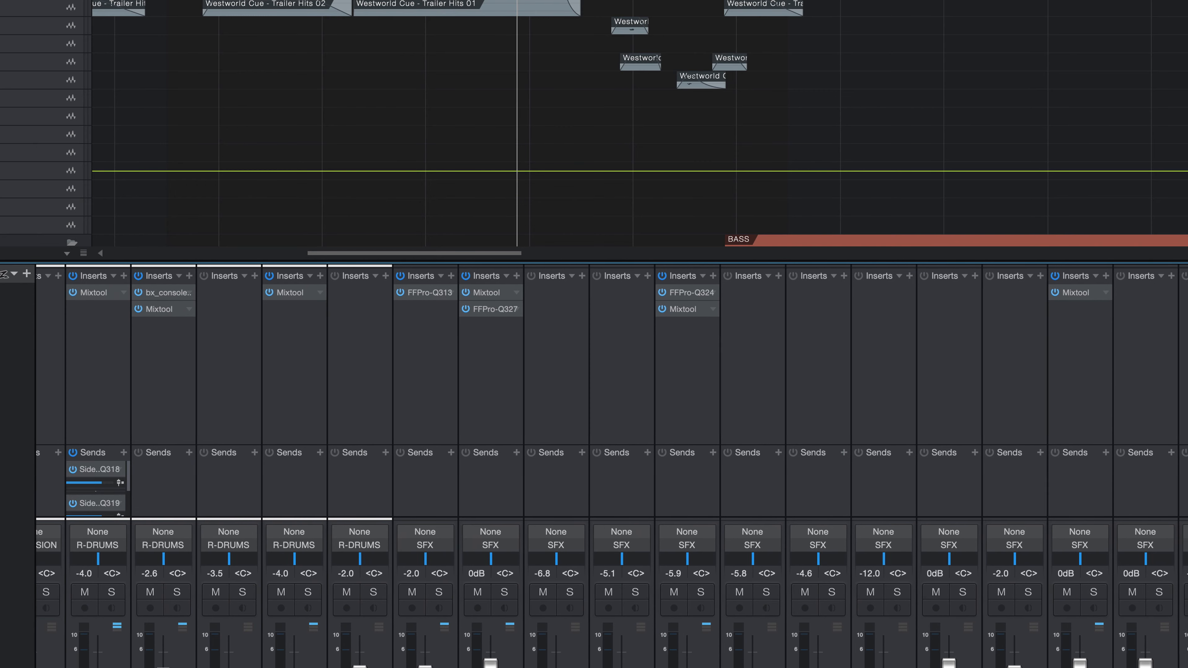
pyautogui.hscroll(7, 611, 466)
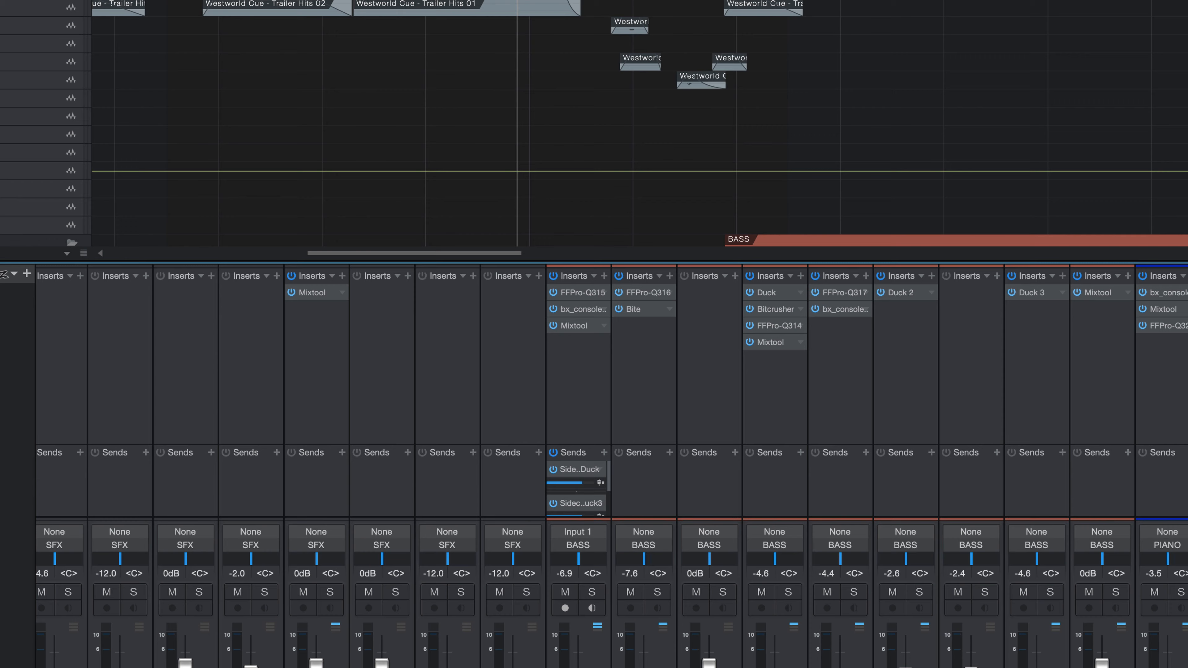
pyautogui.hscroll(-1, 611, 466)
pyautogui.hscroll(5, 611, 466)
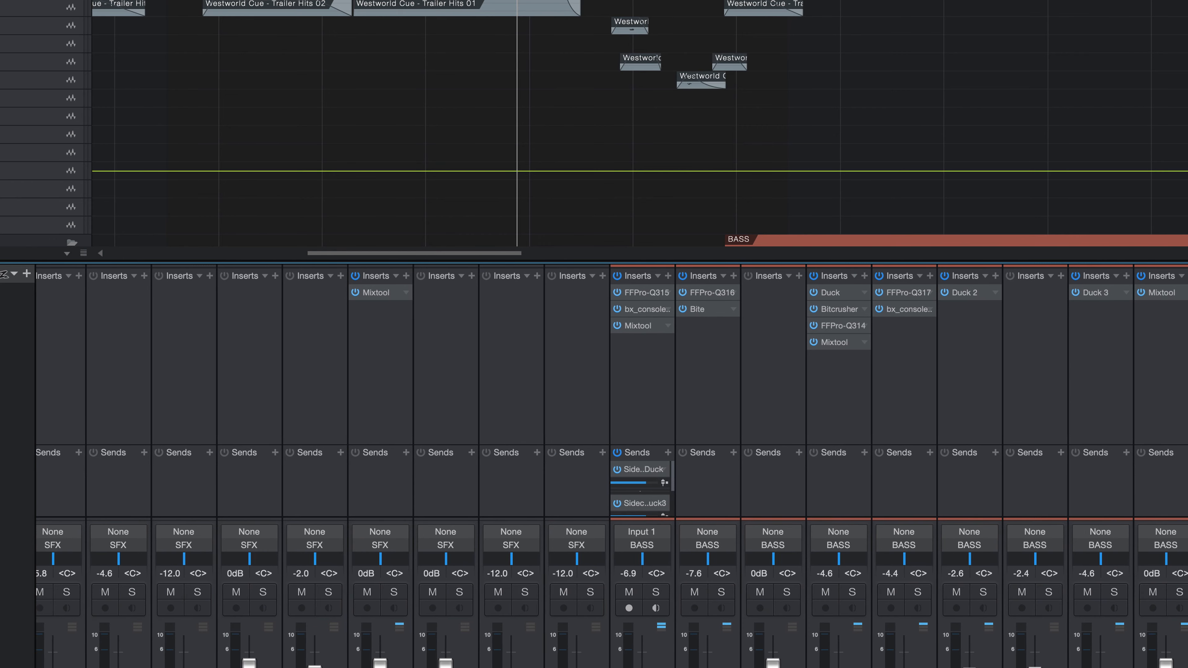
pyautogui.hscroll(7, 612, 466)
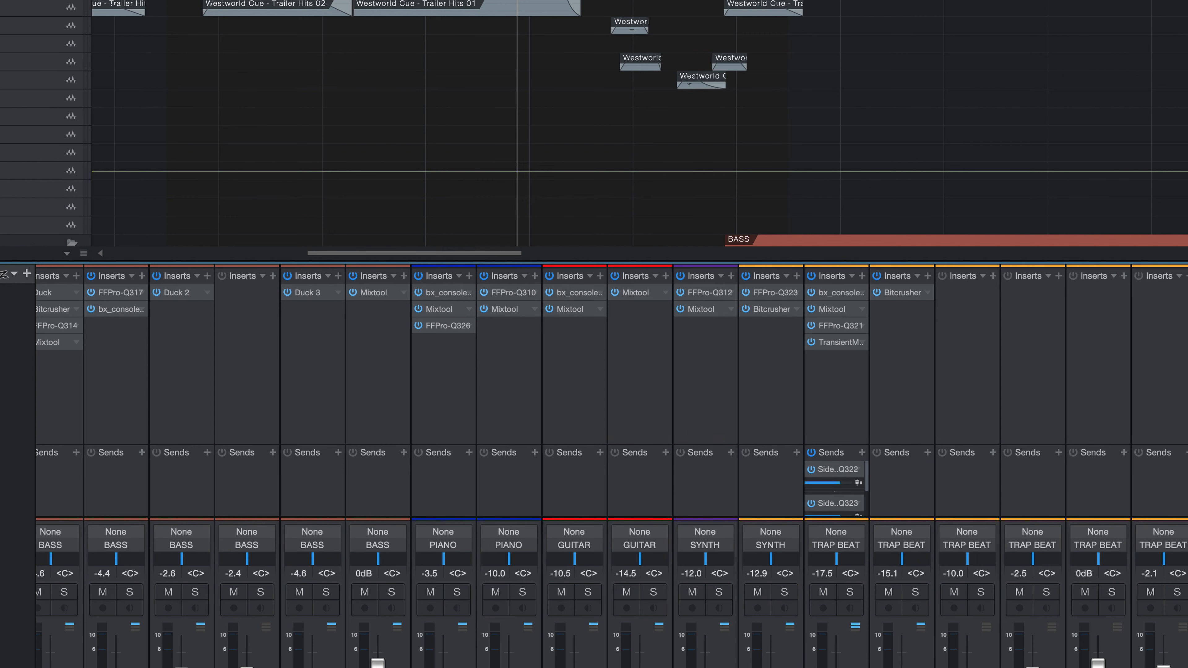
# Lower the fader of the AS Ensemble percussion channel to about -5.4 dB
pyautogui.hscroll(12, 611, 466)
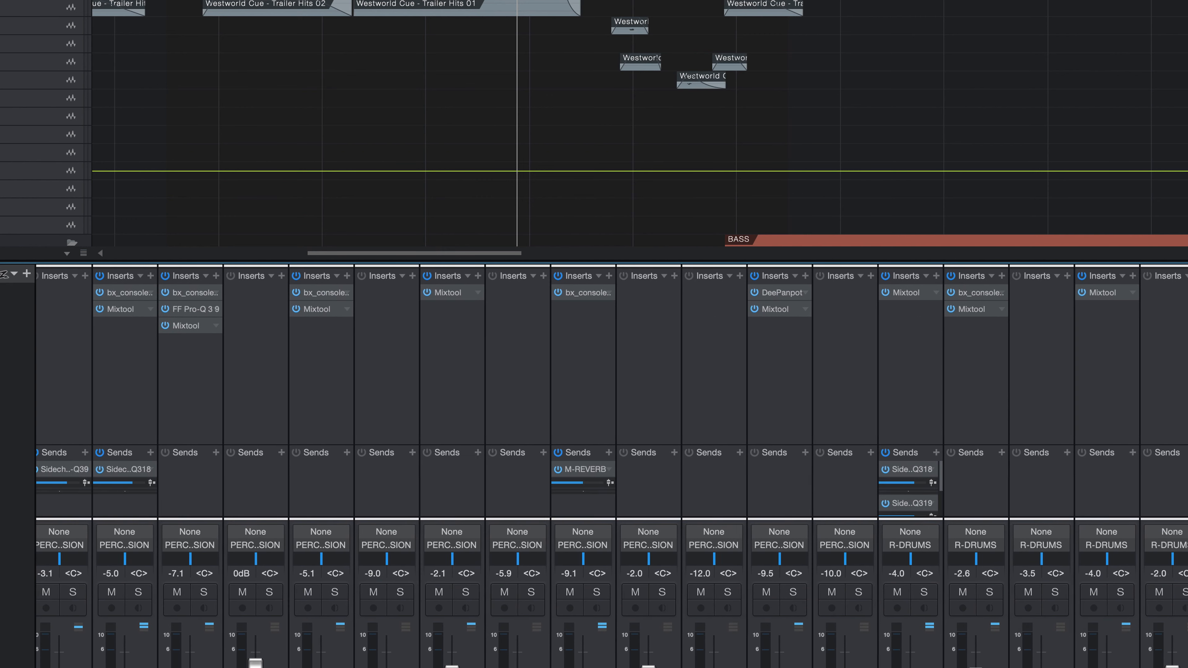
pyautogui.hscroll(-10, 611, 466)
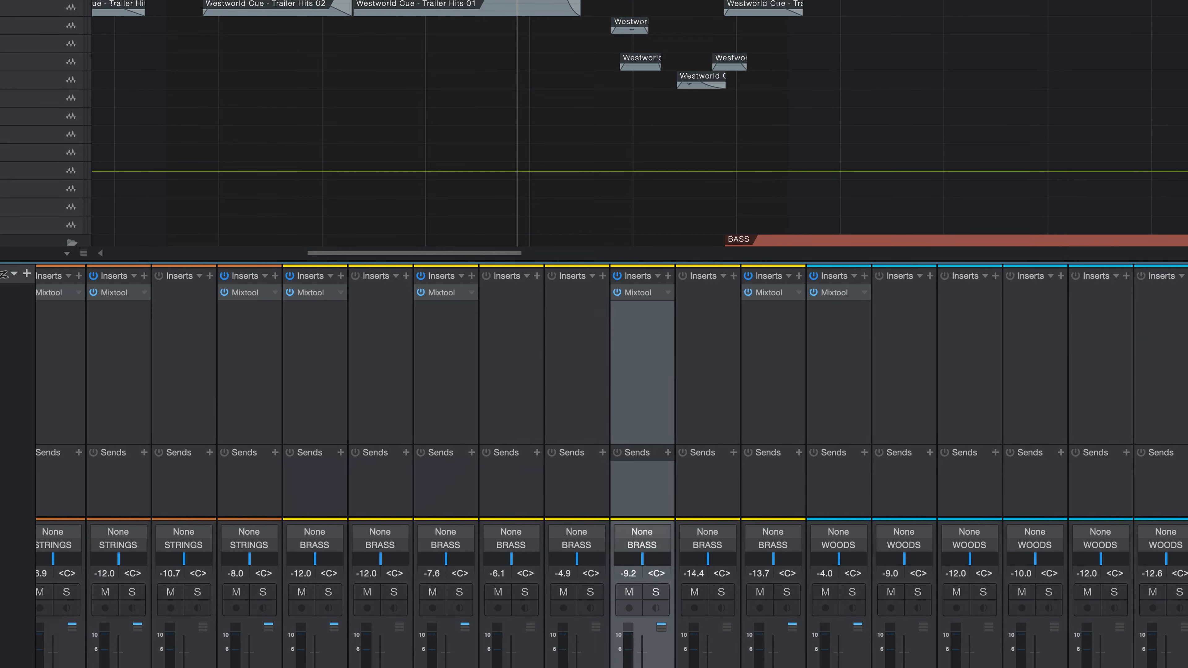
pyautogui.hscroll(10, 411, 411)
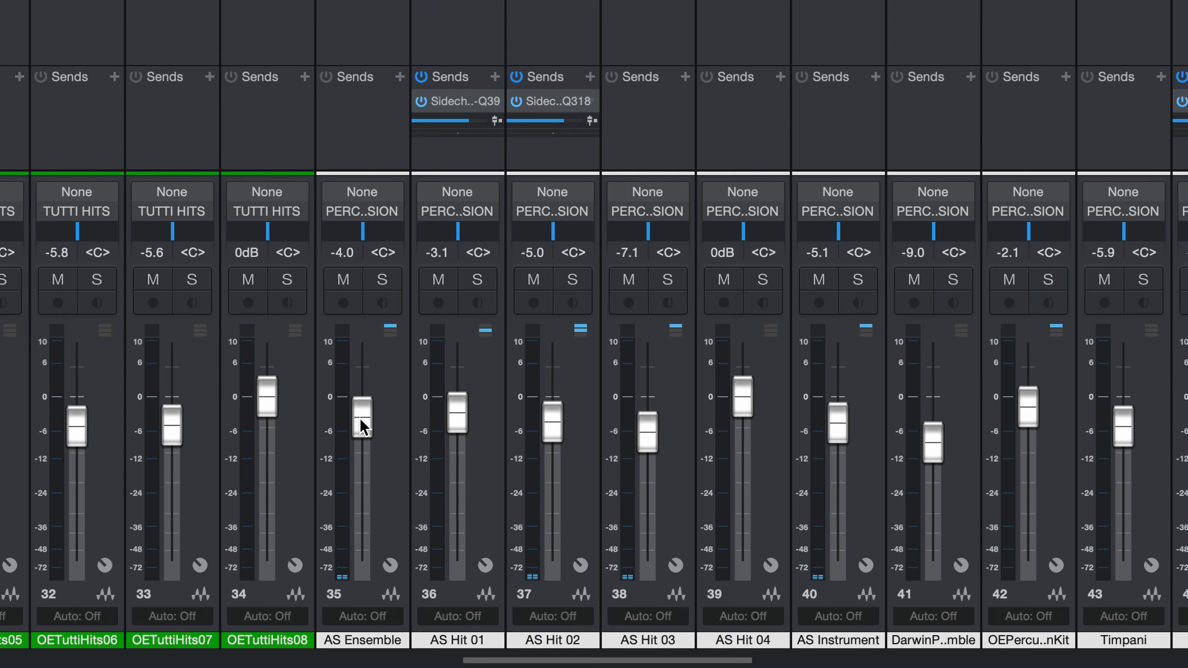
pyautogui.moveTo(424, 541); pyautogui.dragTo(427, 538)
pyautogui.moveTo(364, 407); pyautogui.dragTo(365, 440)
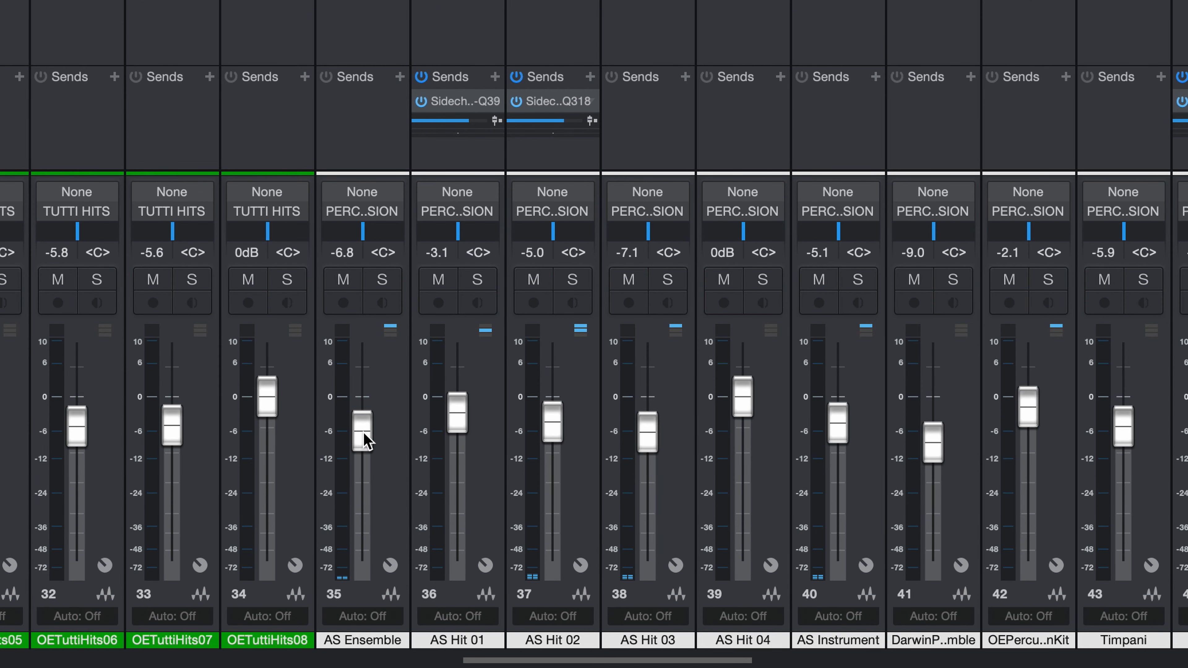
# Examine the song arrangement across all track groups, from the strings down to the bus automation lanes
pyautogui.scroll(2, 363, 430)
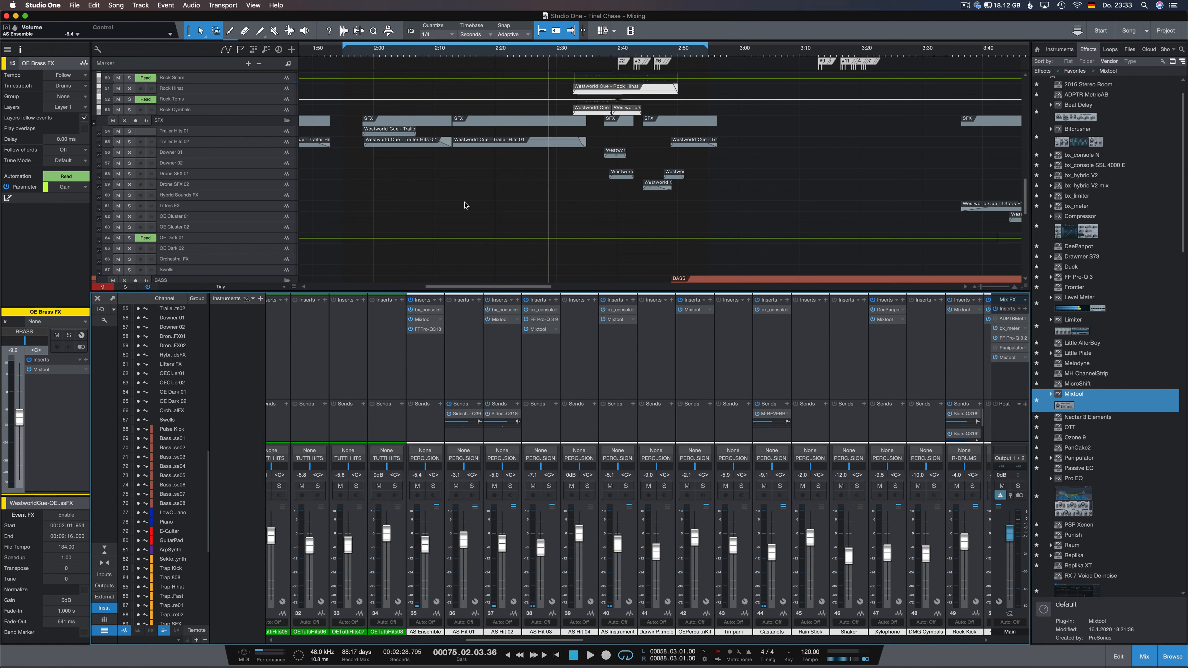
pyautogui.scroll(5, 465, 205)
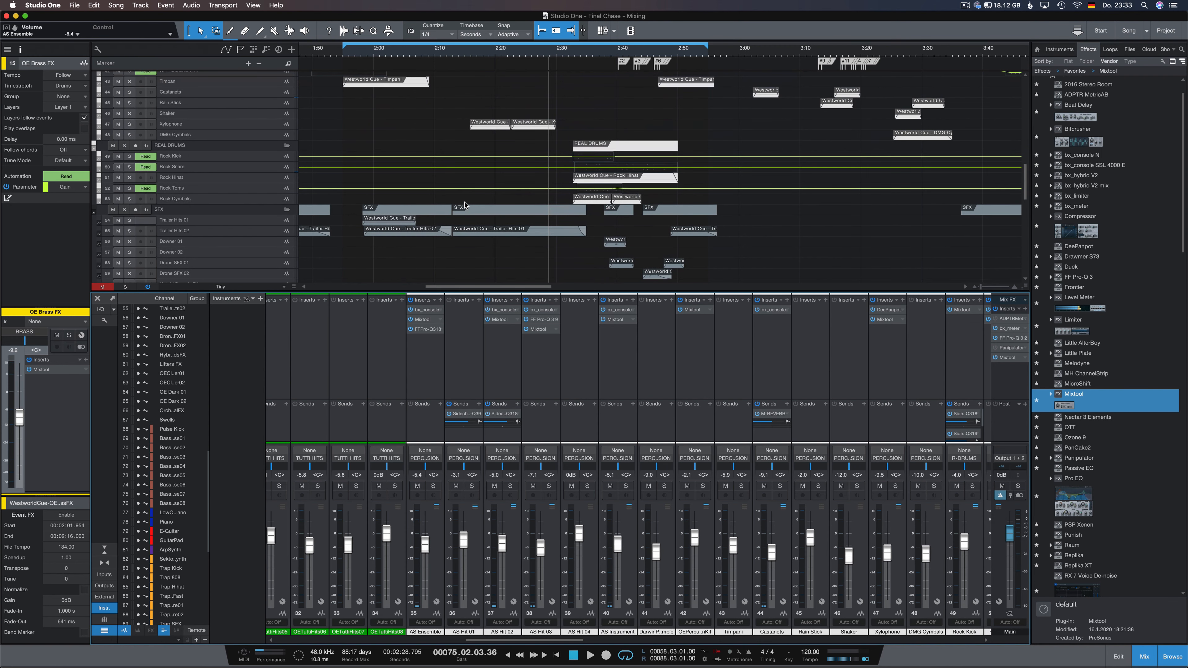
pyautogui.press('w')
pyautogui.hotkey('shift', 'w')
pyautogui.hotkey('shift', 'w')
pyautogui.hotkey('shift', 'w')
pyautogui.hotkey('shift', 'w')
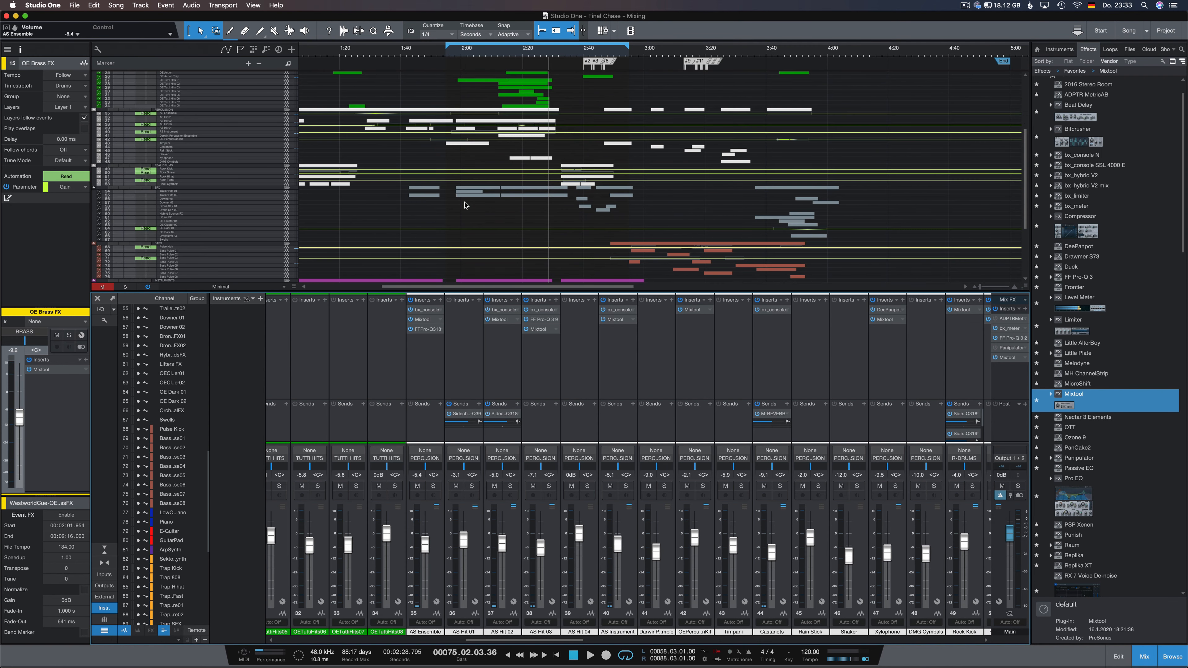
pyautogui.press('w')
pyautogui.scroll(4, 405, 209)
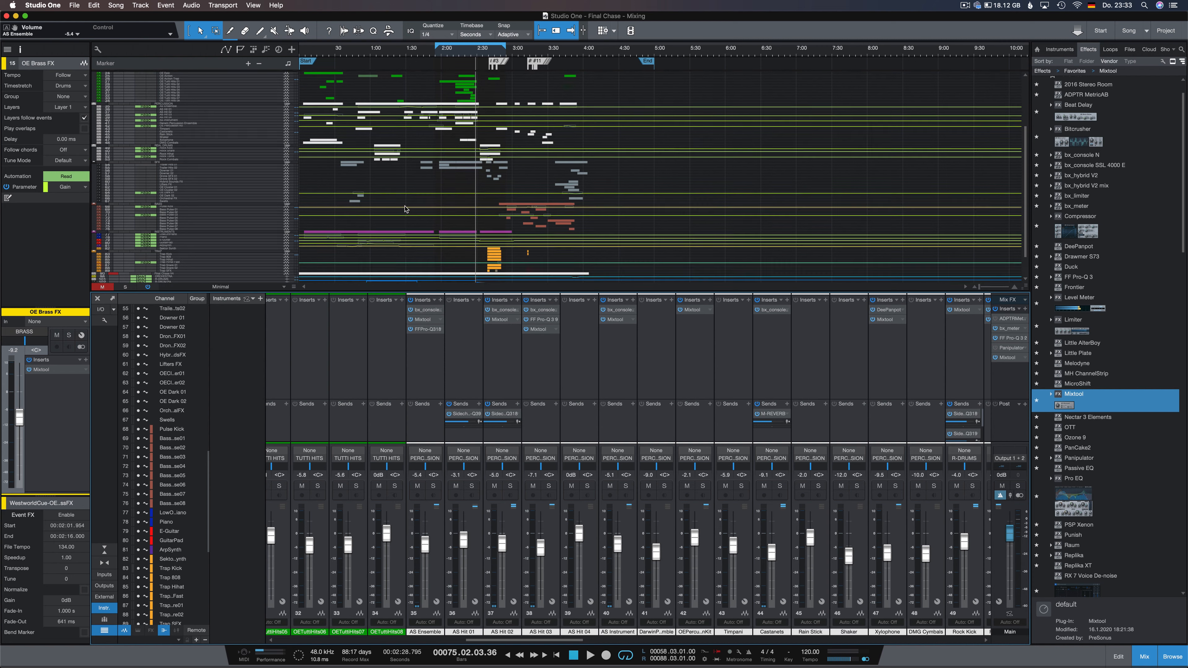
pyautogui.scroll(-4, 405, 209)
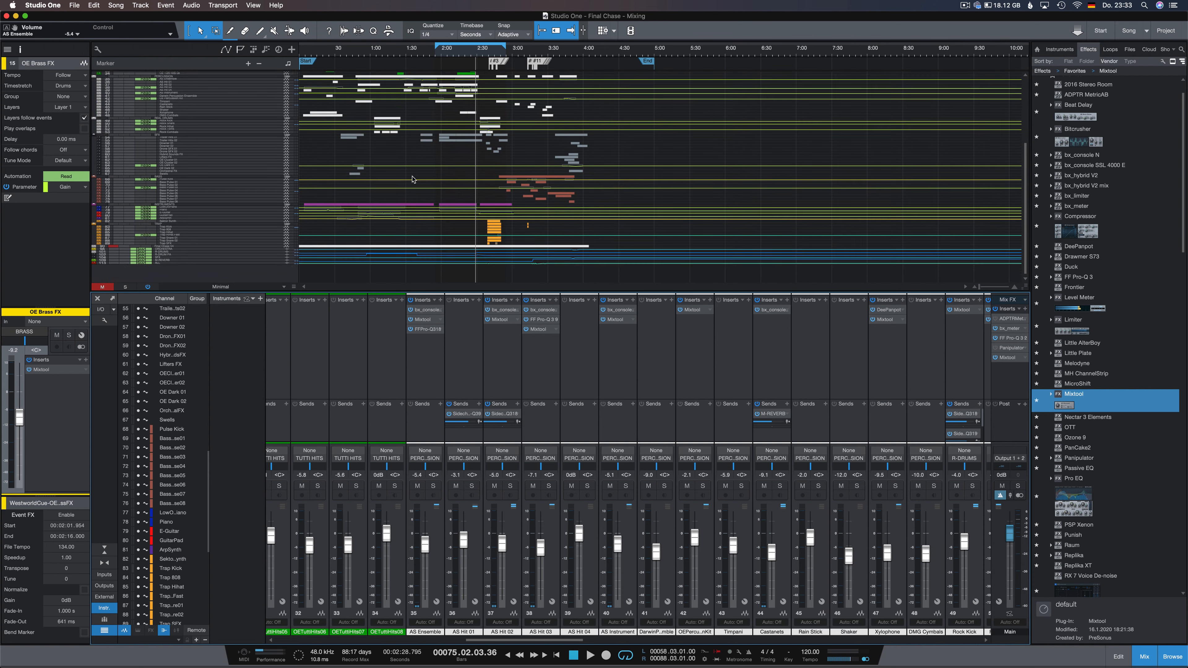
pyautogui.press('e')
pyautogui.hotkey('shift', 'e')
pyautogui.scroll(4, 398, 176)
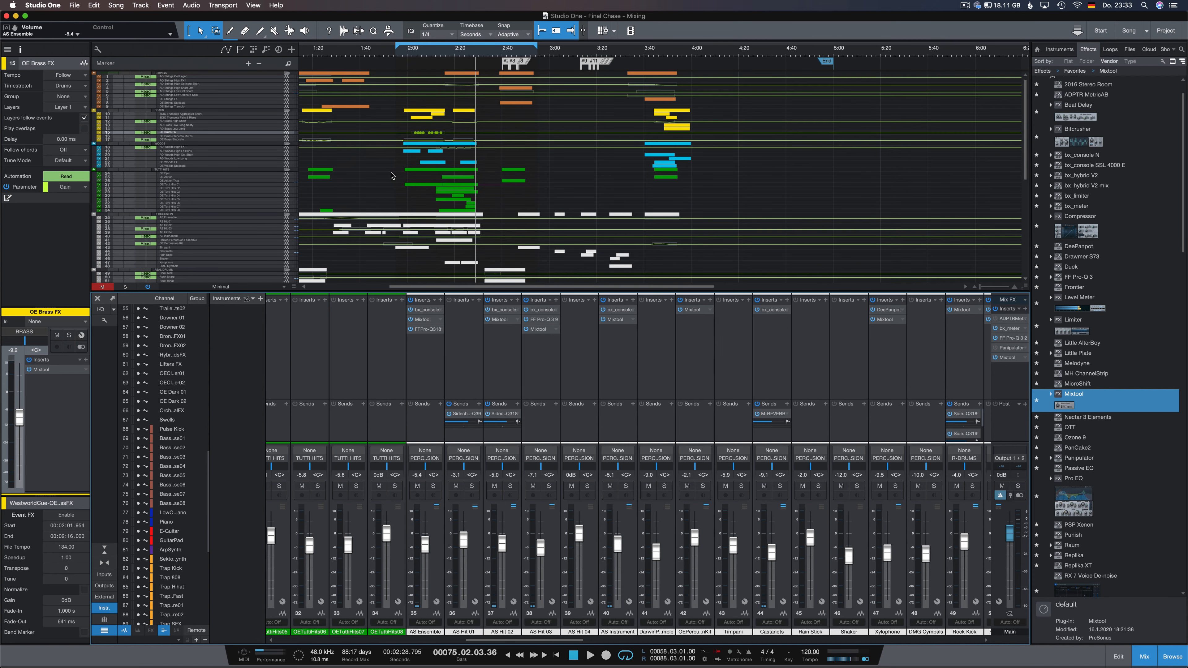
pyautogui.scroll(-5, 385, 176)
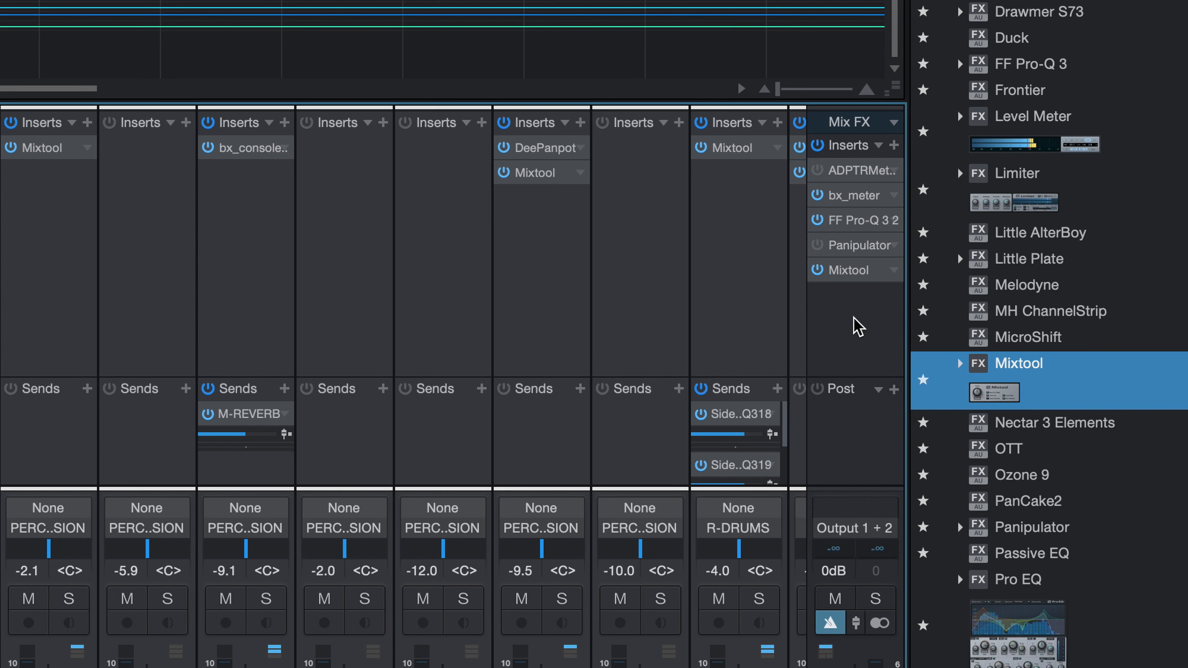
# Inspect the bx_meter, FF Pro-Q 3 and Panipulator inserts on the Main output, closing each plug-in after viewing it
pyautogui.click(856, 199)
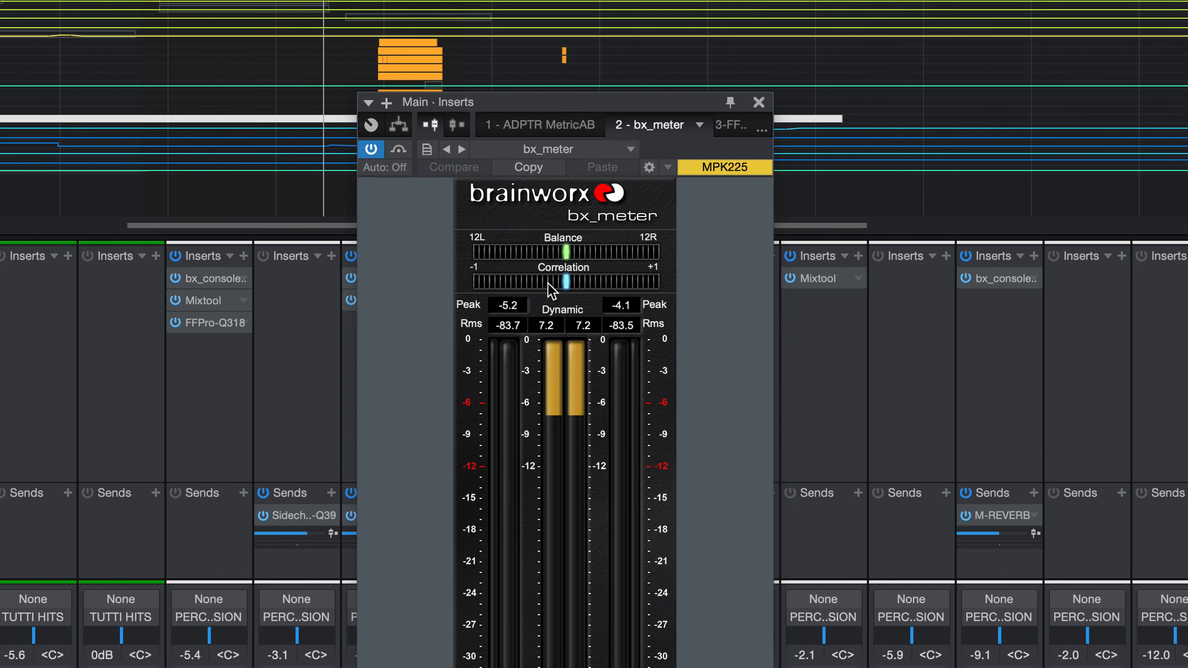
pyautogui.click(758, 102)
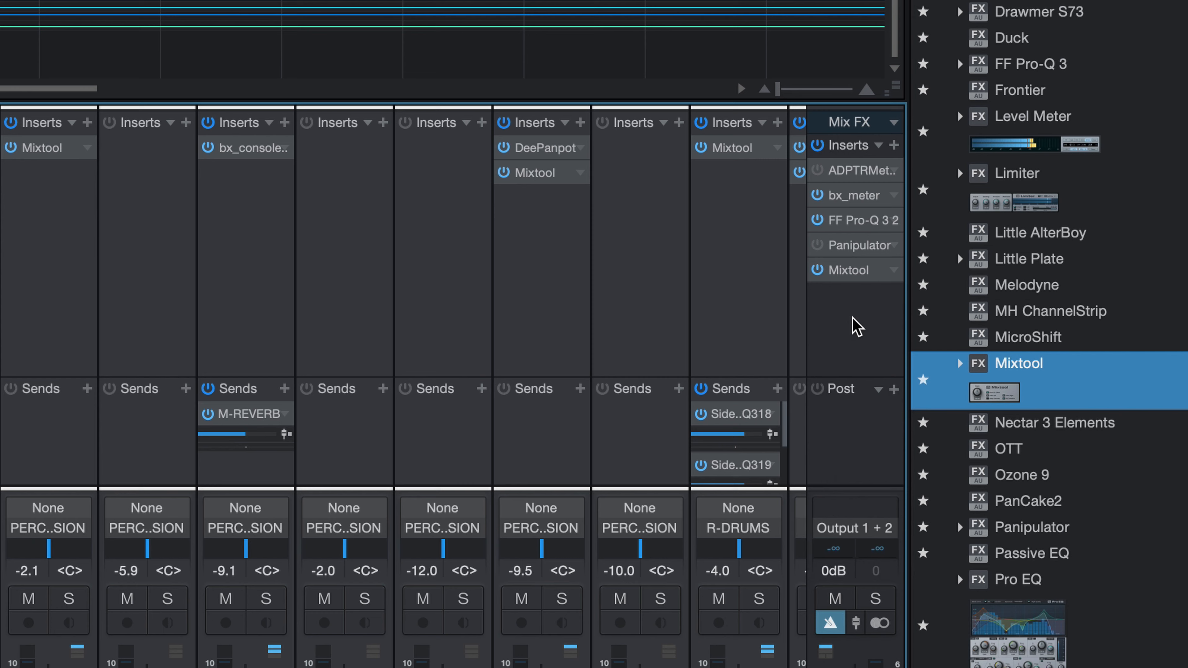
pyautogui.doubleClick(846, 220)
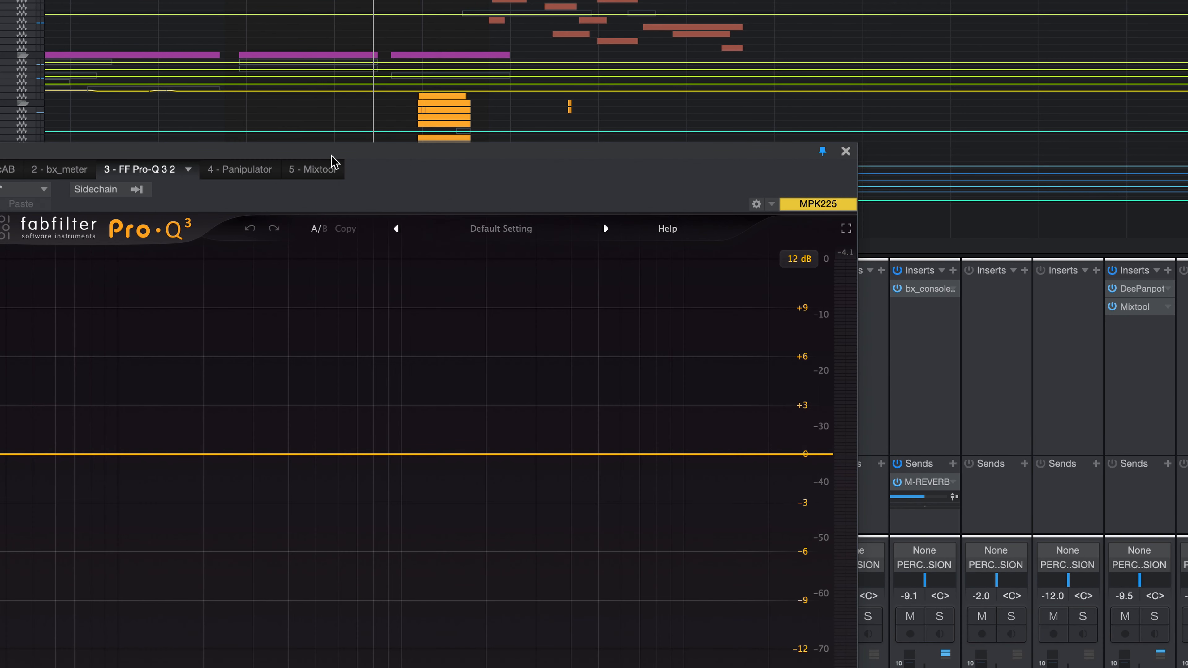
pyautogui.moveTo(330, 154); pyautogui.dragTo(623, 124)
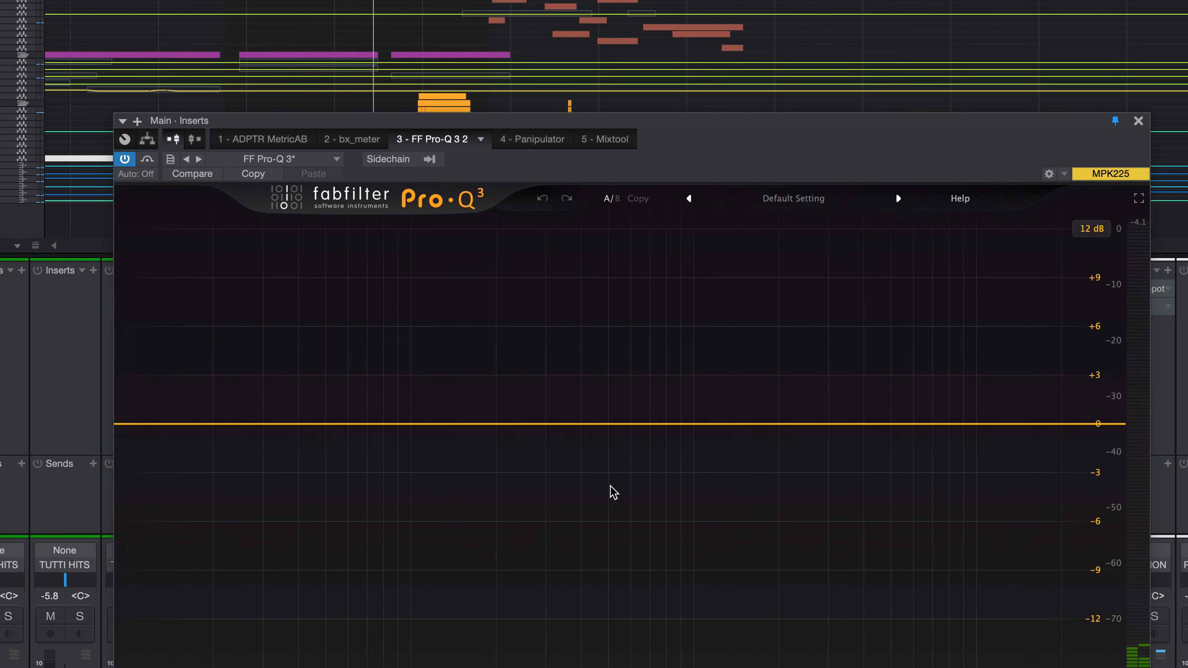
pyautogui.click(1139, 120)
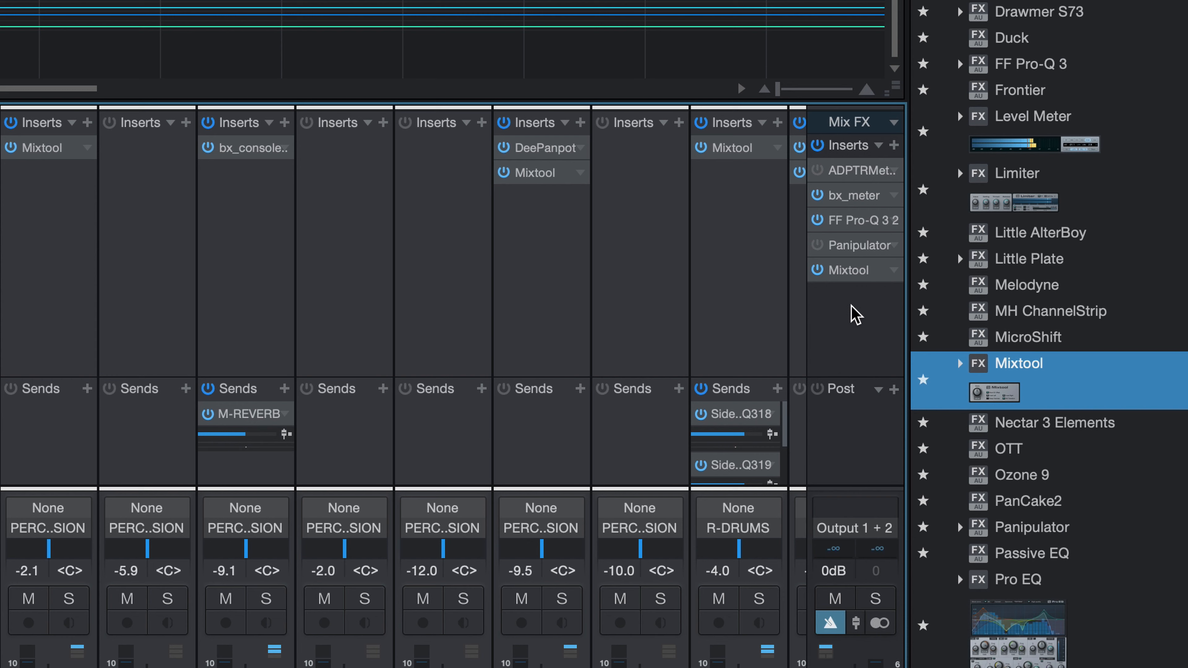
pyautogui.click(817, 245)
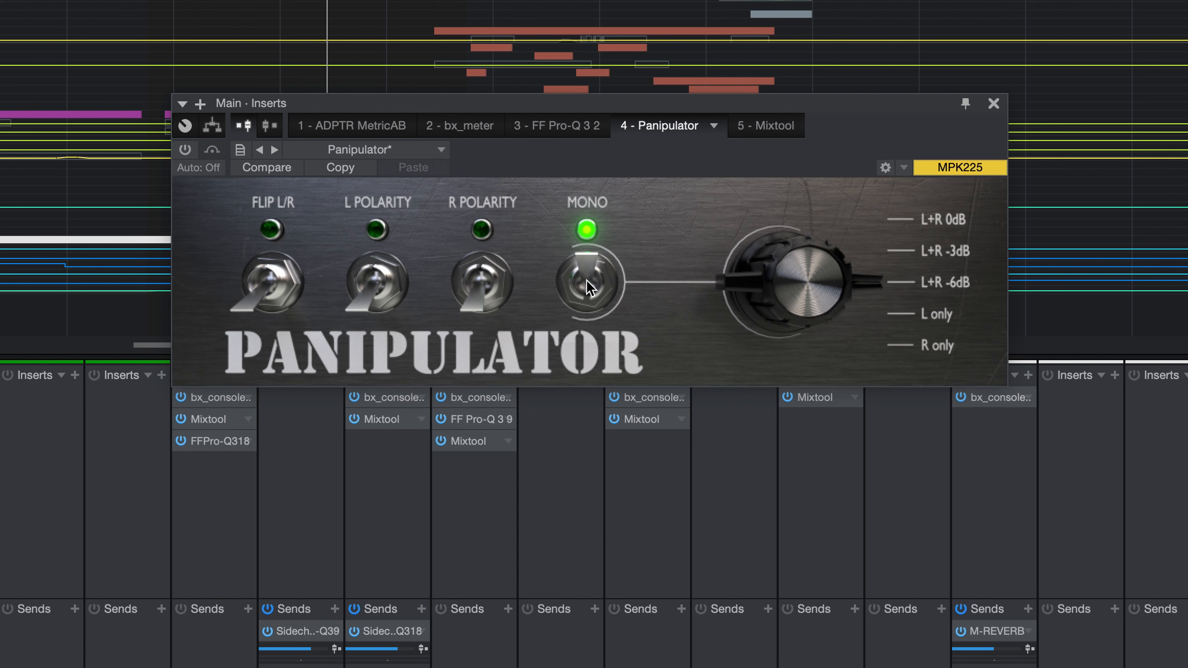
pyautogui.click(993, 103)
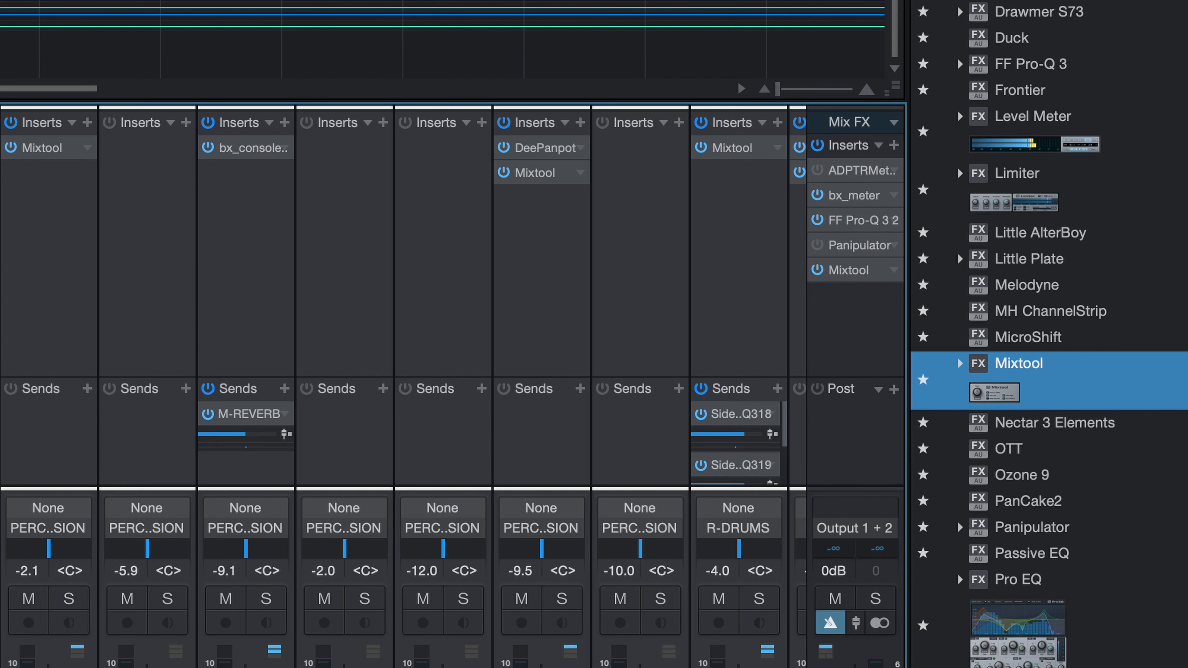
# Inspect the bx_console SSL 4000 E insert on the AO Strings Low Oct Short channel, and close it
pyautogui.hscroll(-20, 403, 299)
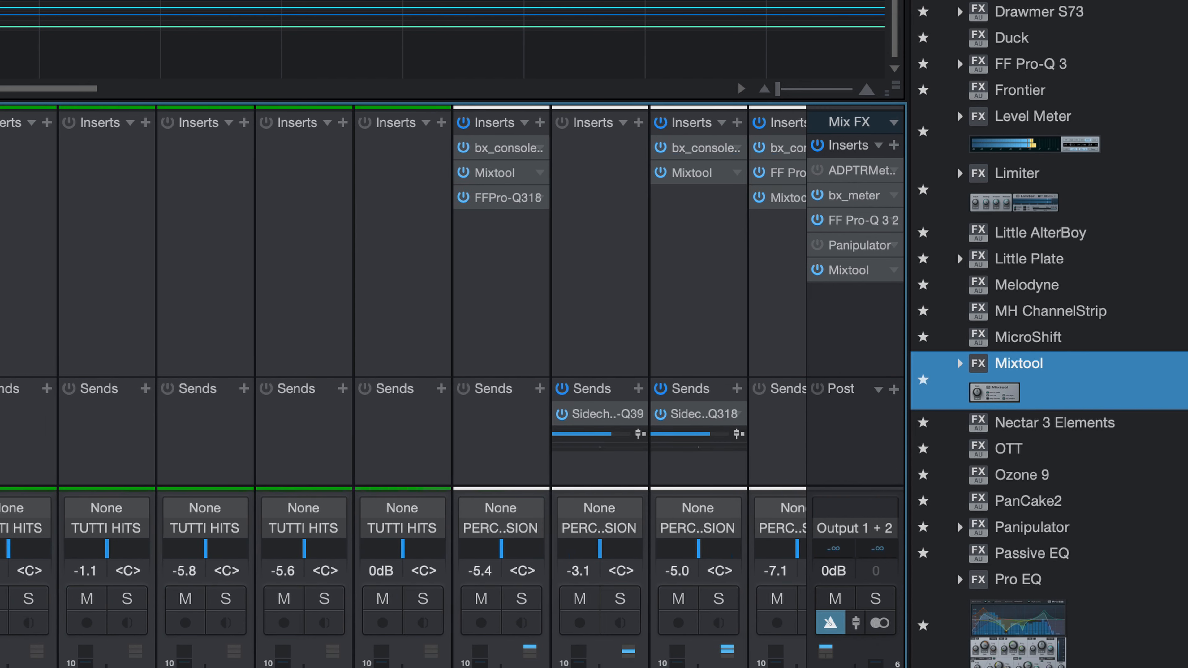
pyautogui.hscroll(-10, 403, 300)
pyautogui.hscroll(-10, 403, 299)
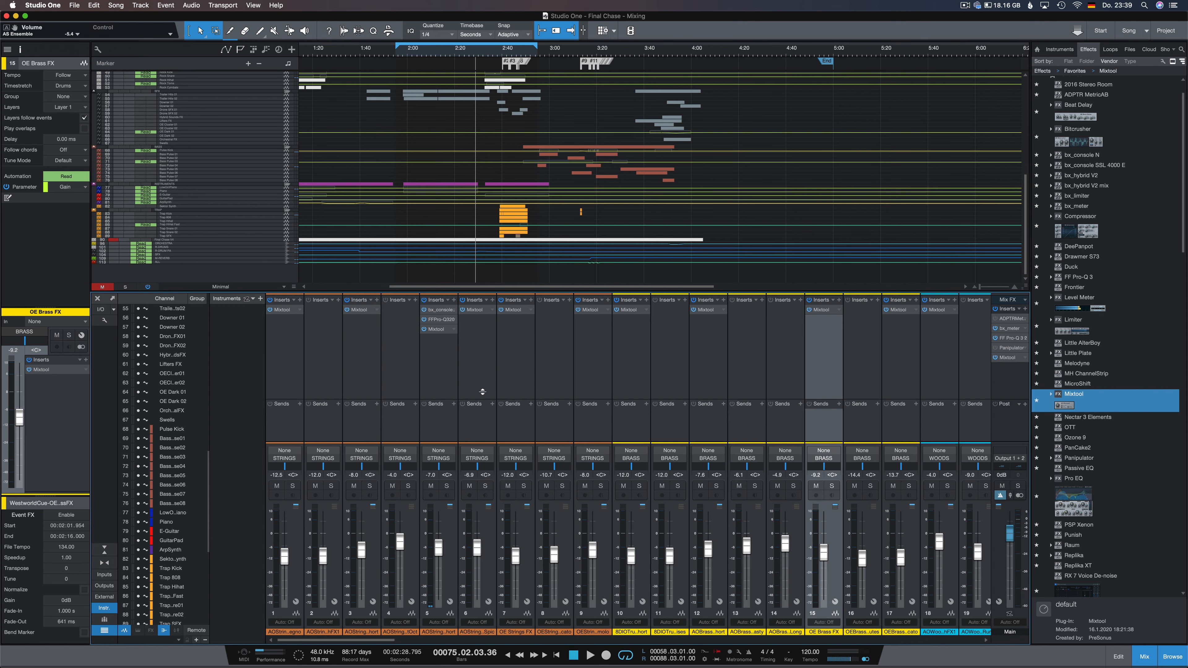
pyautogui.click(439, 310)
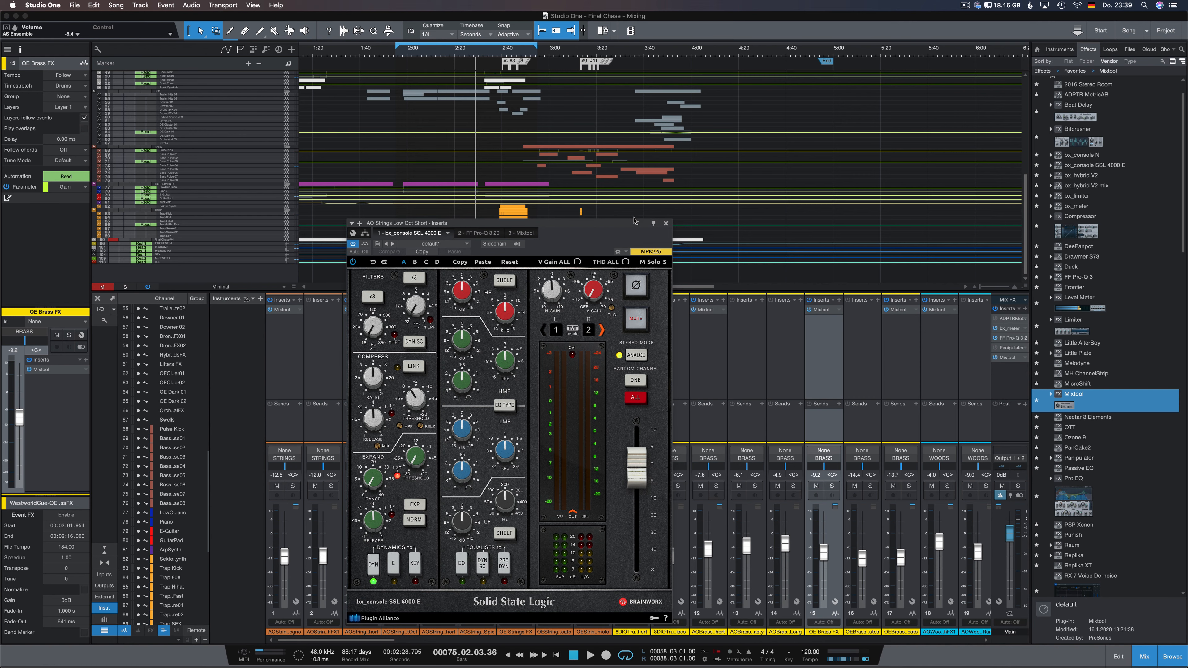
pyautogui.click(665, 223)
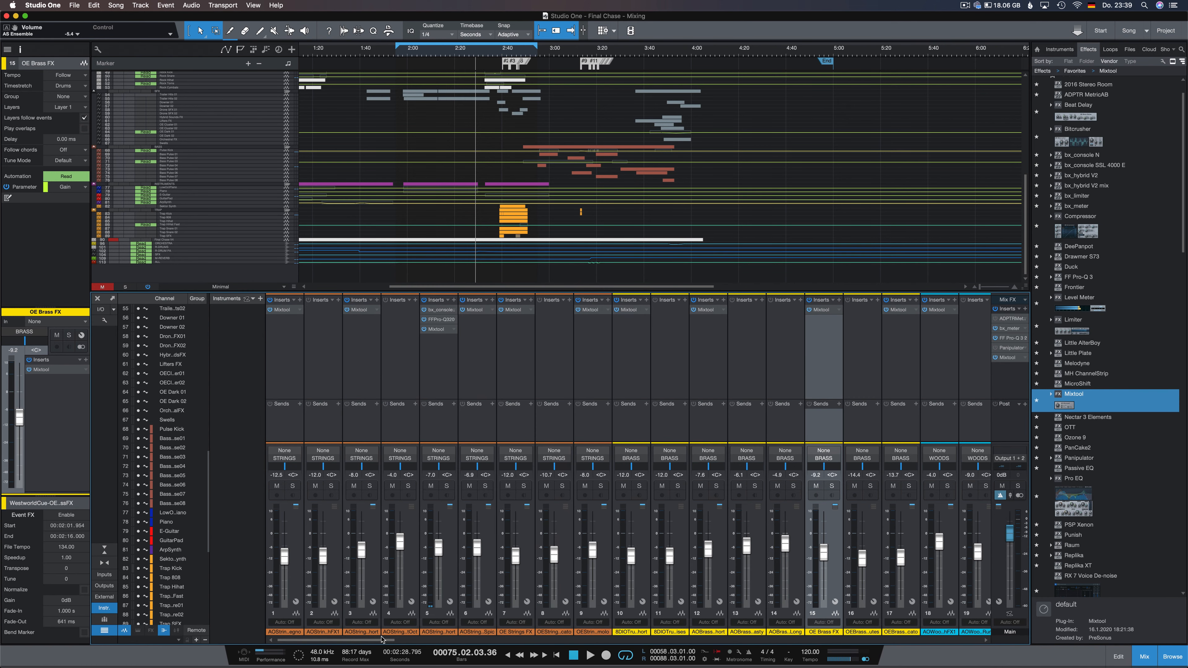
pyautogui.hscroll(5, 333, 644)
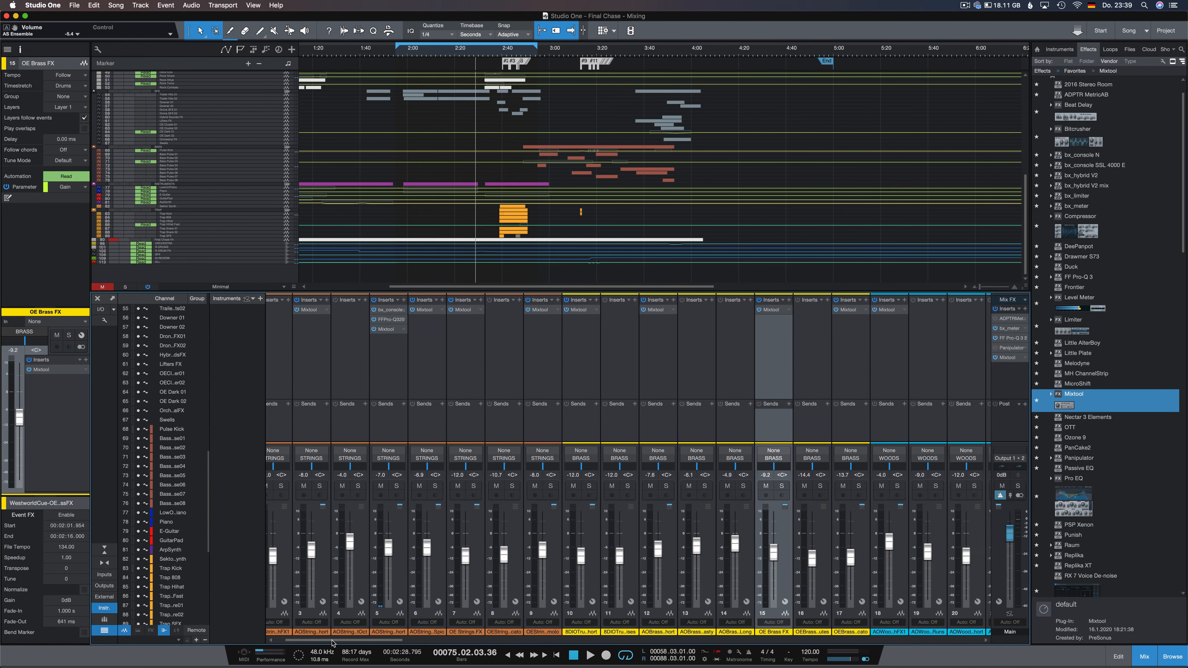
# Examine the mixer channels from the strings through to the bus and effects channels, along with the arrangement of the track groups
pyautogui.hscroll(4, 408, 644)
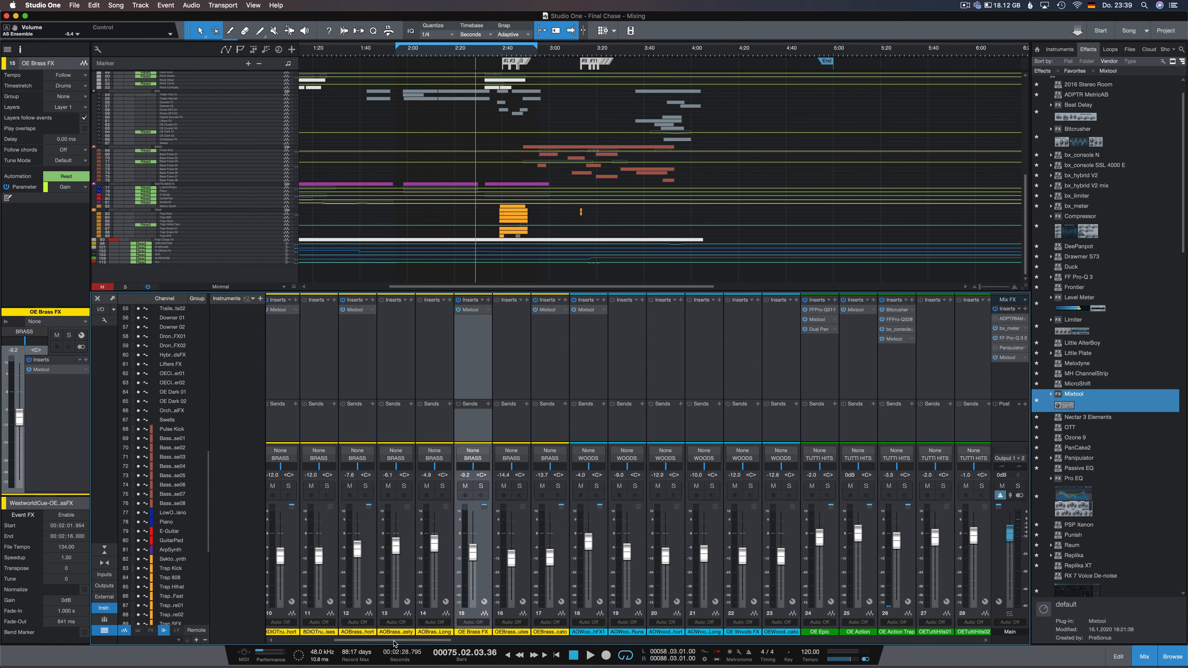
pyautogui.moveTo(395, 643); pyautogui.dragTo(330, 642)
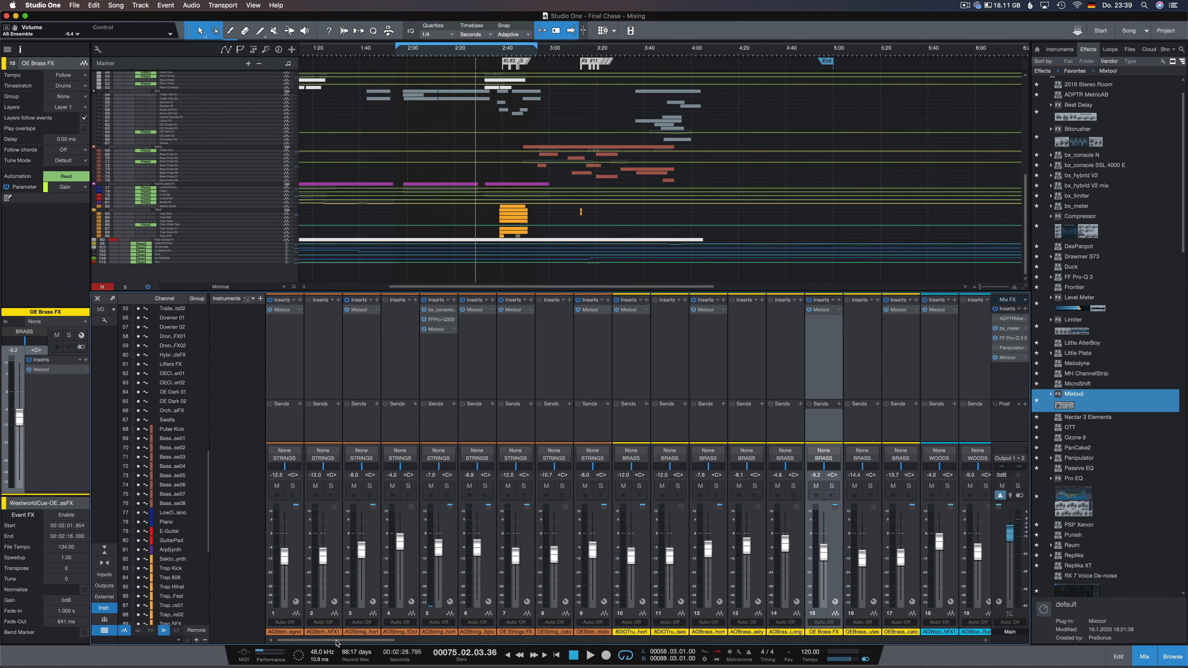
pyautogui.scroll(10, 197, 198)
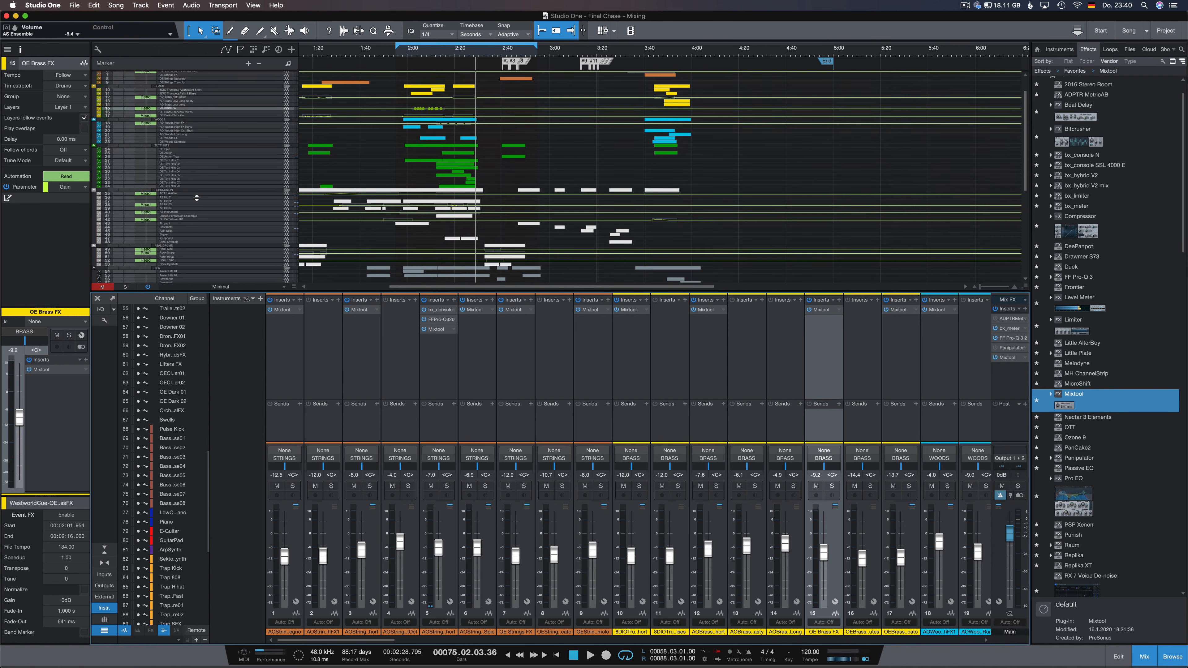
pyautogui.scroll(2, 196, 198)
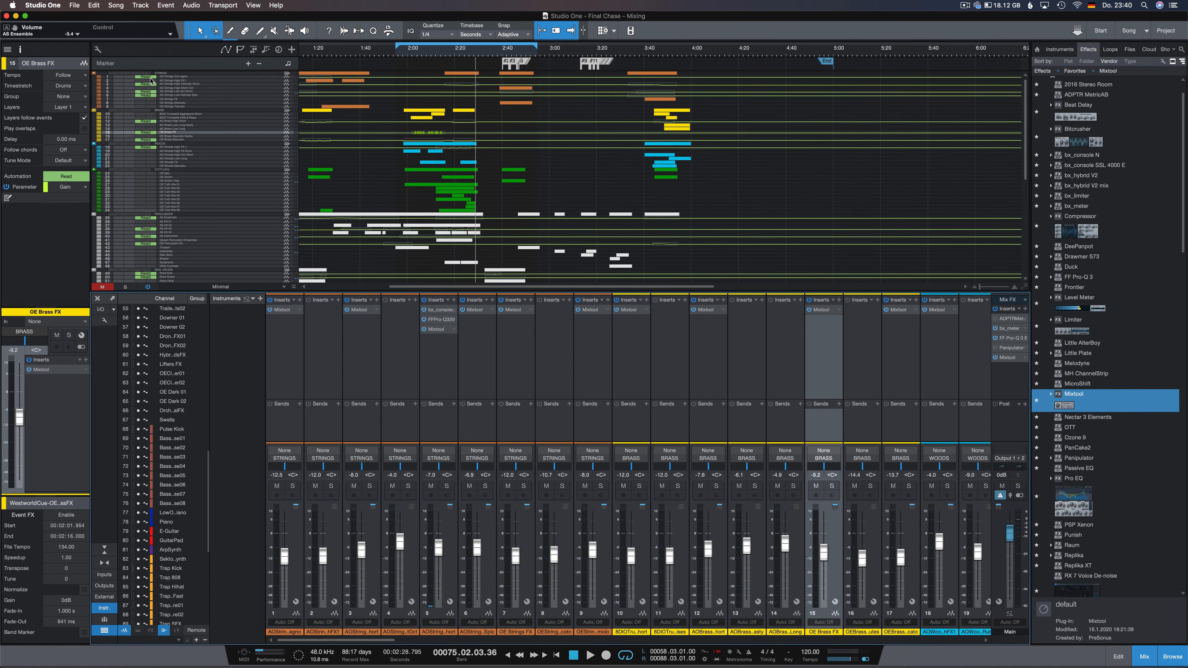
pyautogui.scroll(-2, 194, 157)
pyautogui.scroll(-8, 196, 159)
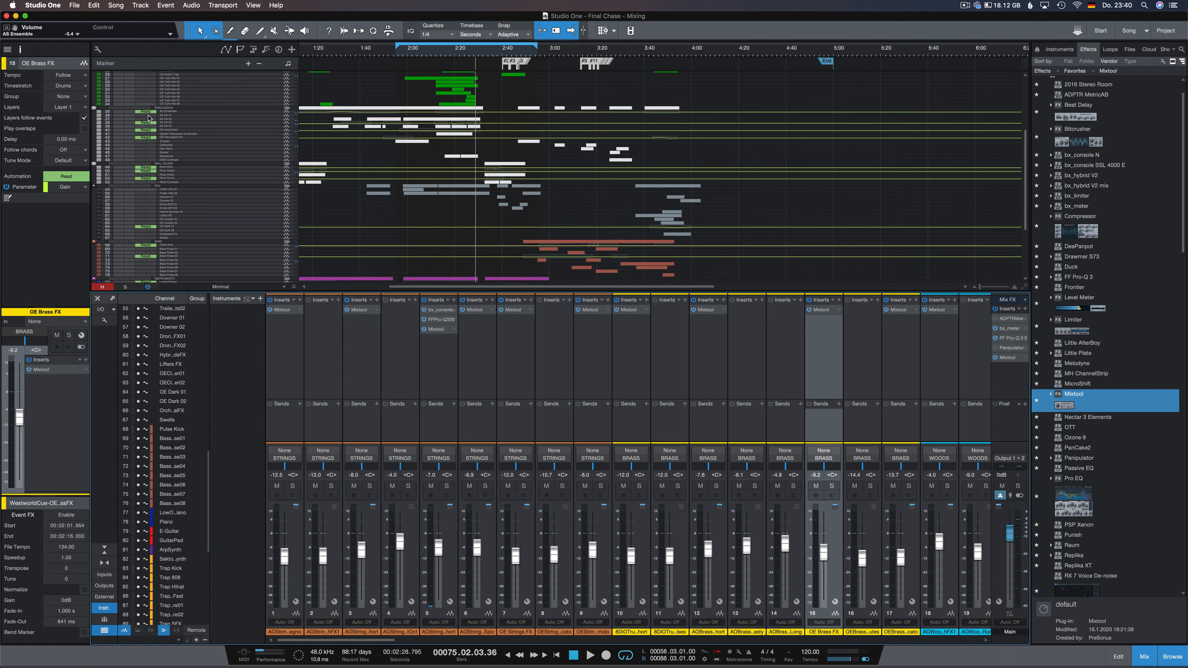
pyautogui.scroll(-3, 209, 170)
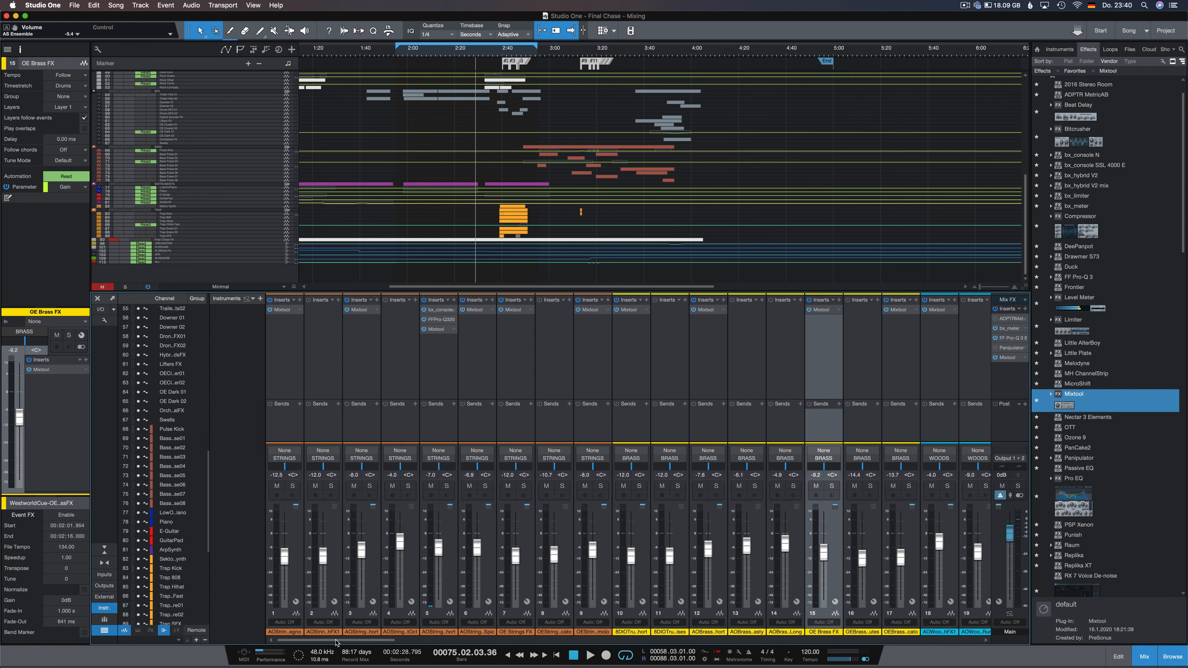
pyautogui.moveTo(337, 642); pyautogui.dragTo(452, 644)
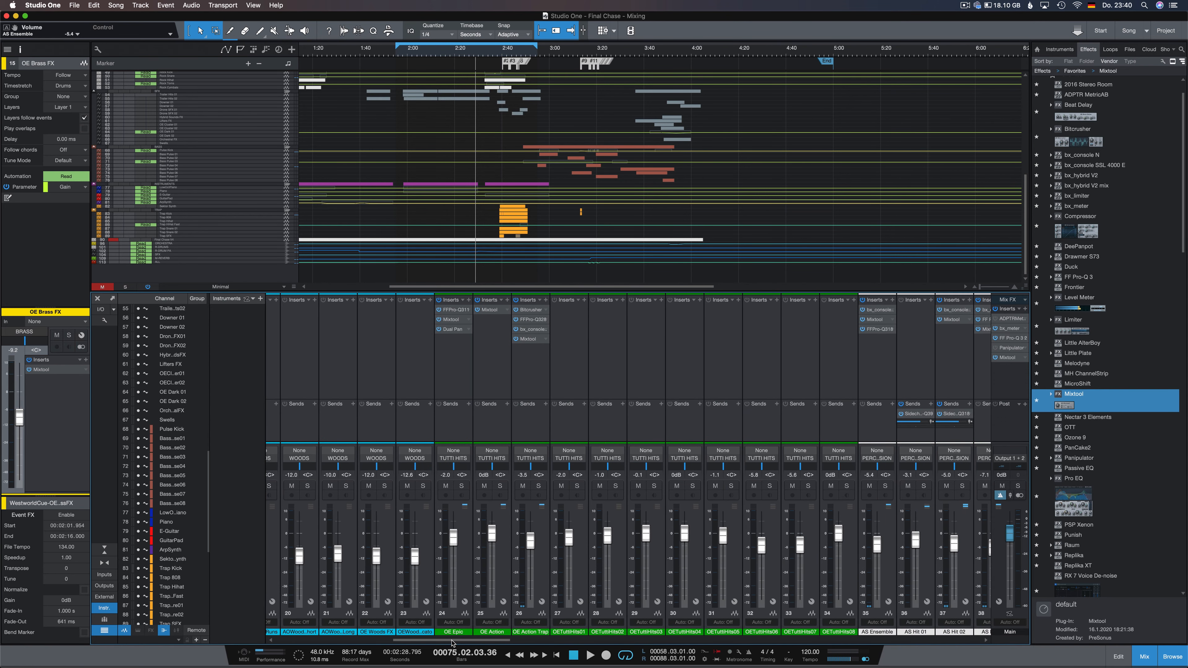
pyautogui.moveTo(452, 643); pyautogui.dragTo(491, 644)
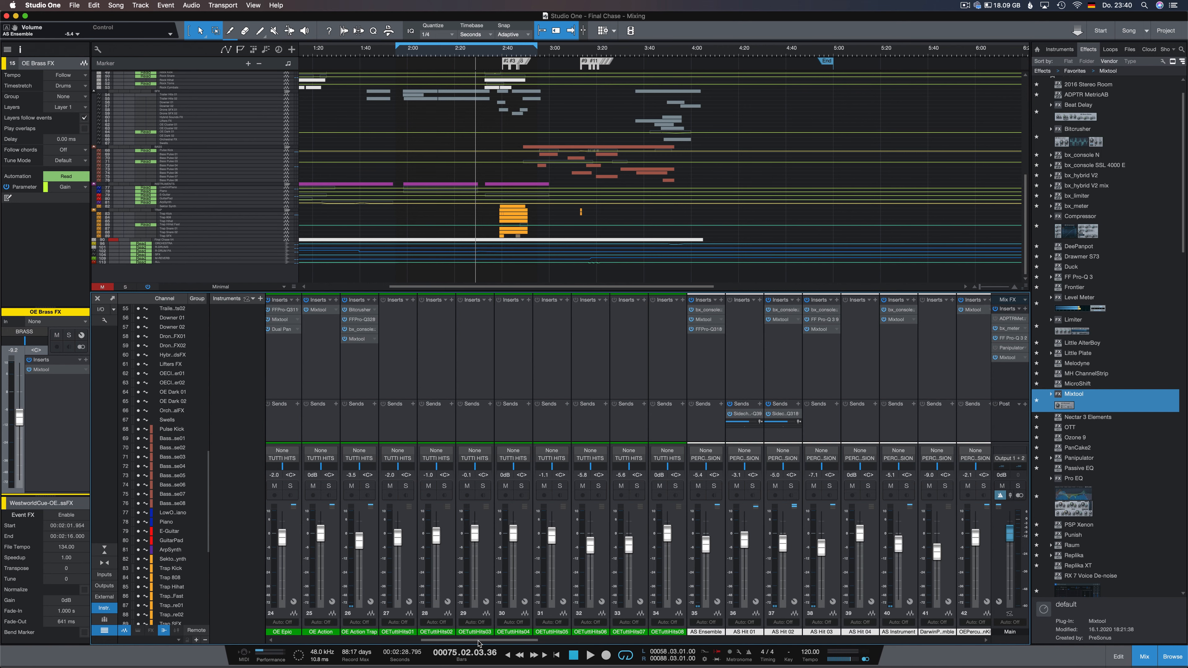
pyautogui.moveTo(479, 643); pyautogui.dragTo(540, 643)
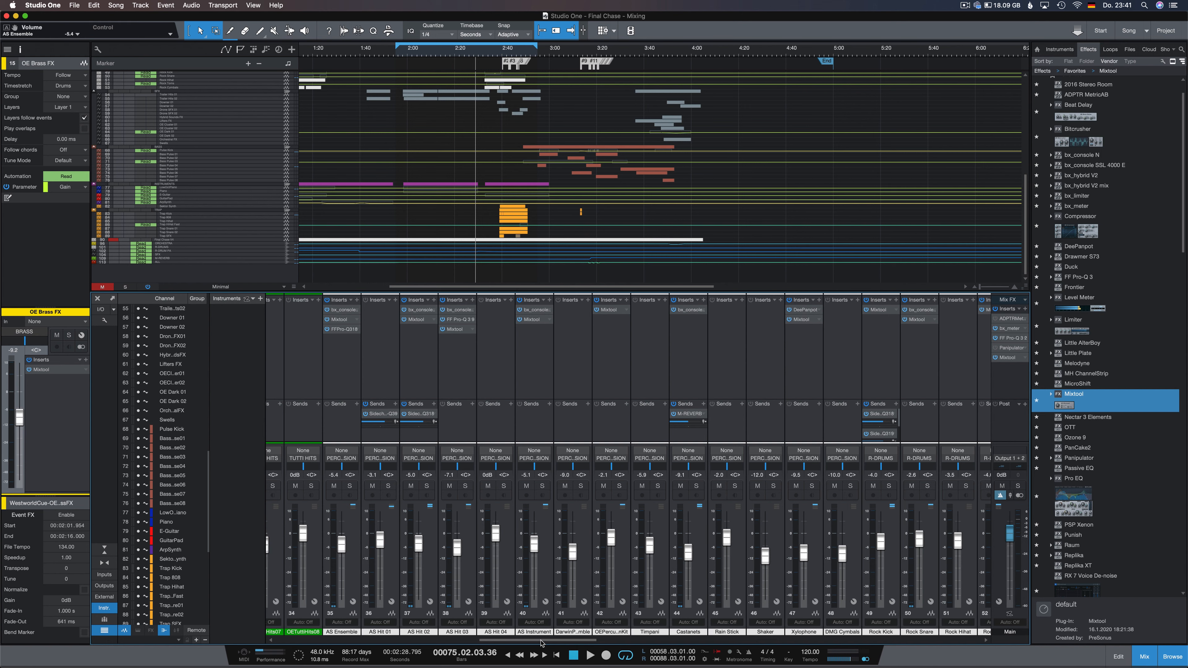
pyautogui.moveTo(541, 643); pyautogui.dragTo(571, 642)
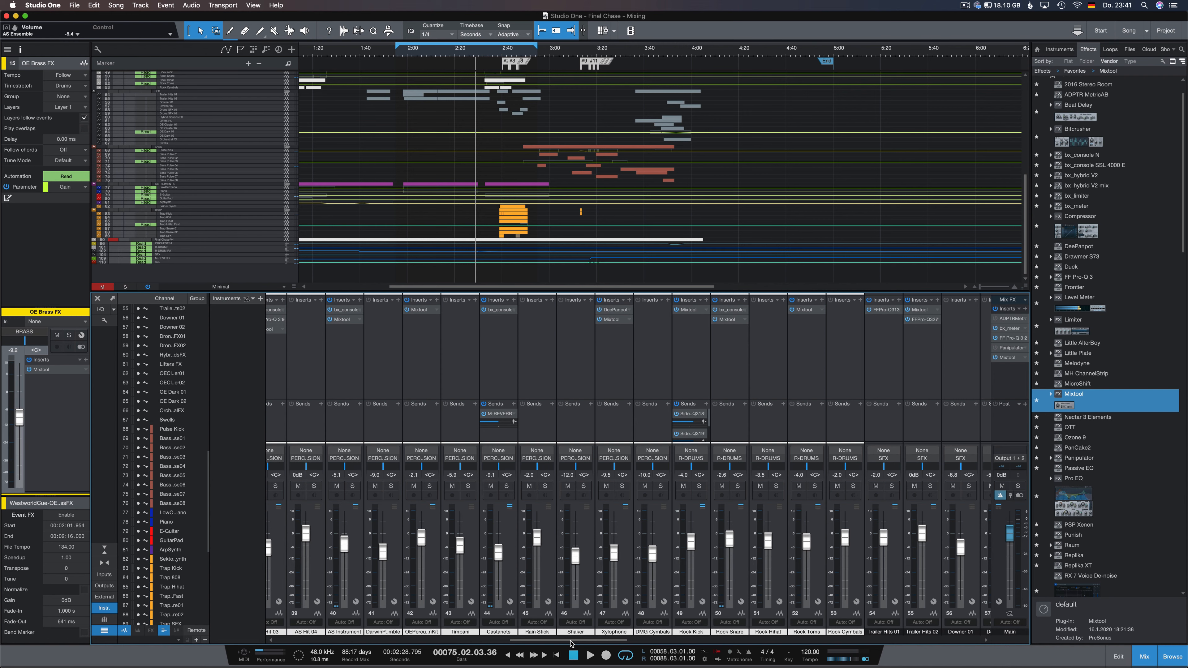
pyautogui.moveTo(571, 644); pyautogui.dragTo(918, 644)
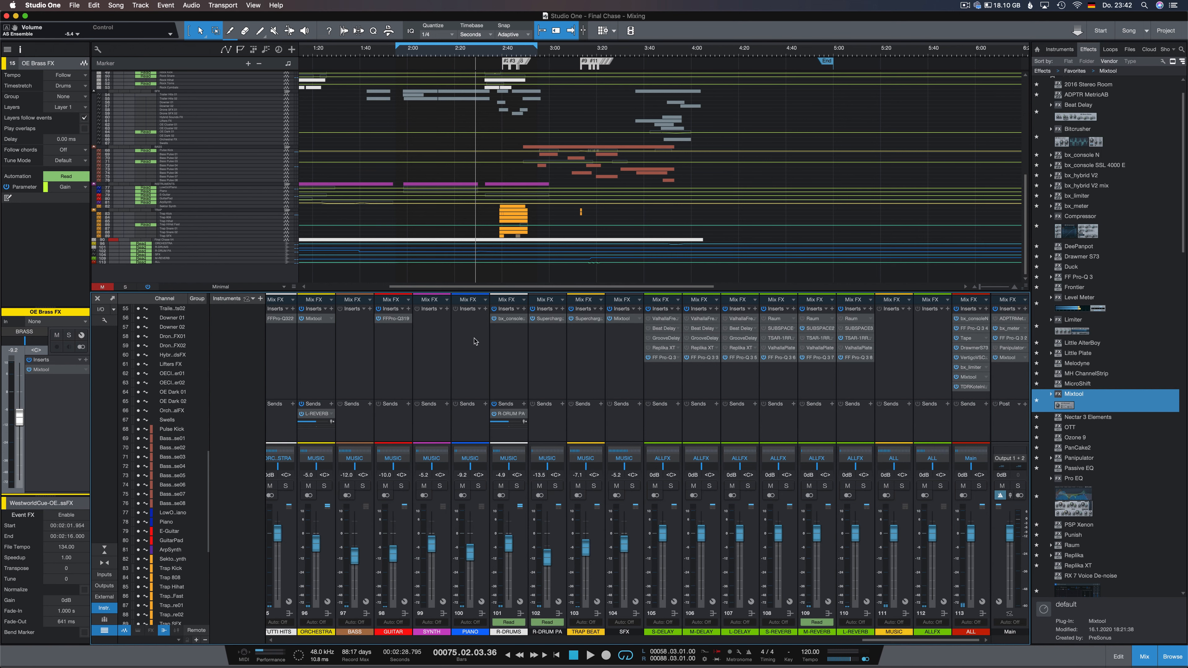
# Inspect the sidechained FF Pro-Q 3 on the GUITAR bus, add a trial boost near 3.3 kHz, delete it and close the plug-in
pyautogui.doubleClick(396, 319)
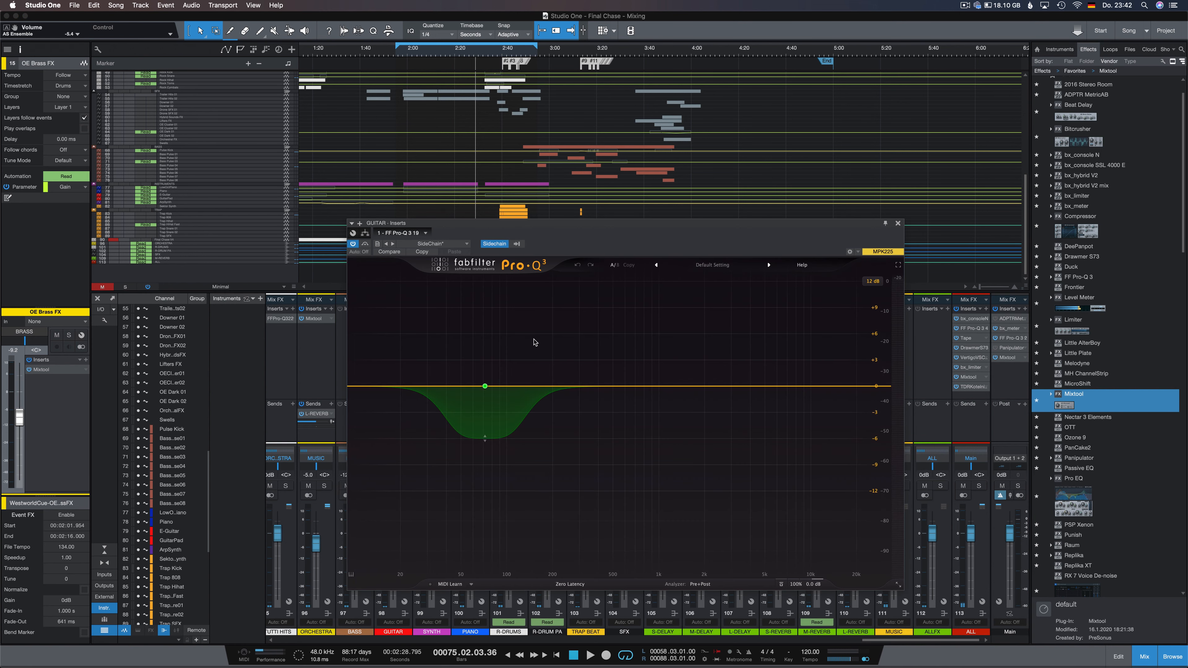
pyautogui.click(713, 365)
pyautogui.moveTo(712, 366); pyautogui.dragTo(738, 348)
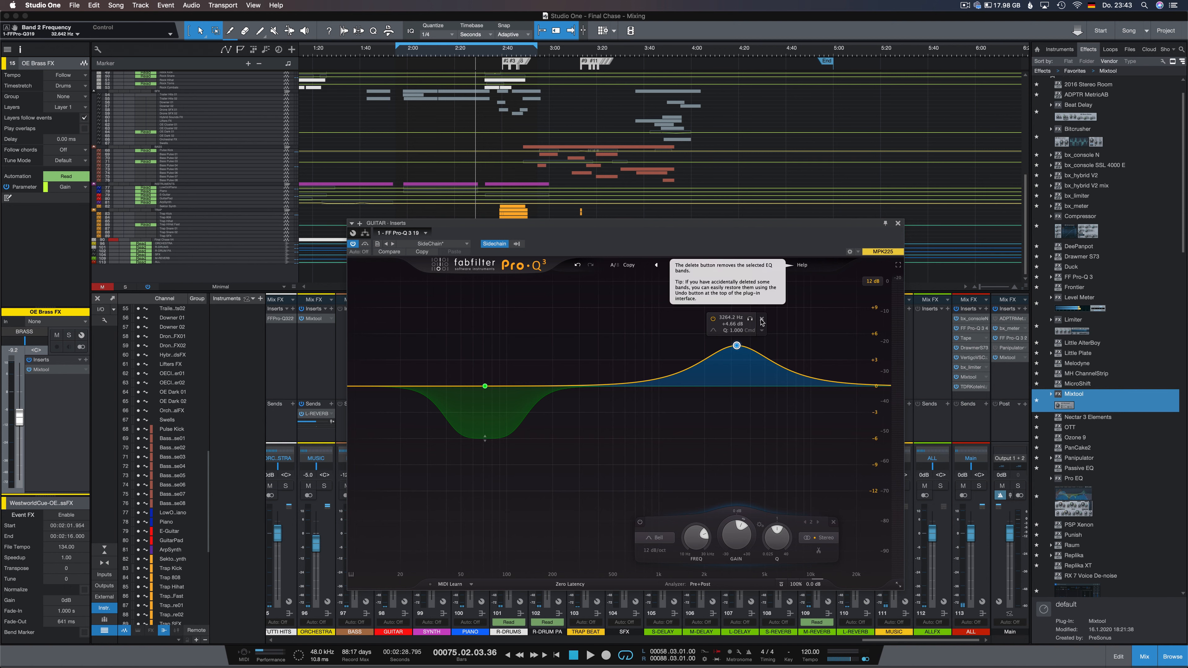
pyautogui.click(762, 321)
pyautogui.click(897, 223)
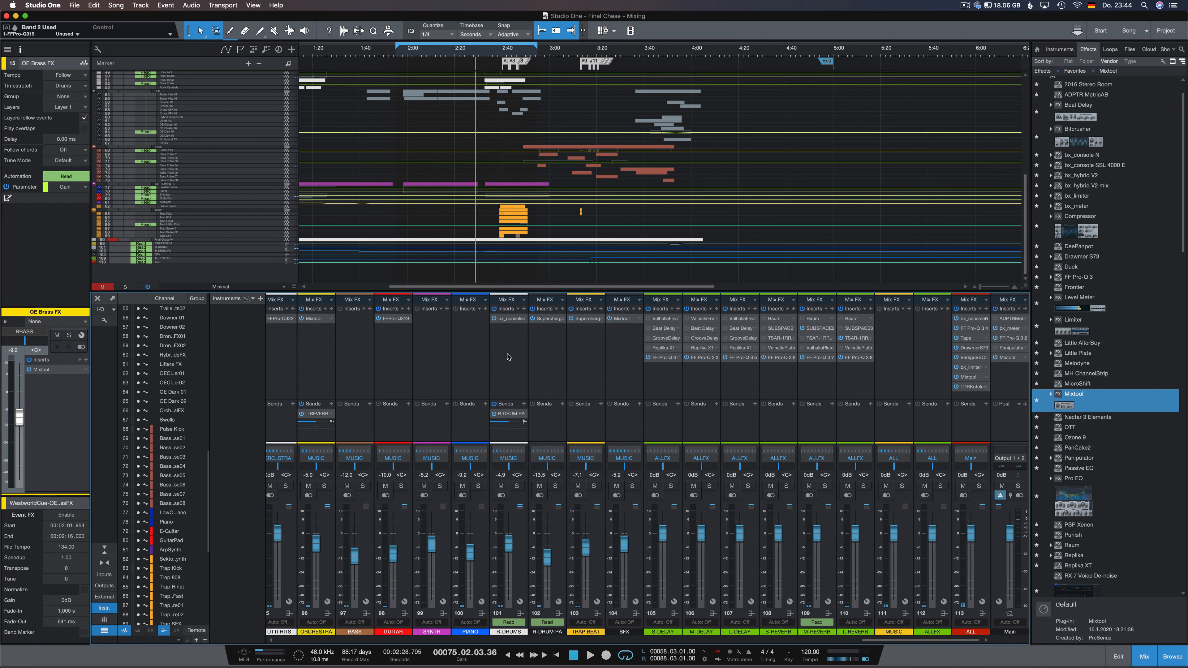
# Open the Panipulator insert on the Main output, switch its mono setting off and on again, and close it
pyautogui.click(1010, 348)
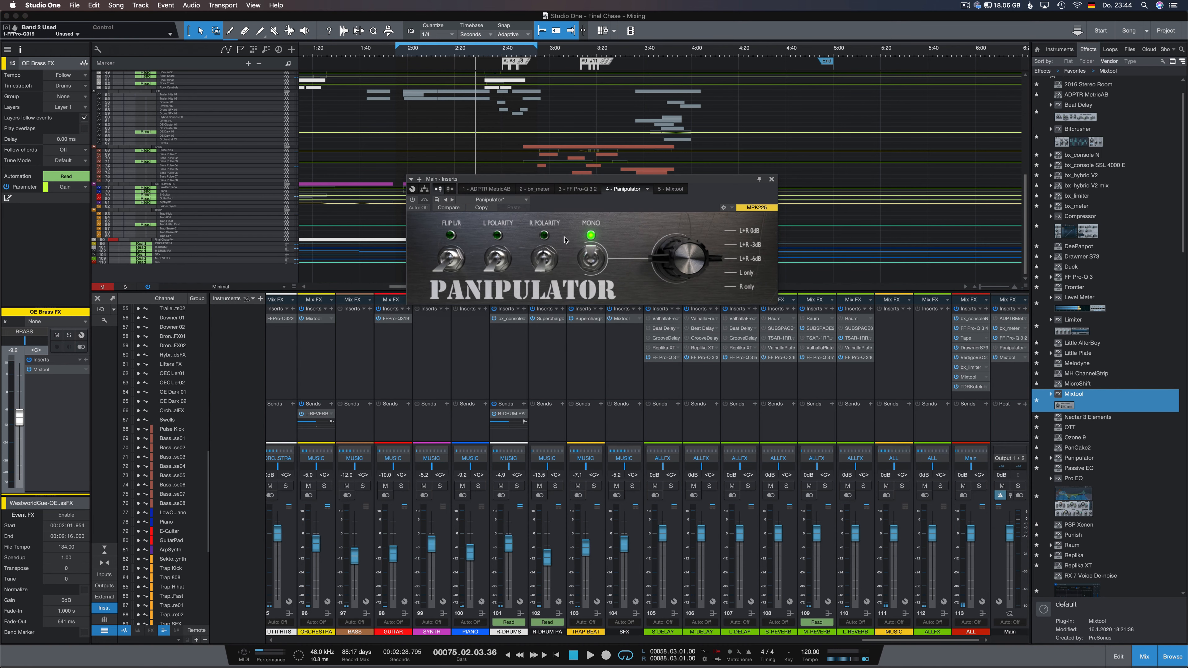
pyautogui.moveTo(576, 181); pyautogui.dragTo(550, 313)
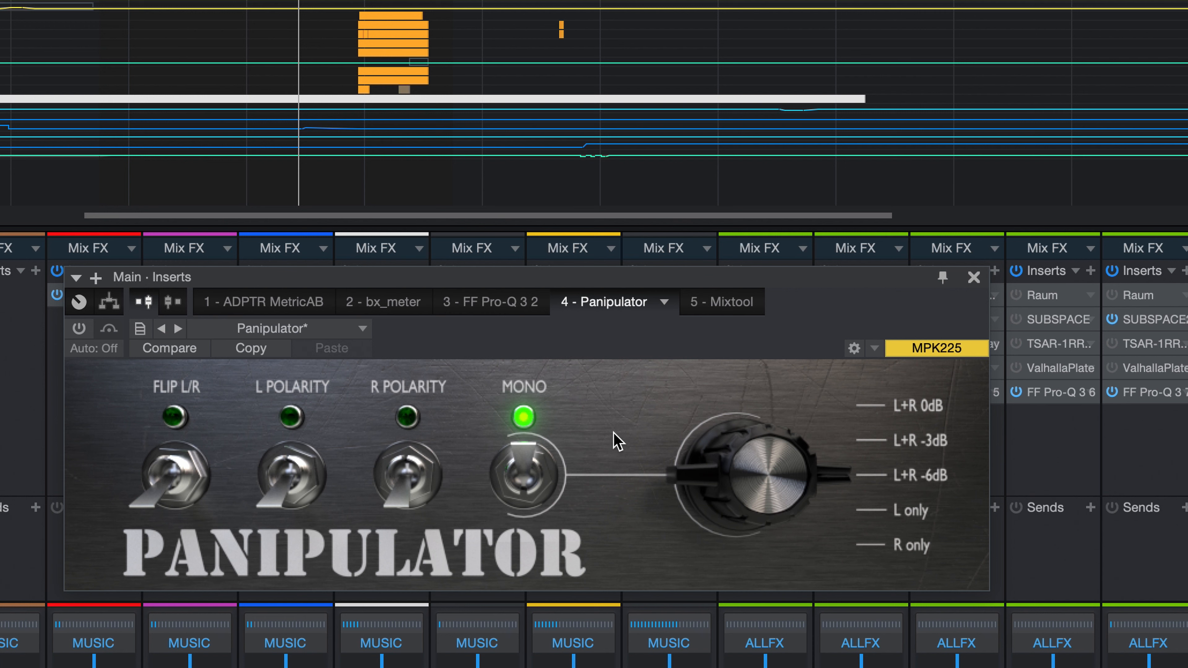
pyautogui.click(527, 474)
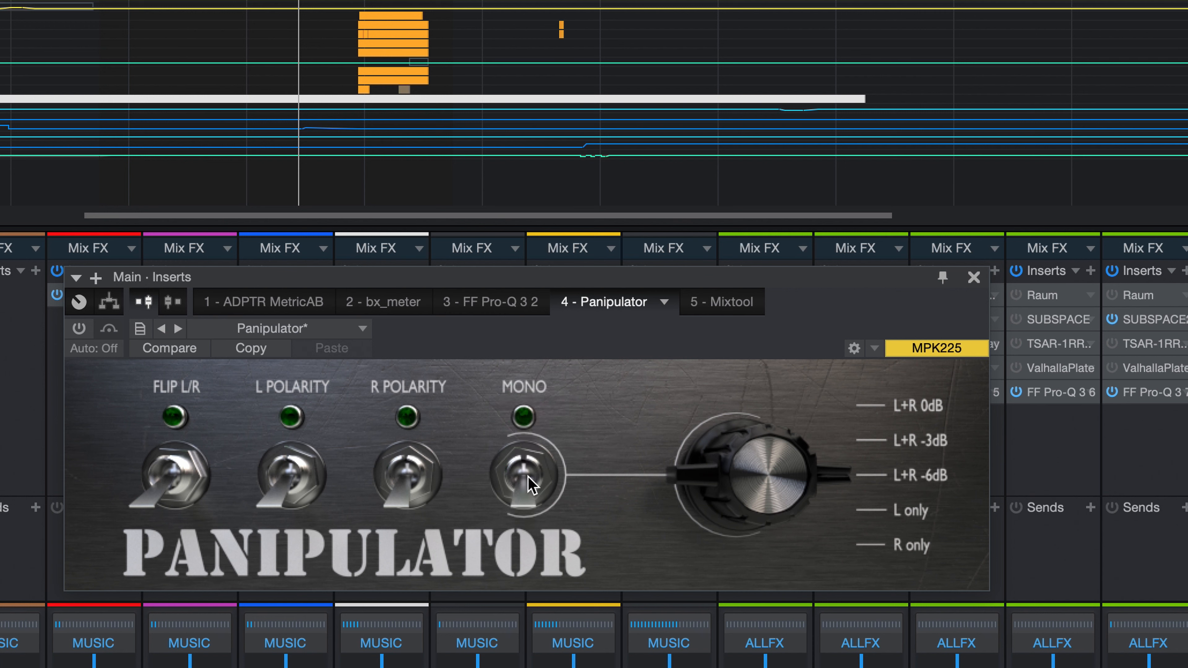
pyautogui.click(527, 474)
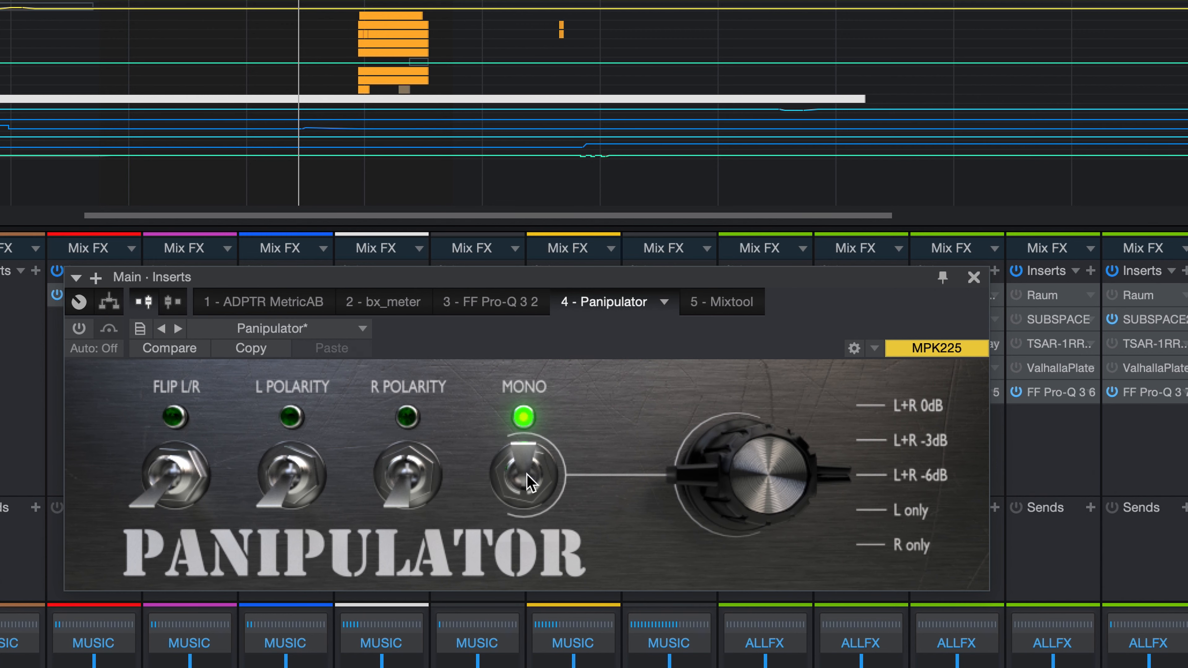
pyautogui.click(974, 276)
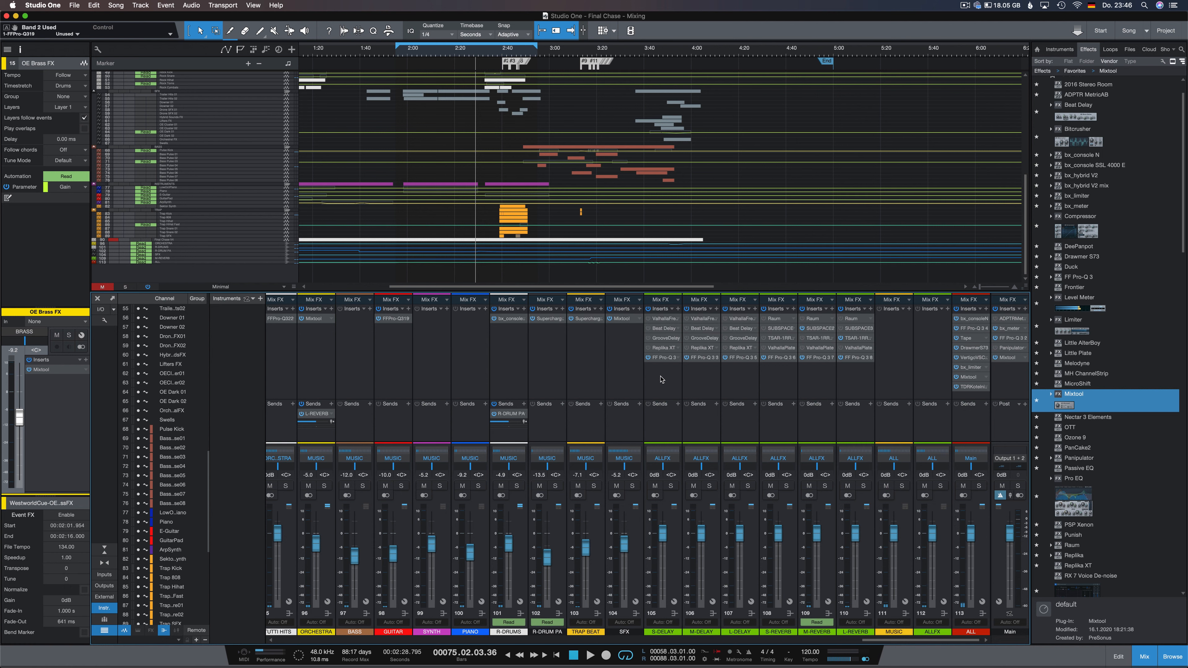
# Hide the mixer console, increase the track heights, and place the playhead near bar 77, where the REAL DRUMS section begins
pyautogui.press('F3')
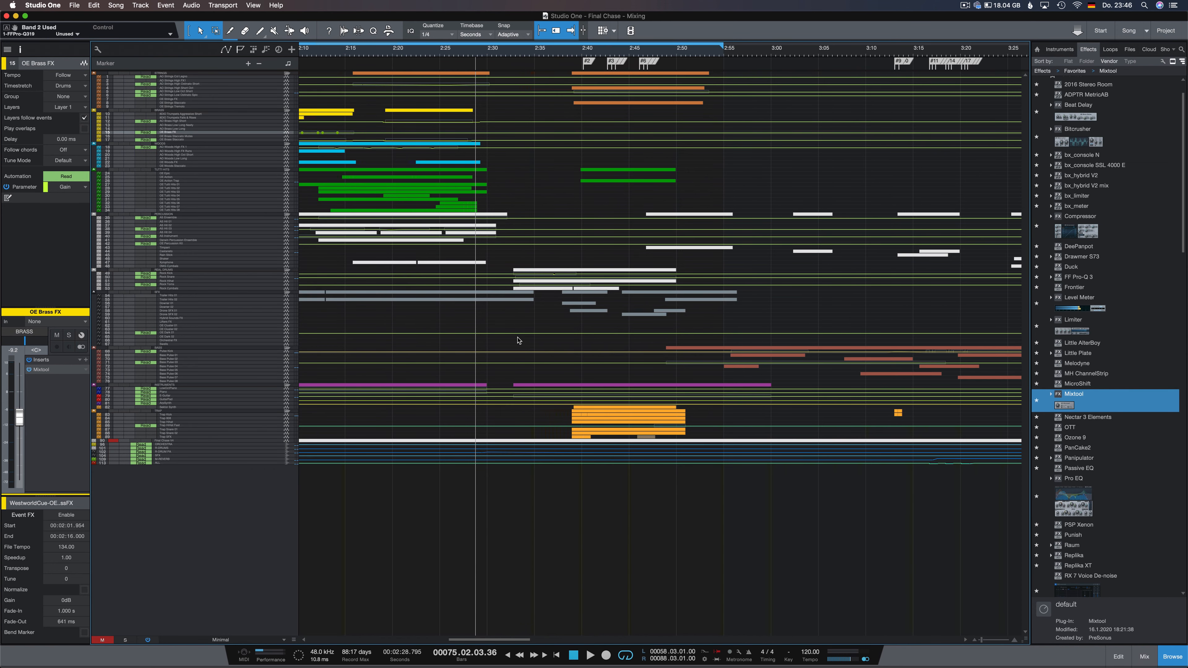
pyautogui.scroll(2, 547, 320)
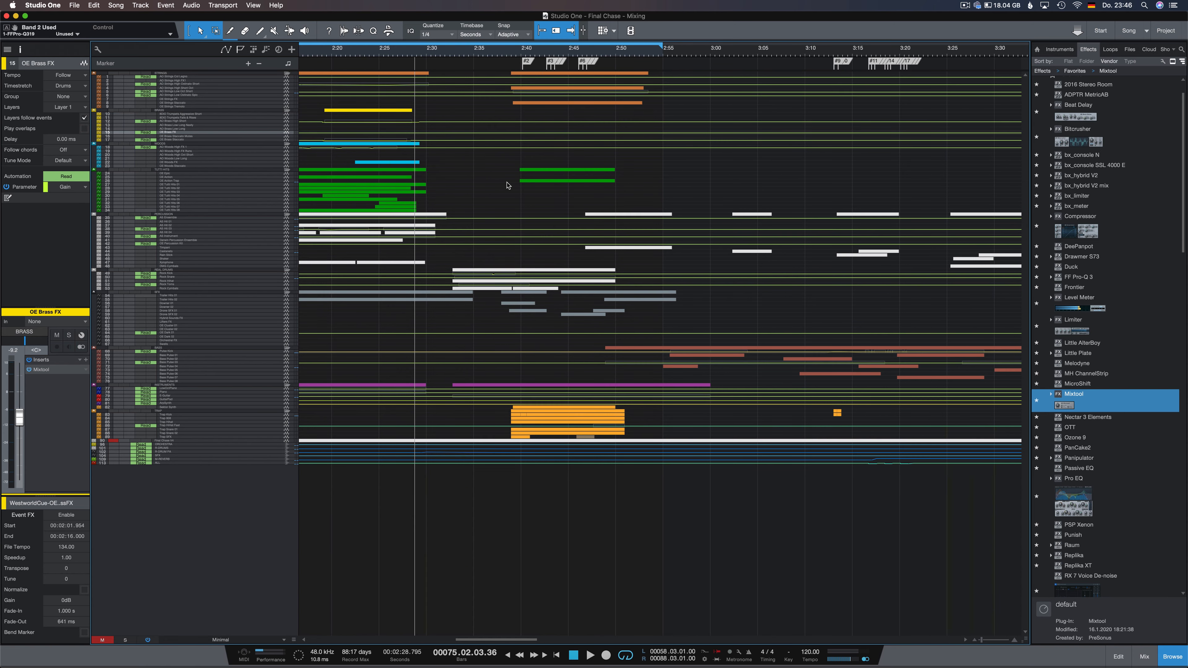
pyautogui.click(500, 53)
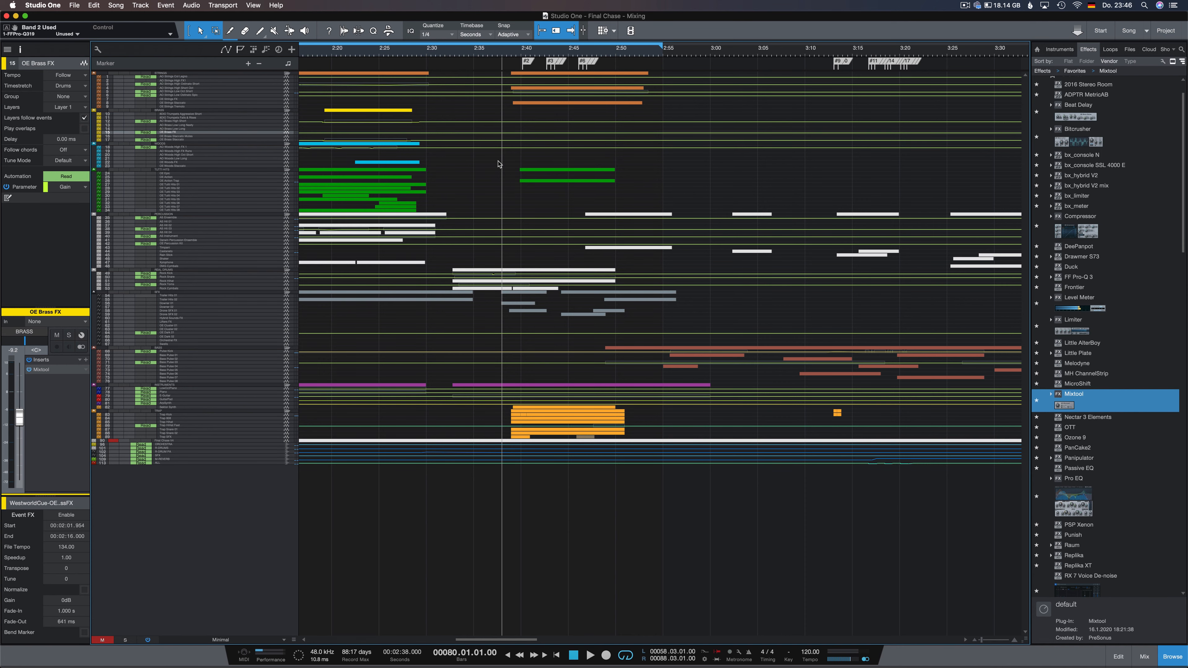
pyautogui.hotkey('shift', 'e')
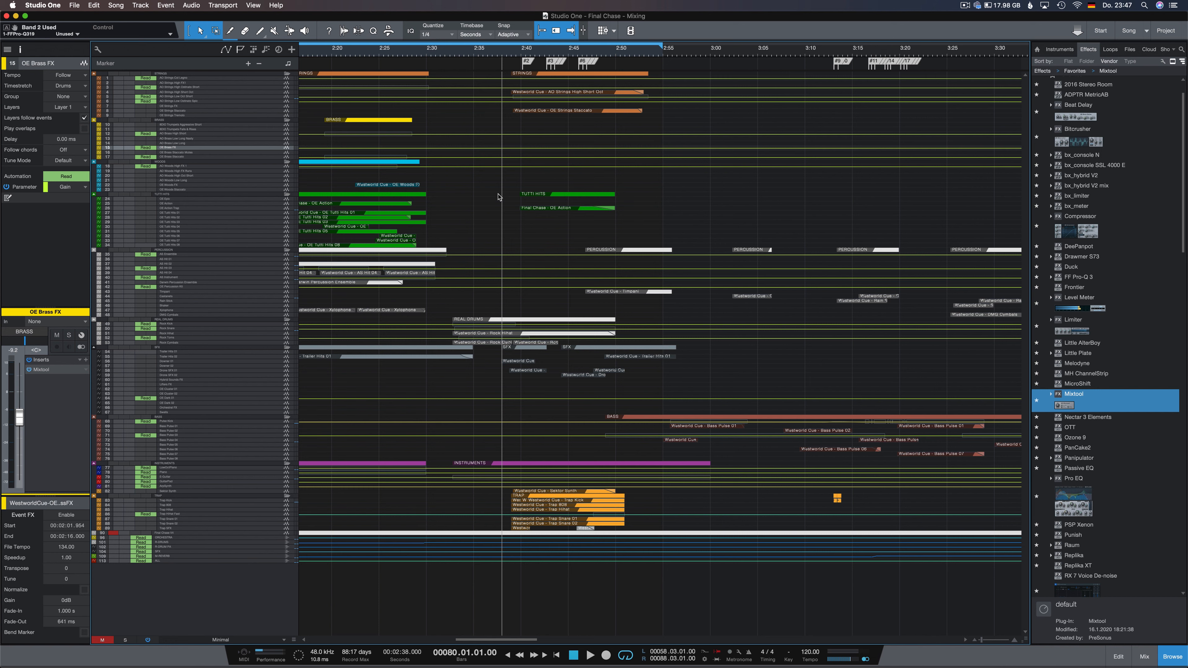
pyautogui.click(456, 52)
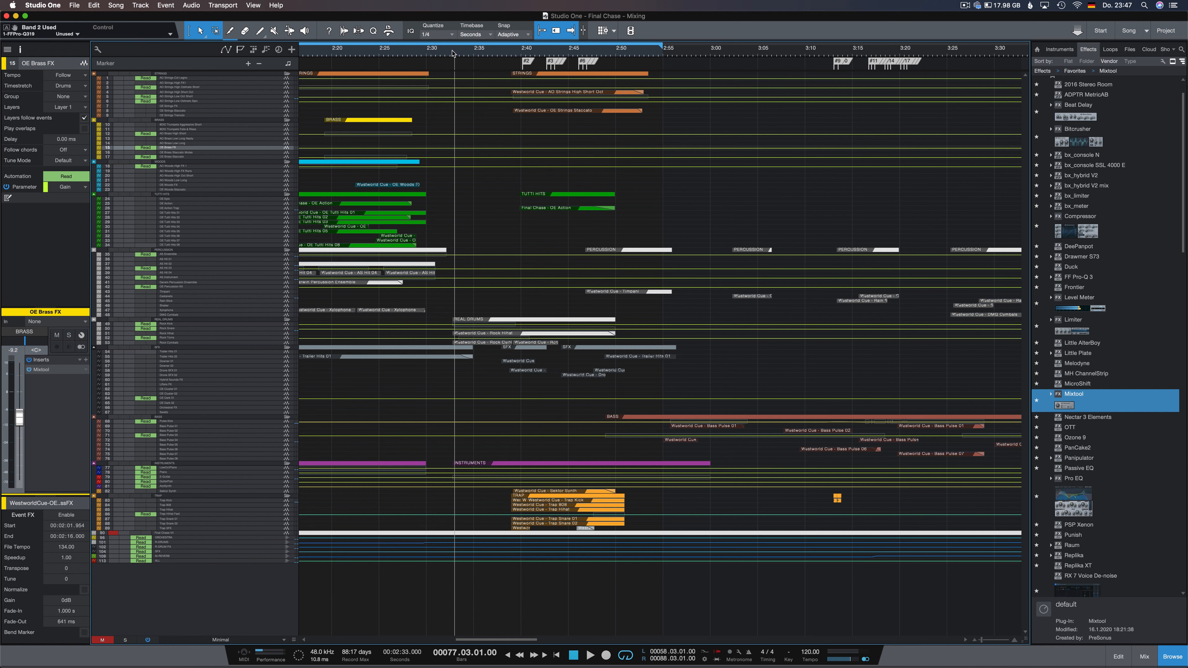
pyautogui.click(447, 52)
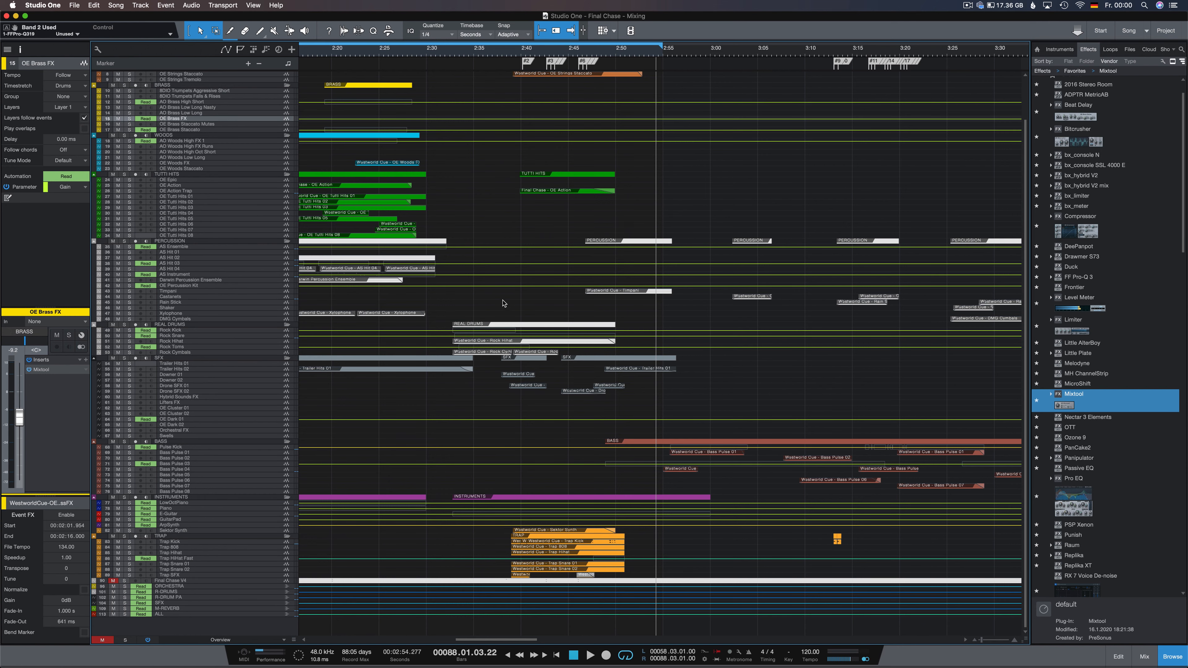
# Solo the SFX folder, play it back from around bar 80, and remove the solo
pyautogui.scroll(3, 502, 300)
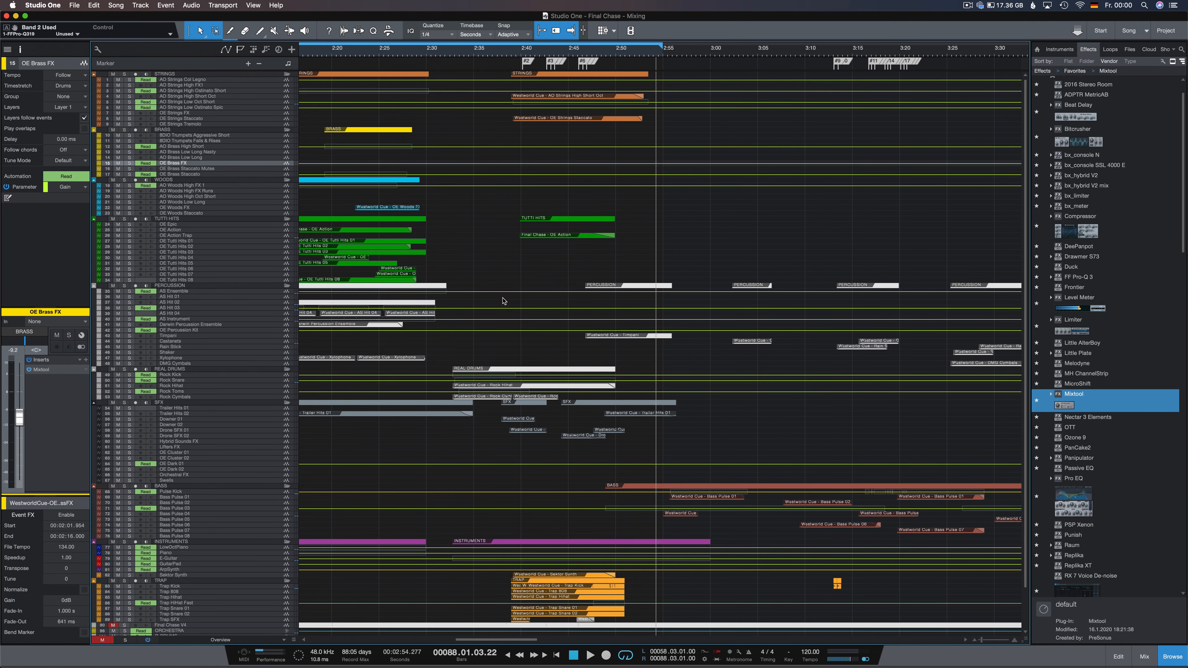
pyautogui.scroll(-3, 503, 300)
pyautogui.scroll(3, 503, 300)
pyautogui.scroll(-3, 504, 300)
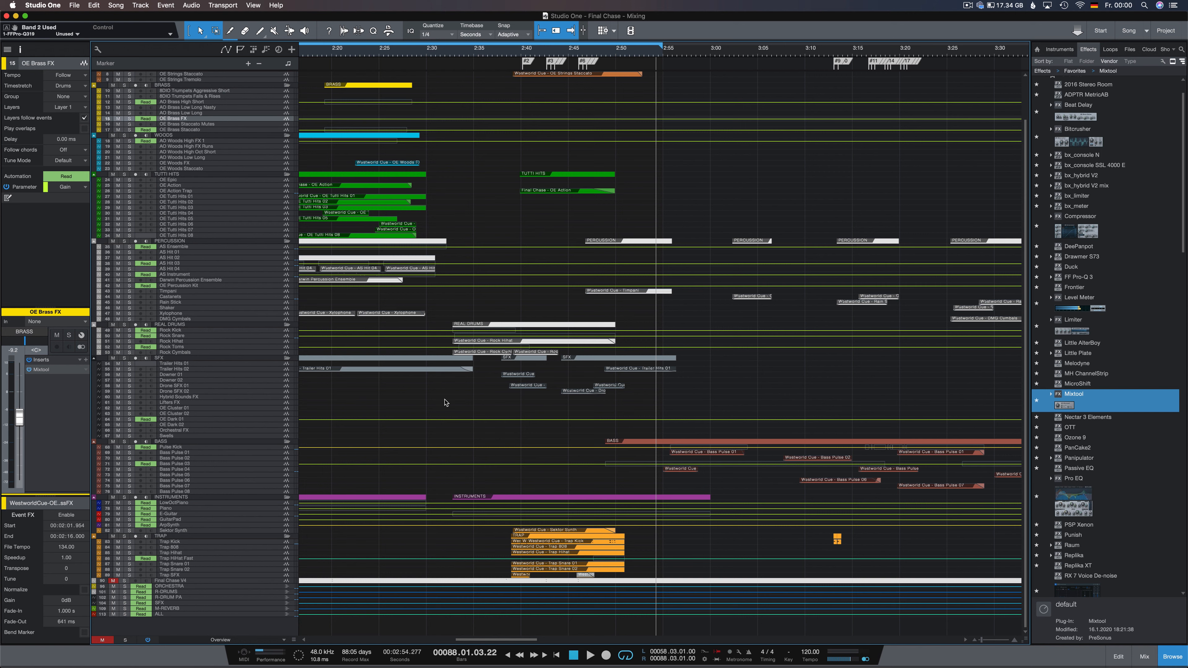
pyautogui.click(124, 358)
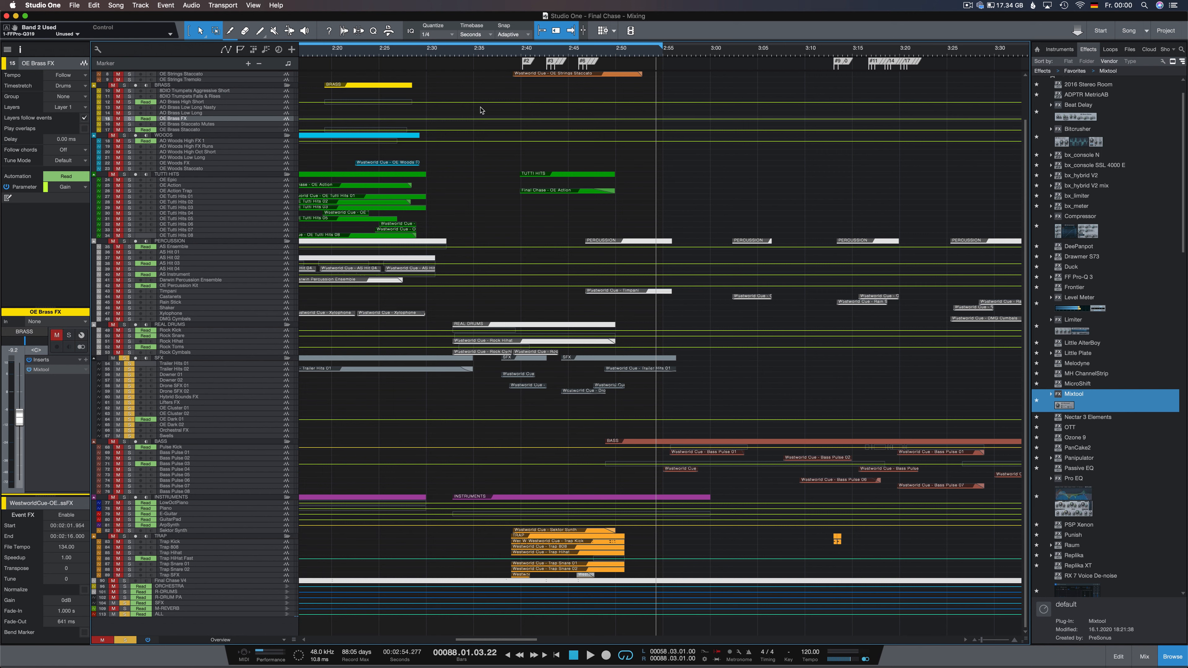
pyautogui.click(506, 50)
pyautogui.press('space')
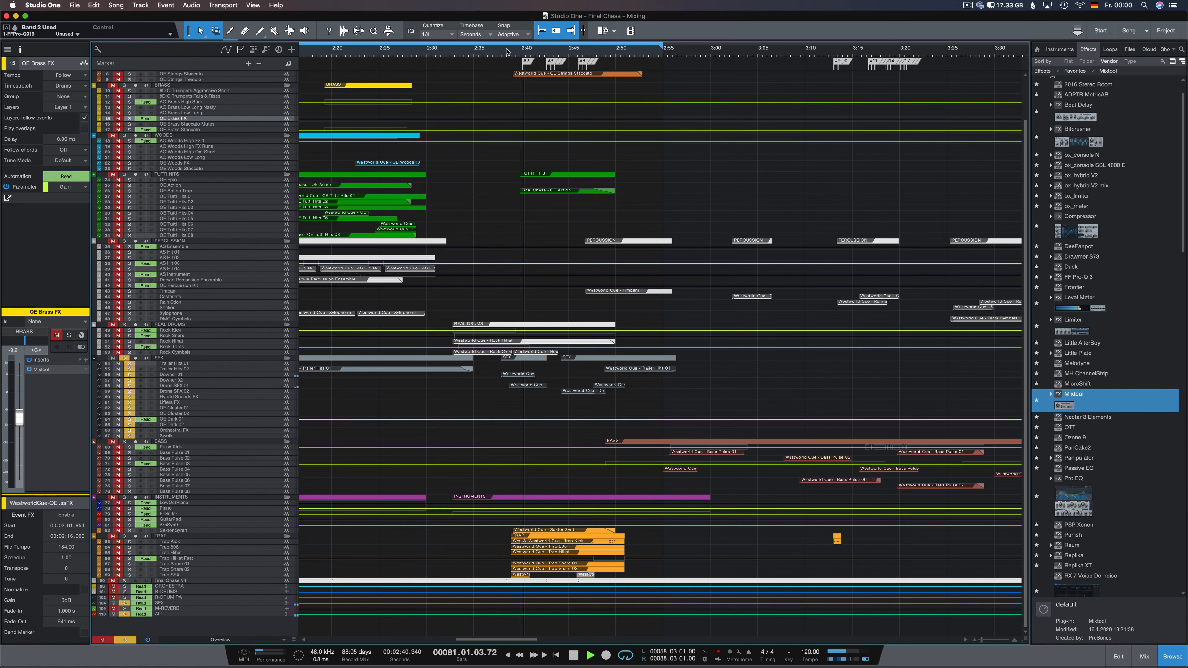
pyautogui.press('space')
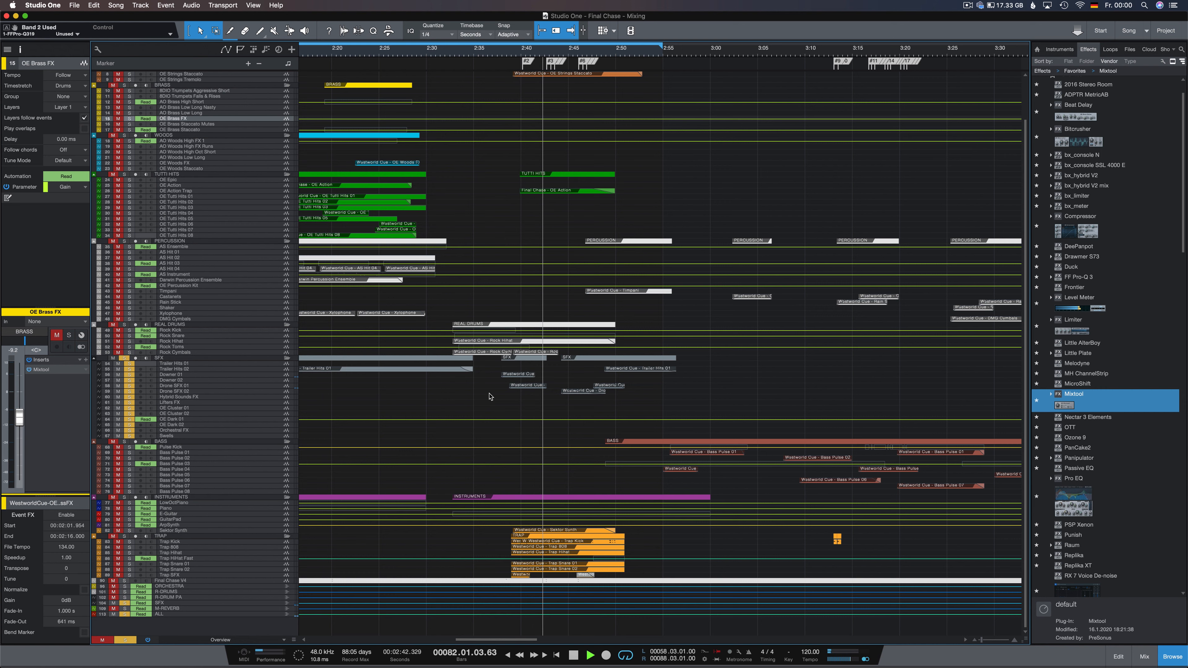
pyautogui.click(124, 358)
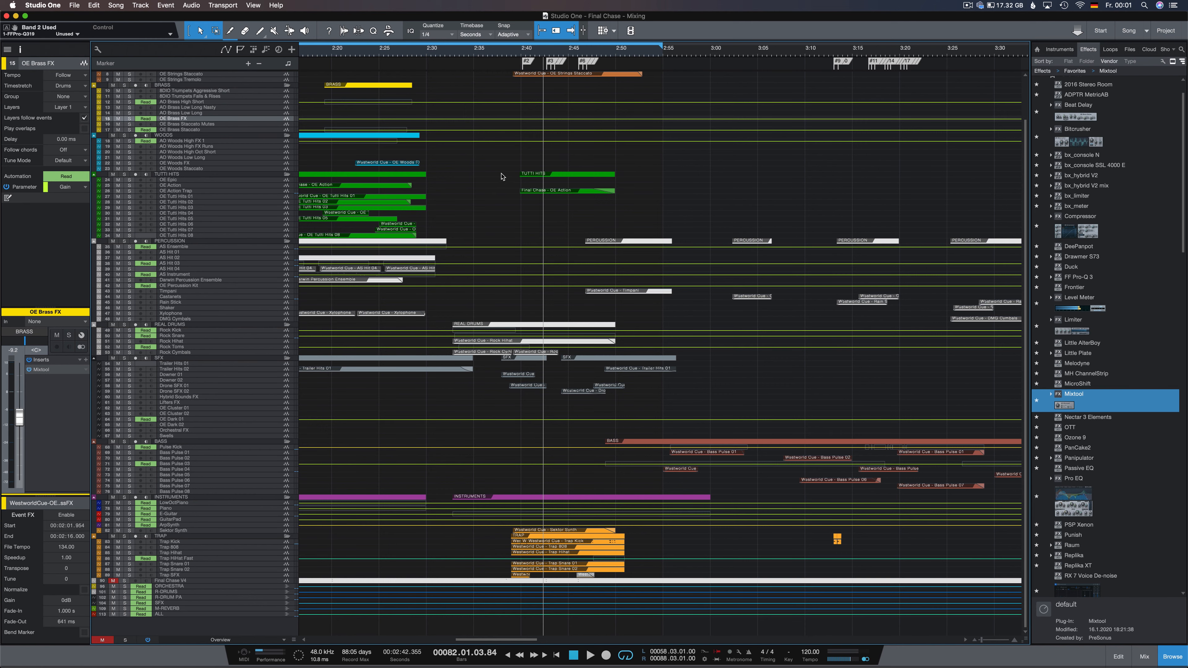
# Solo the TRAP folder, play it back from bar 80 beat 3, and remove the solo
pyautogui.hscroll(3, 501, 177)
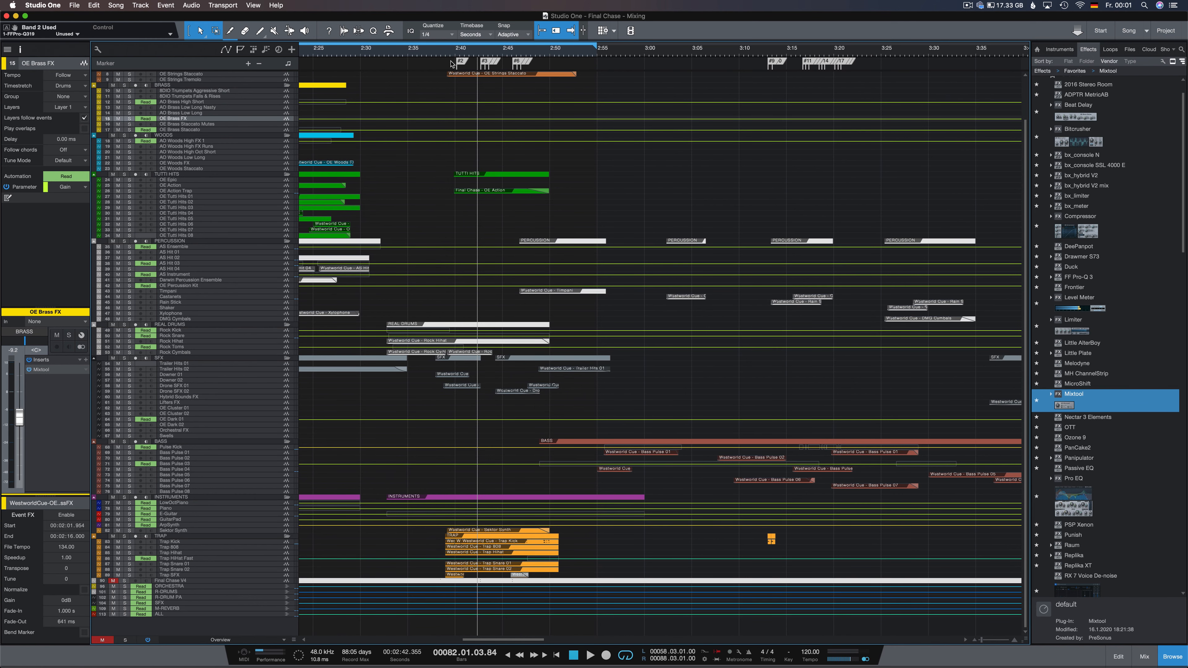
pyautogui.click(445, 52)
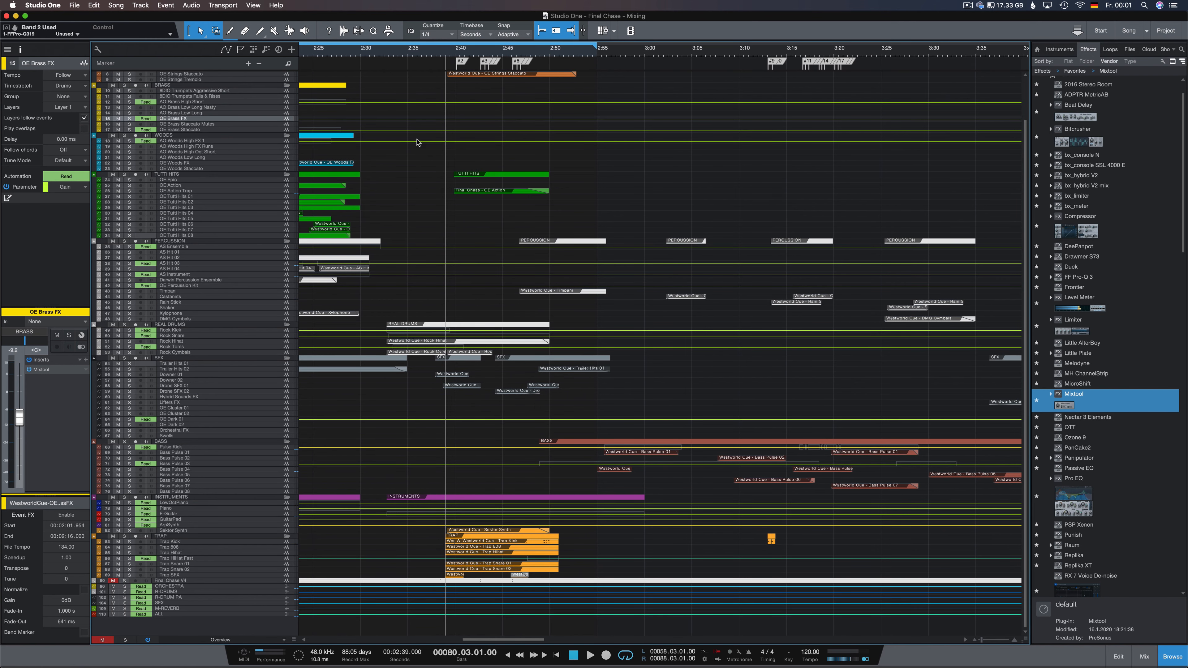
pyautogui.click(124, 536)
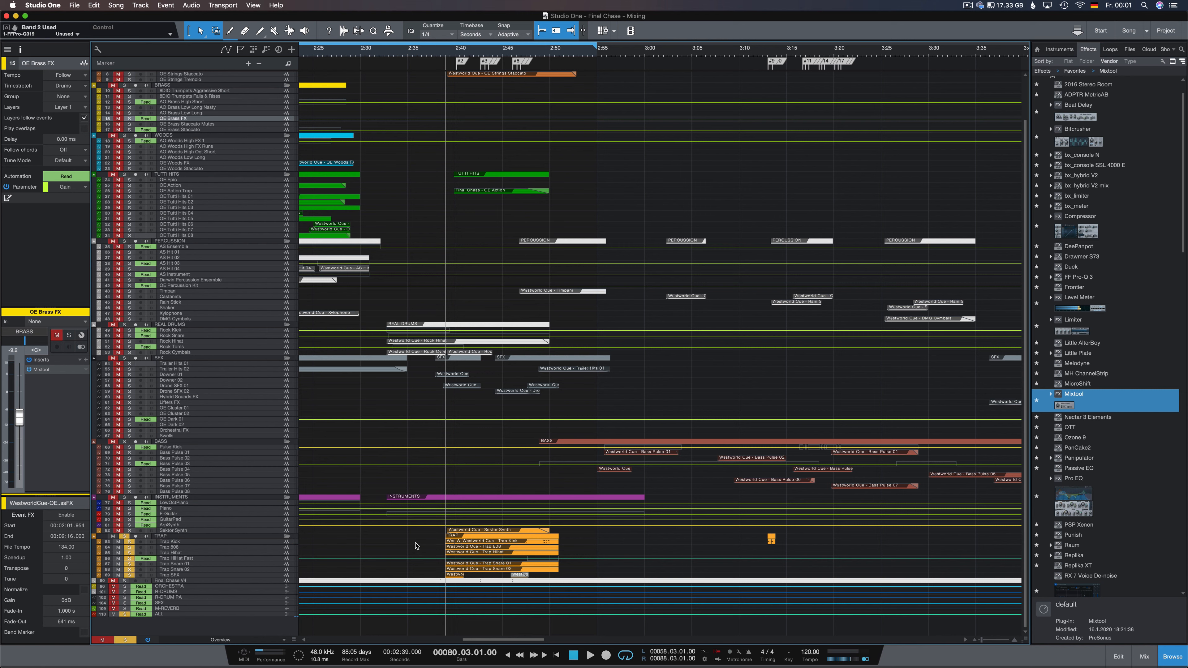
pyautogui.press('space')
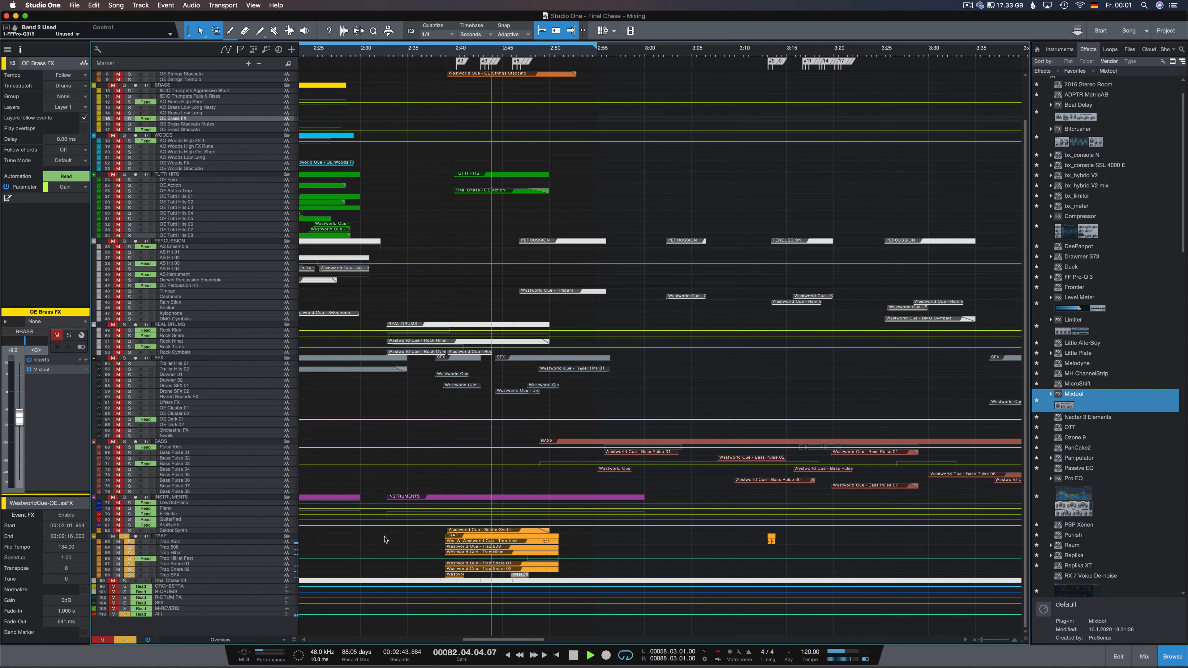
pyautogui.press('space')
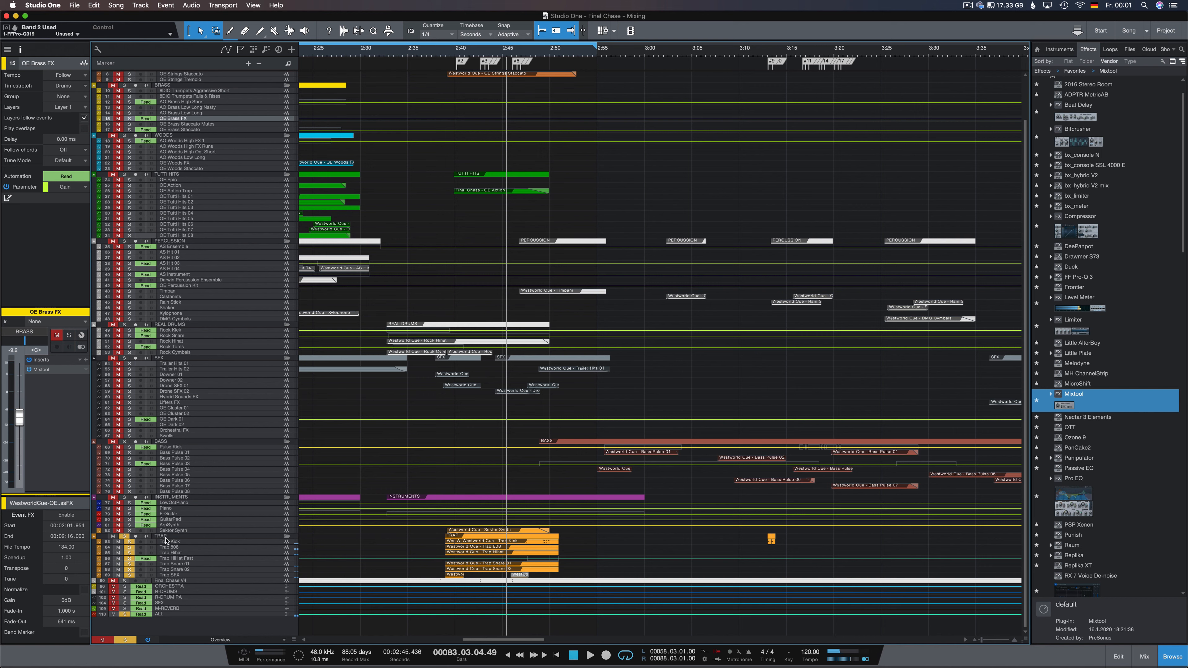
pyautogui.click(123, 536)
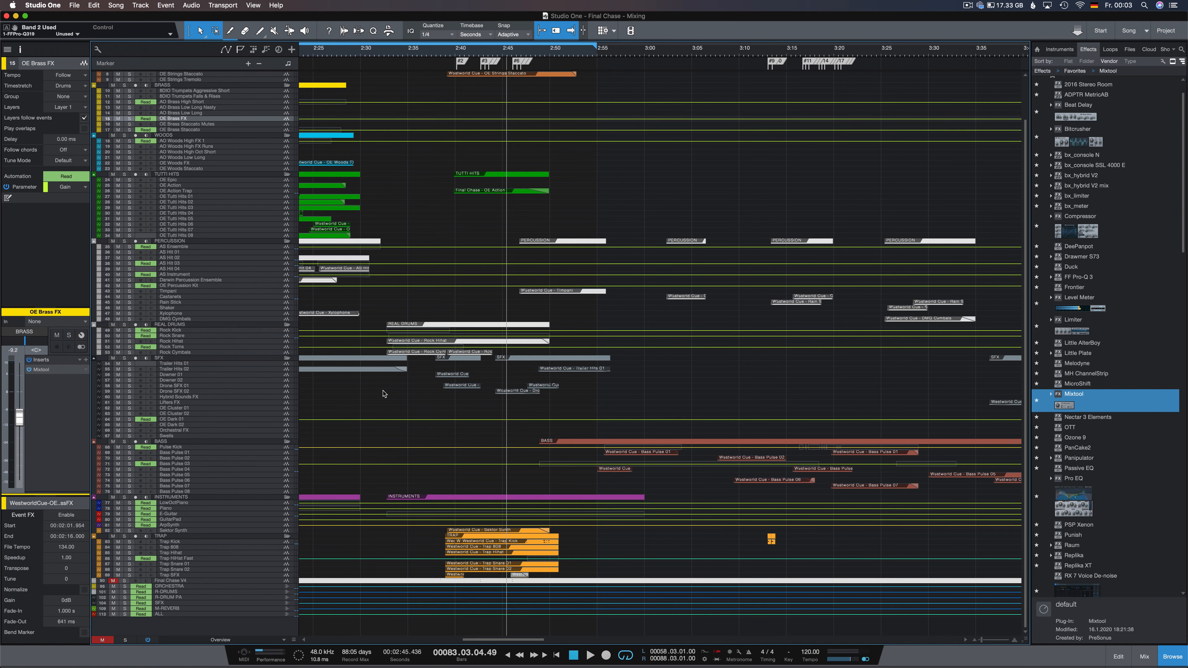
# Enlarge the arrangement view around the BASS, INSTRUMENTS and TRAP tracks and turn off loop playback
pyautogui.hotkey('shift', 'e')
pyautogui.scroll(-15, 388, 394)
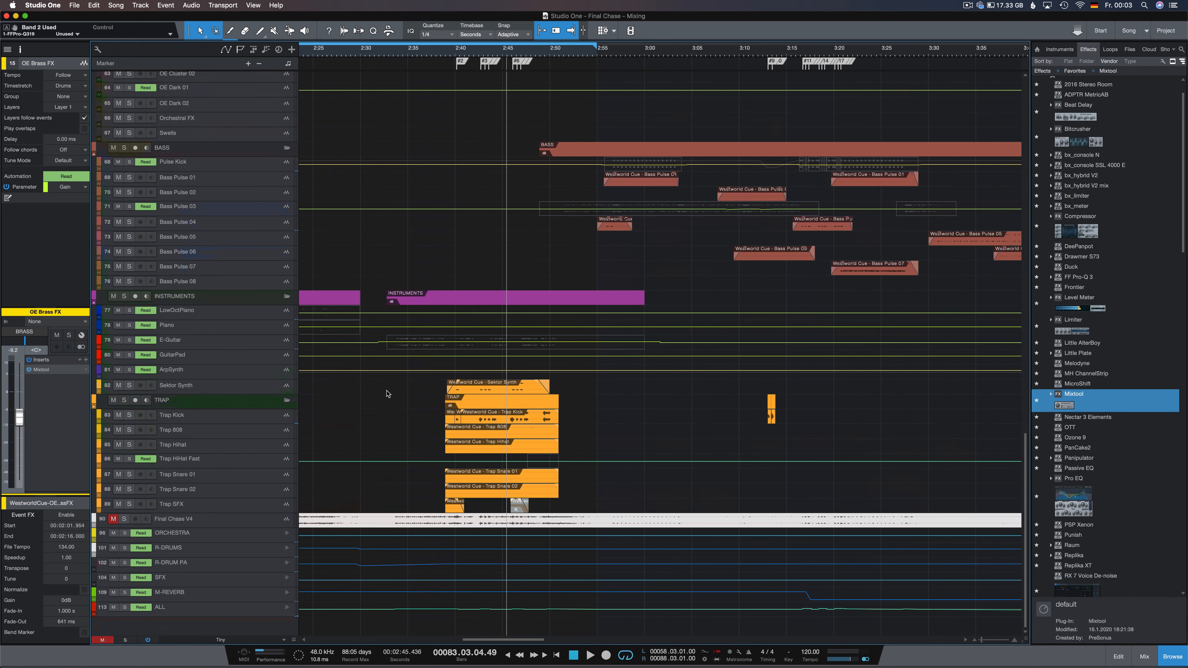
pyautogui.press('e')
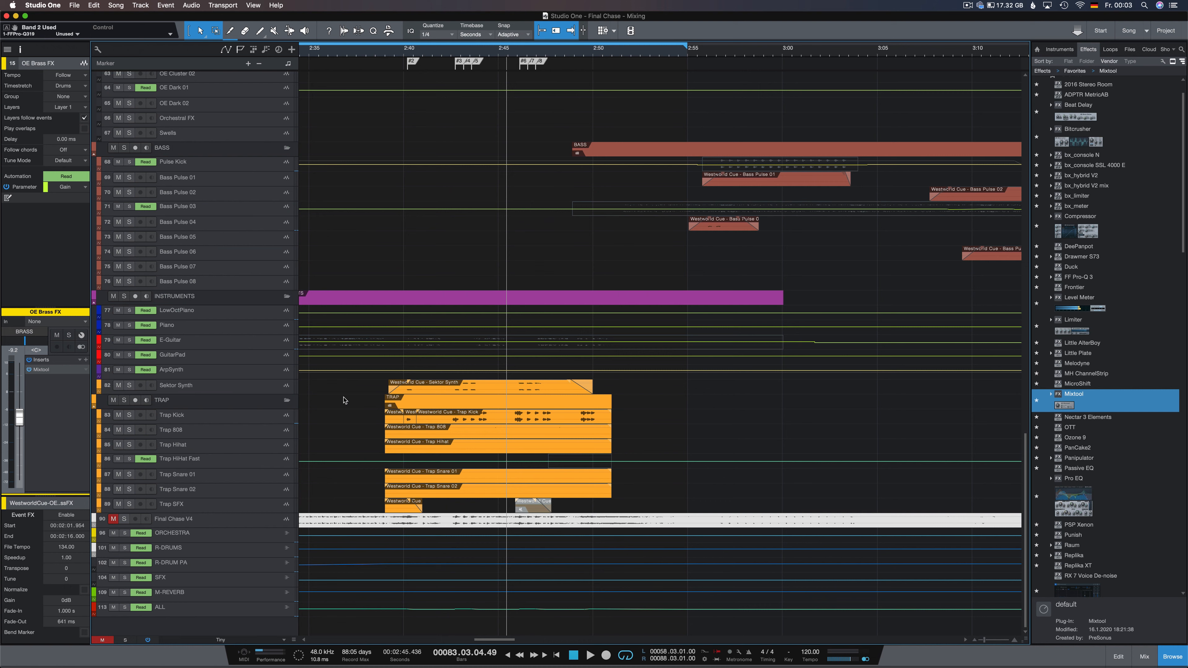
pyautogui.press('/')
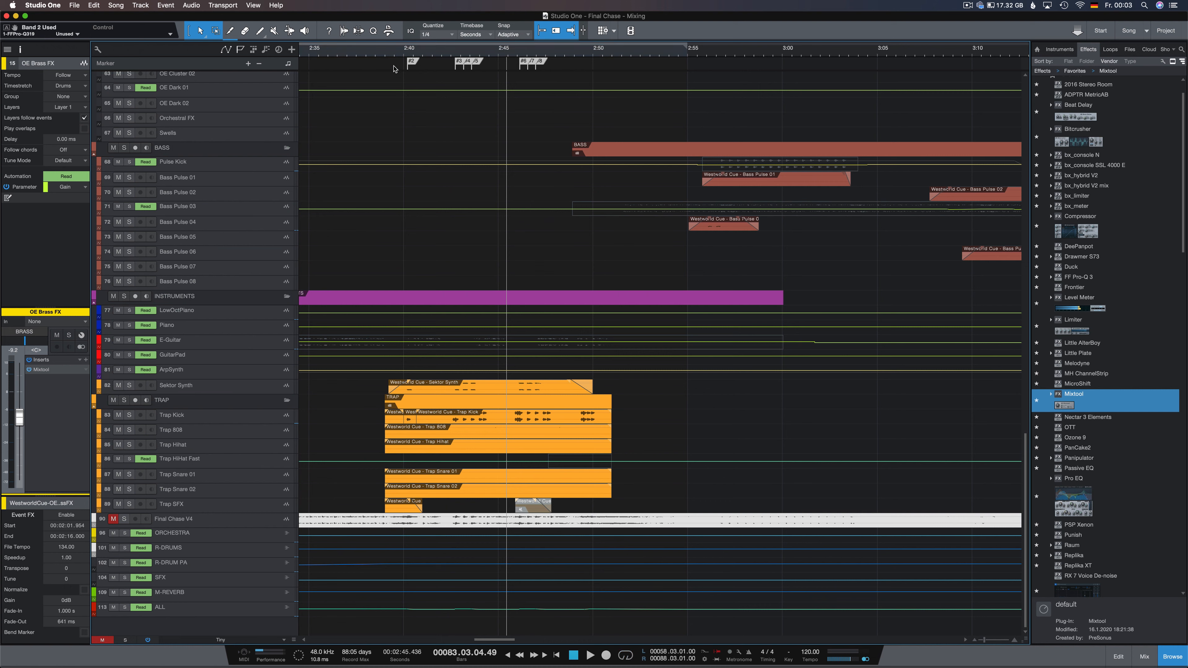